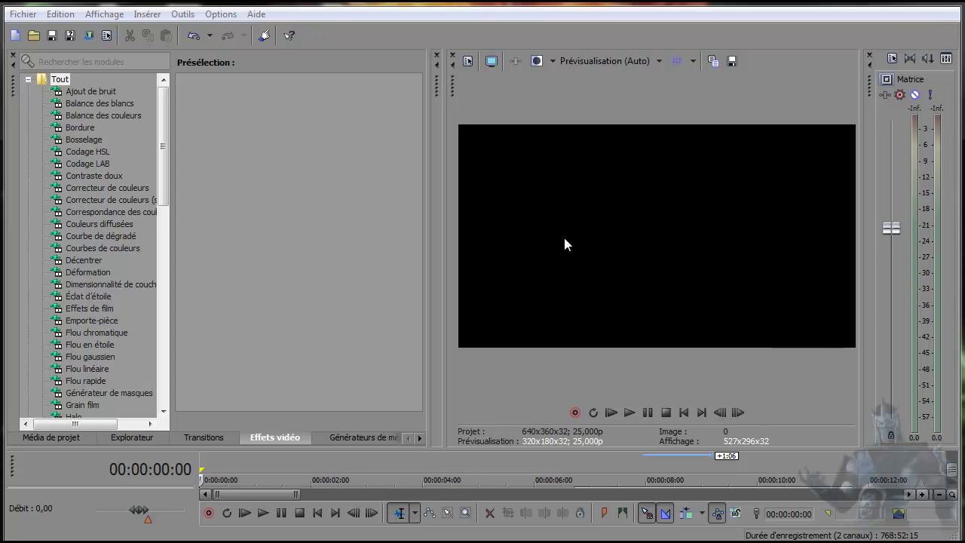
# Step: Play the finished bullet-impact animation and examine how its image and gunshot sound tracks are arranged on the enlarged timeline
pyautogui.click(628, 411)
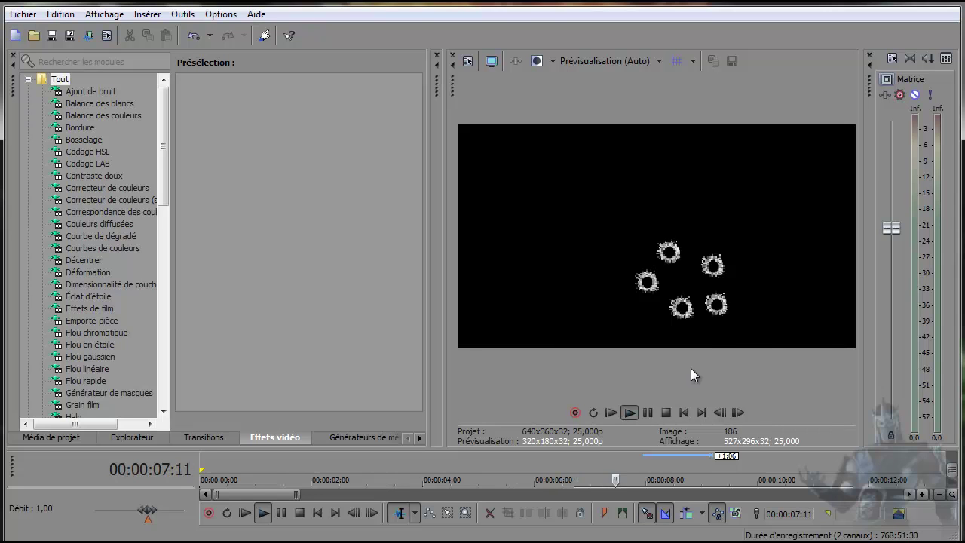
pyautogui.click(666, 411)
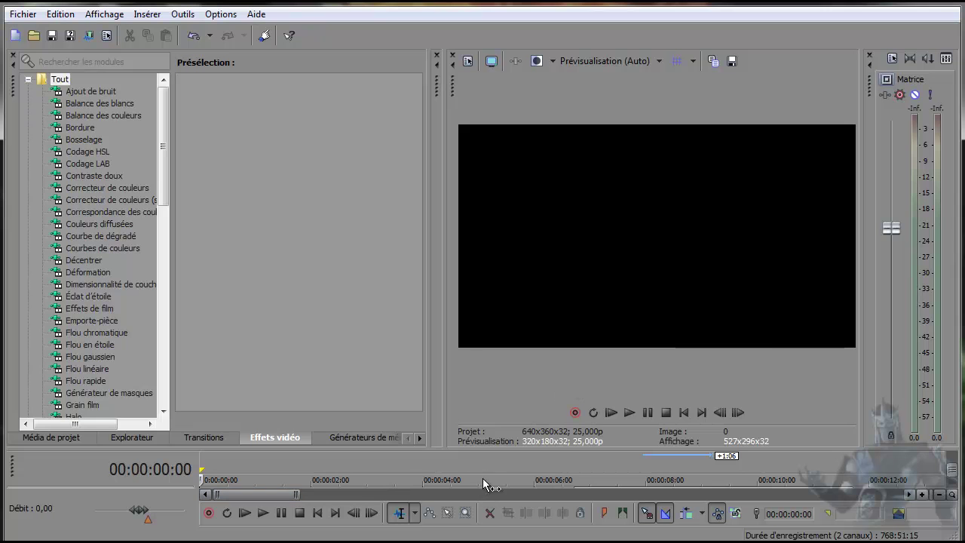
pyautogui.moveTo(484, 449); pyautogui.dragTo(498, 107)
pyautogui.moveTo(953, 315); pyautogui.dragTo(958, 263)
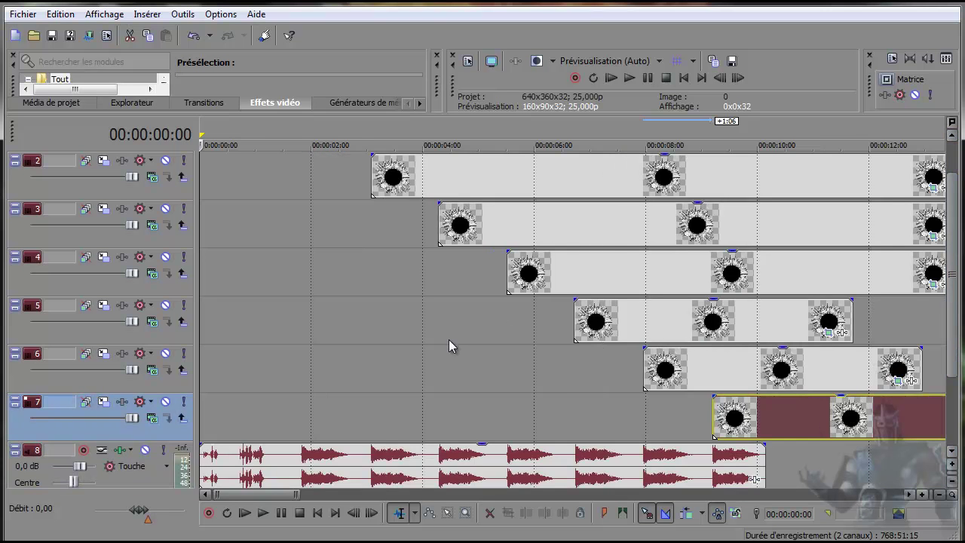
pyautogui.scroll(-4, 446, 351)
pyautogui.scroll(-1, 446, 352)
pyautogui.scroll(5, 446, 352)
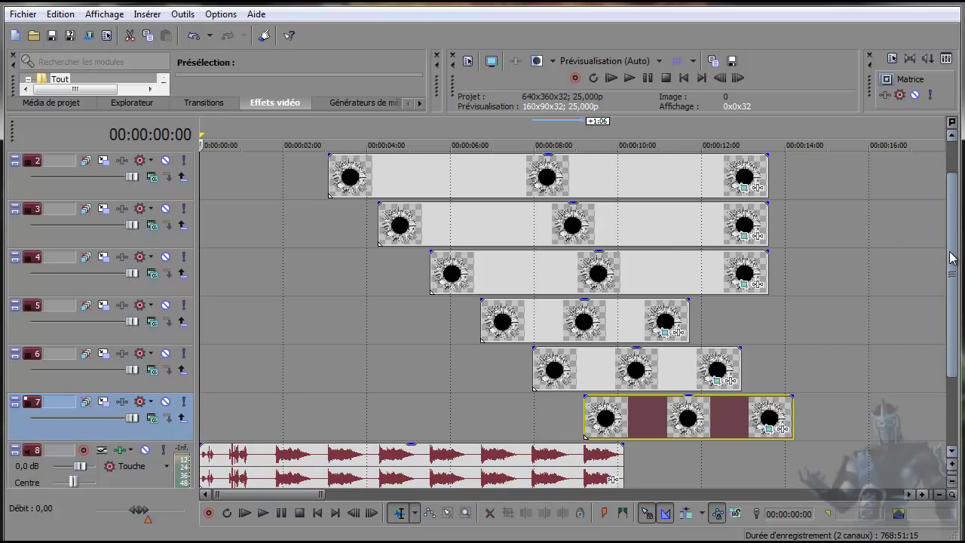
pyautogui.moveTo(953, 260); pyautogui.dragTo(953, 248)
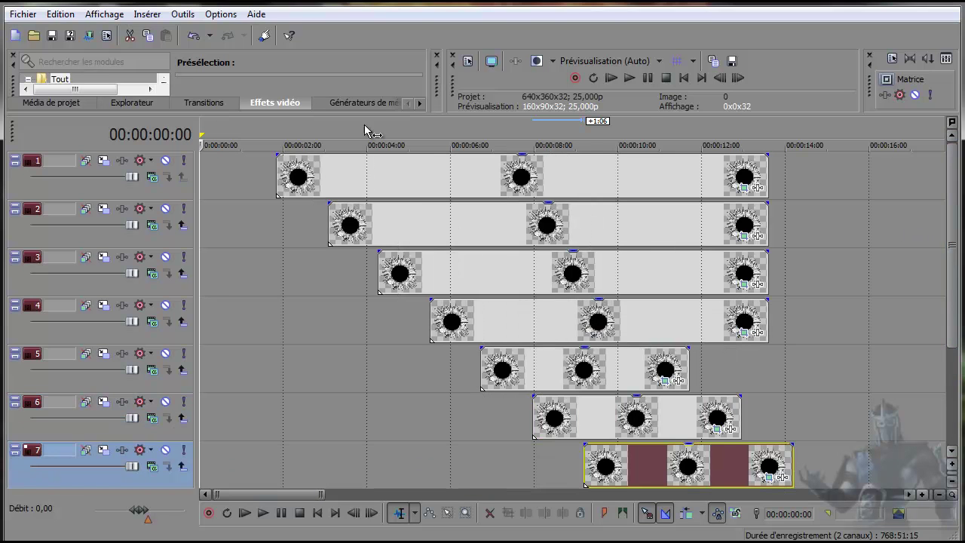
# Step: Create a new project with the HDV 720-25p (1280x720; 25,000 ips) template, without saving the untitled project
pyautogui.click(31, 16)
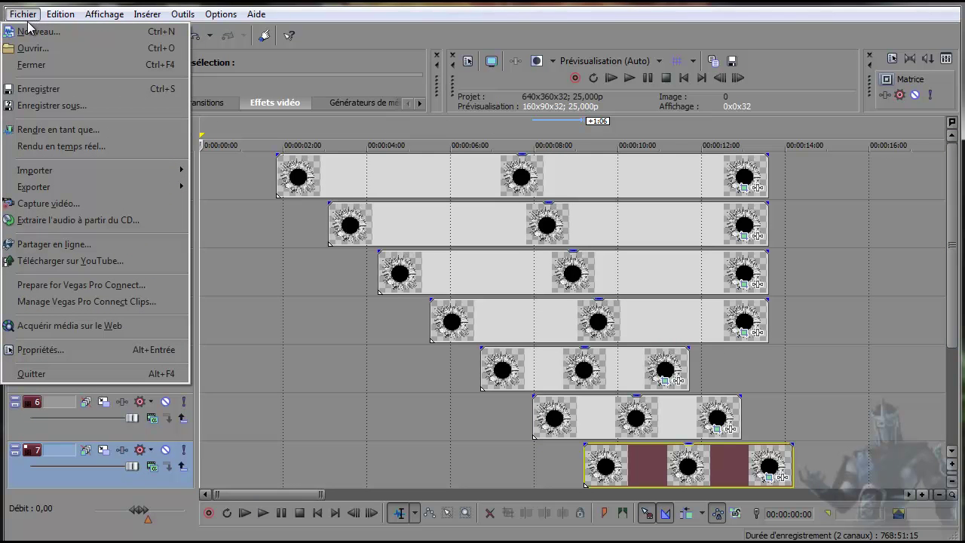
pyautogui.click(34, 32)
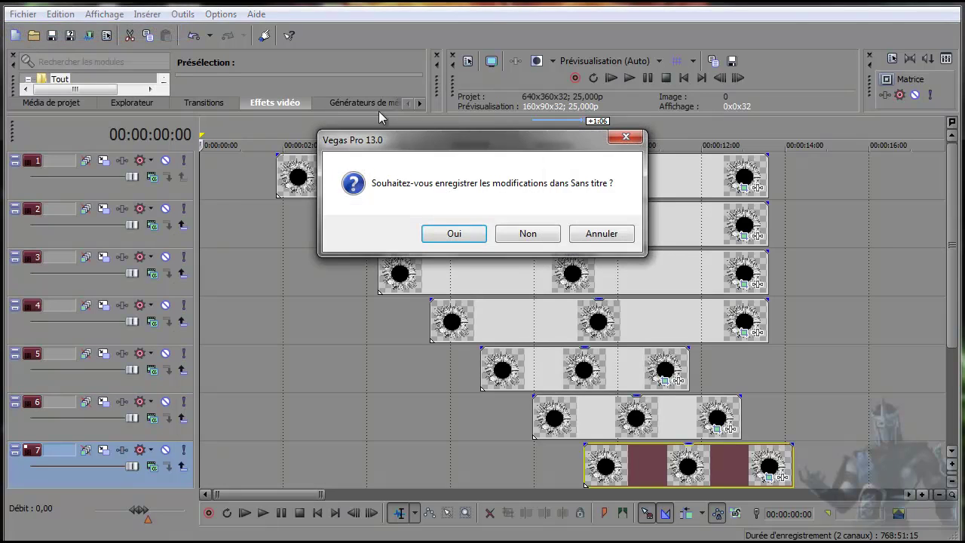
pyautogui.click(526, 234)
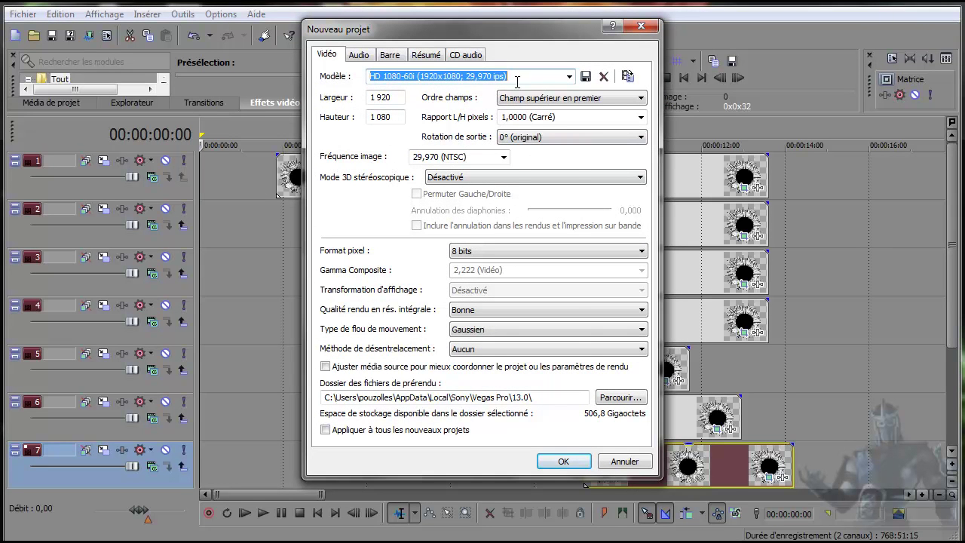
pyautogui.click(569, 77)
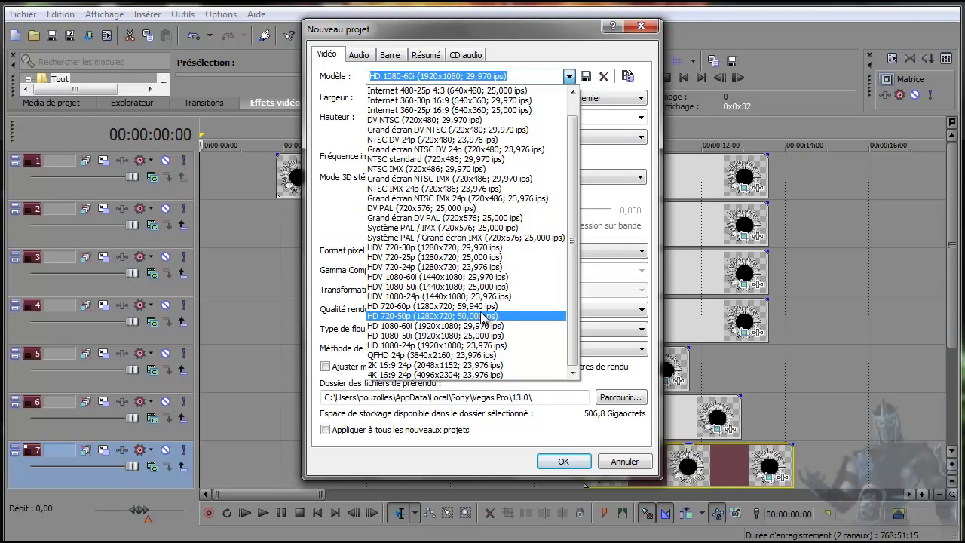
pyautogui.click(489, 257)
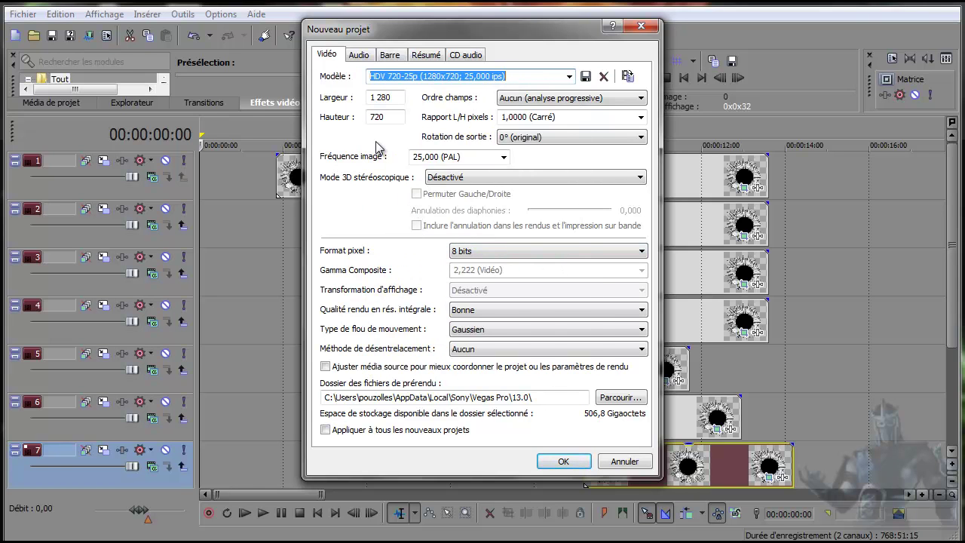
pyautogui.click(366, 62)
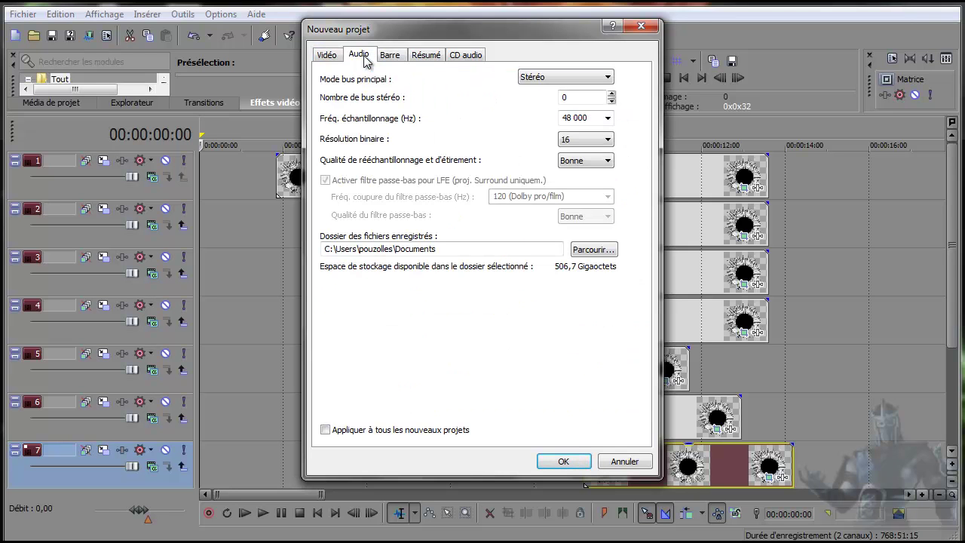
pyautogui.click(404, 62)
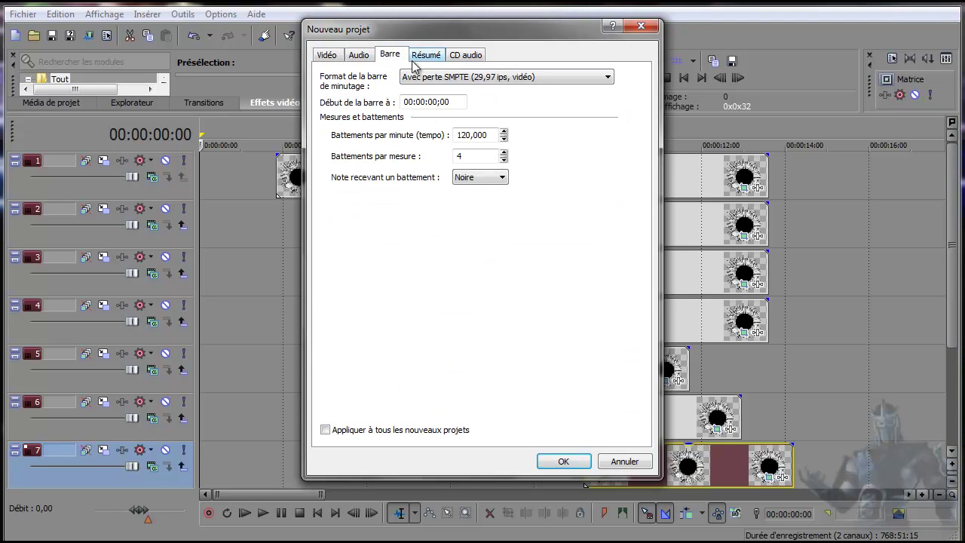
pyautogui.click(466, 57)
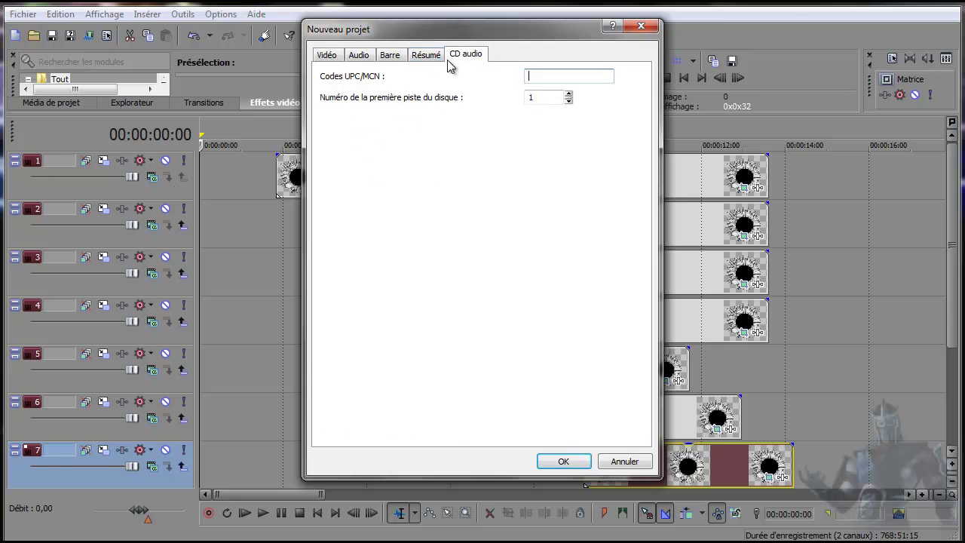
pyautogui.click(329, 59)
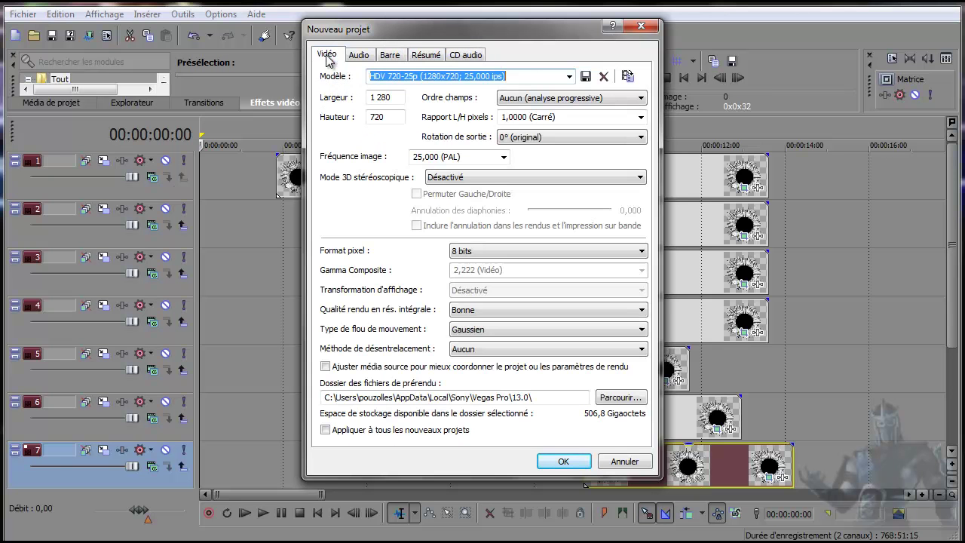
pyautogui.click(561, 463)
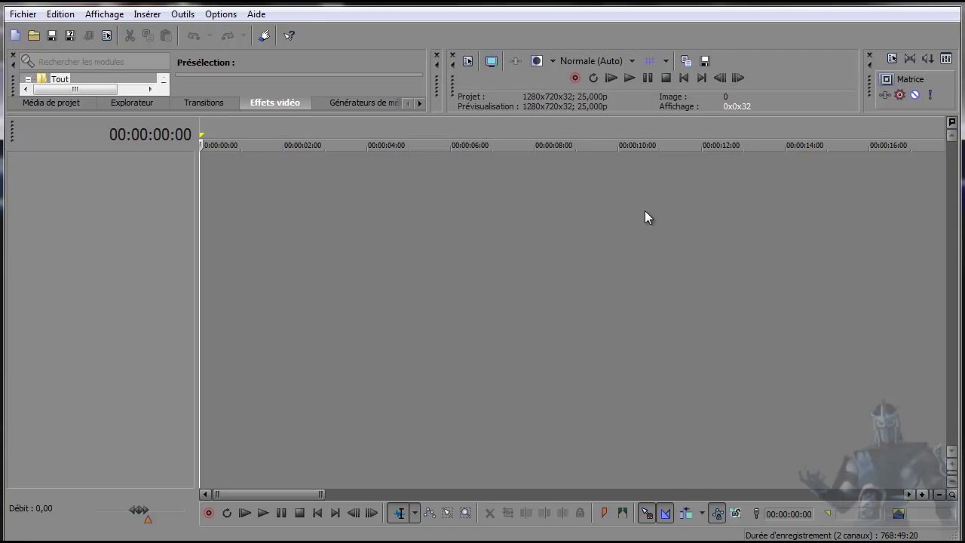
# Step: Insert an empty video track in the new project
pyautogui.rightClick(230, 172)
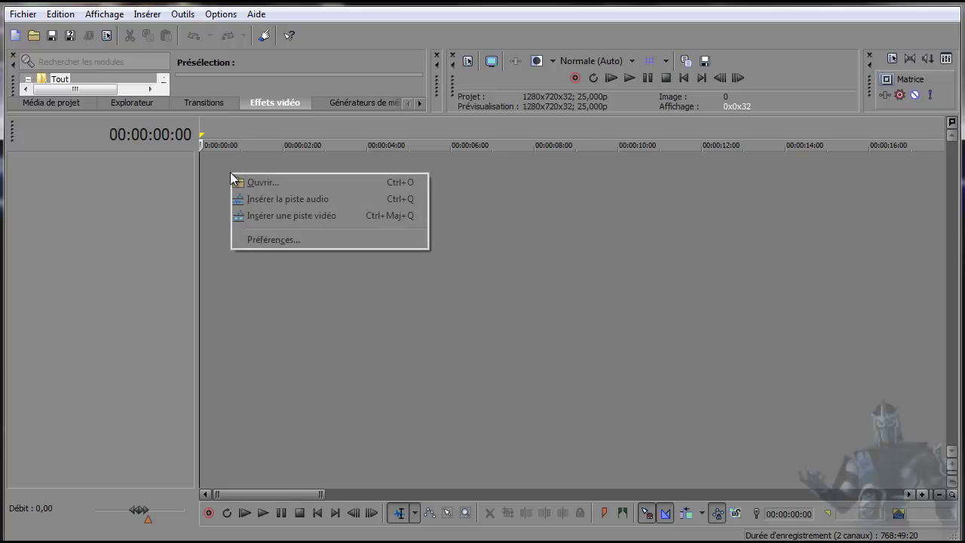
pyautogui.rightClick(218, 165)
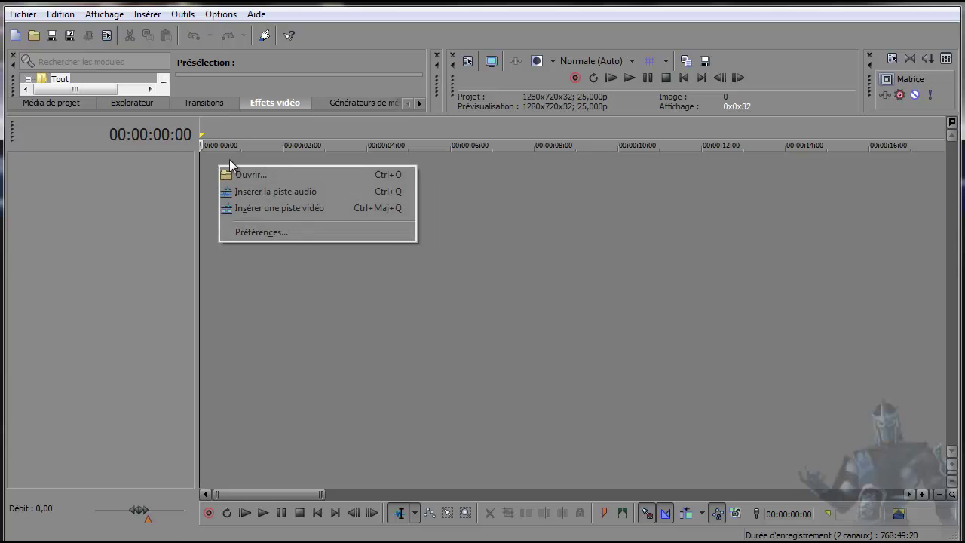
pyautogui.click(264, 210)
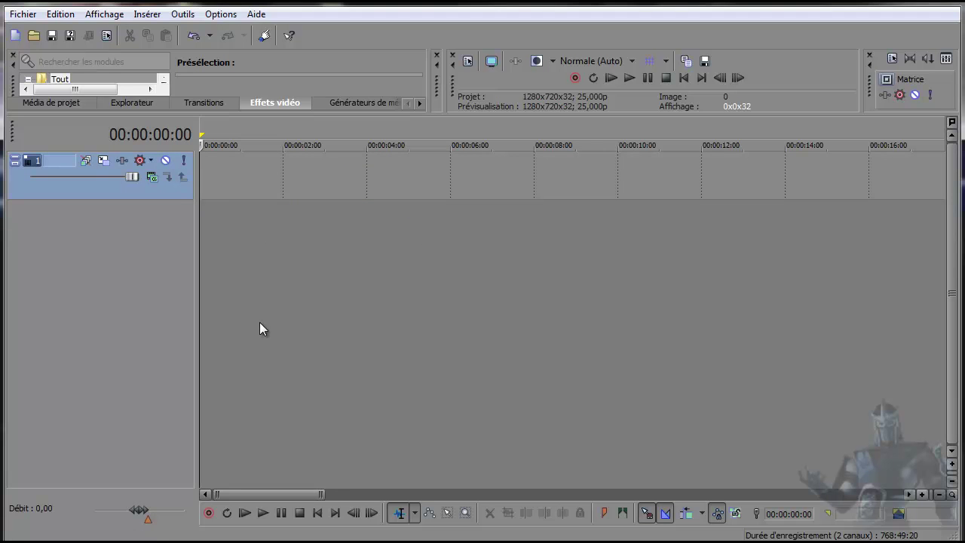
# Step: Import the Impact de balle image from the Impact de balle folder onto the video track
pyautogui.click(33, 35)
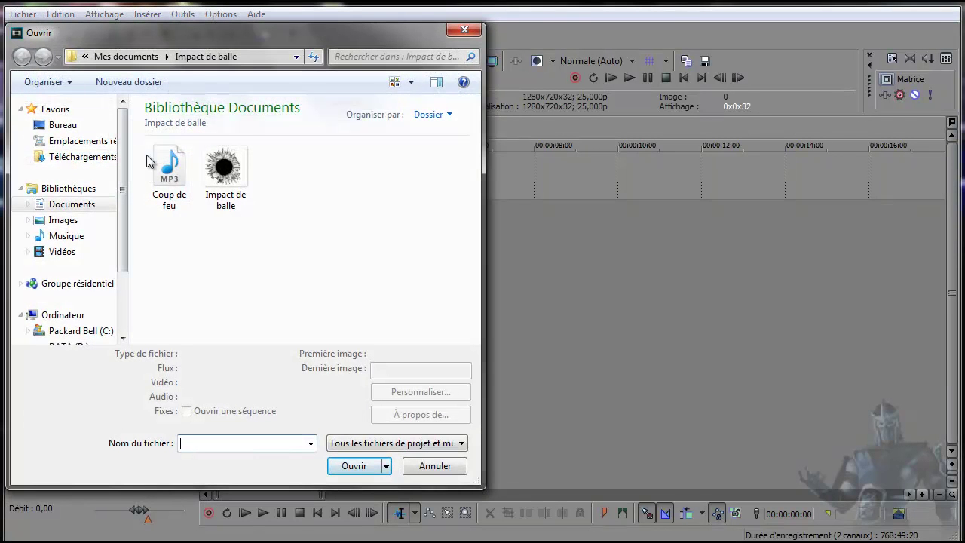
pyautogui.moveTo(224, 172); pyautogui.dragTo(355, 219)
pyautogui.moveTo(363, 41); pyautogui.dragTo(703, 74)
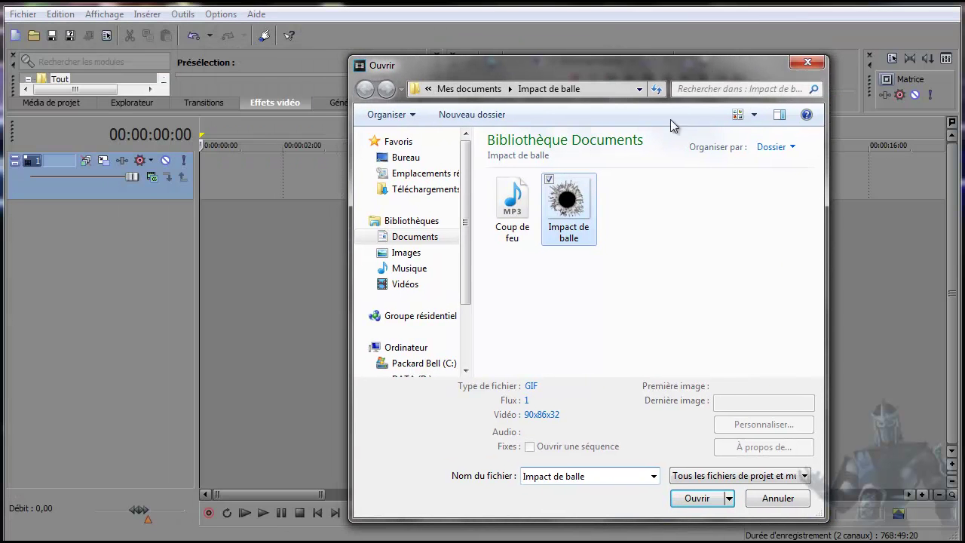
pyautogui.moveTo(568, 202); pyautogui.dragTo(571, 229)
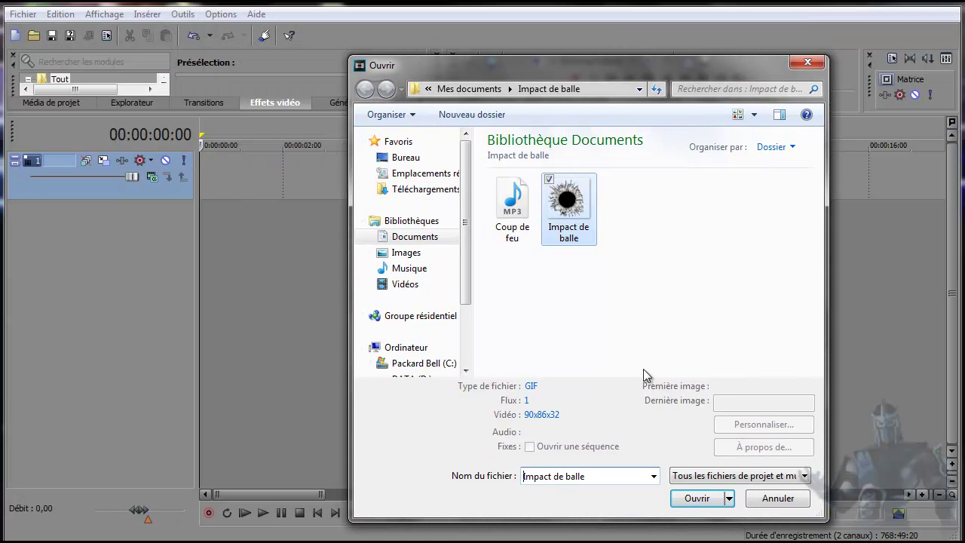
pyautogui.click(698, 497)
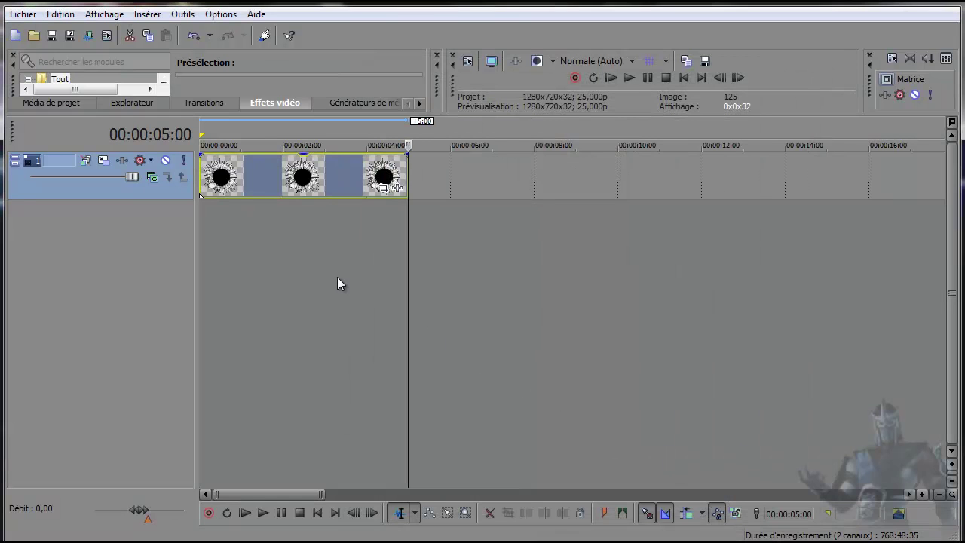
# Step: Insert an audio track and import the coup feu MP3 from Mes documents onto it
pyautogui.rightClick(273, 218)
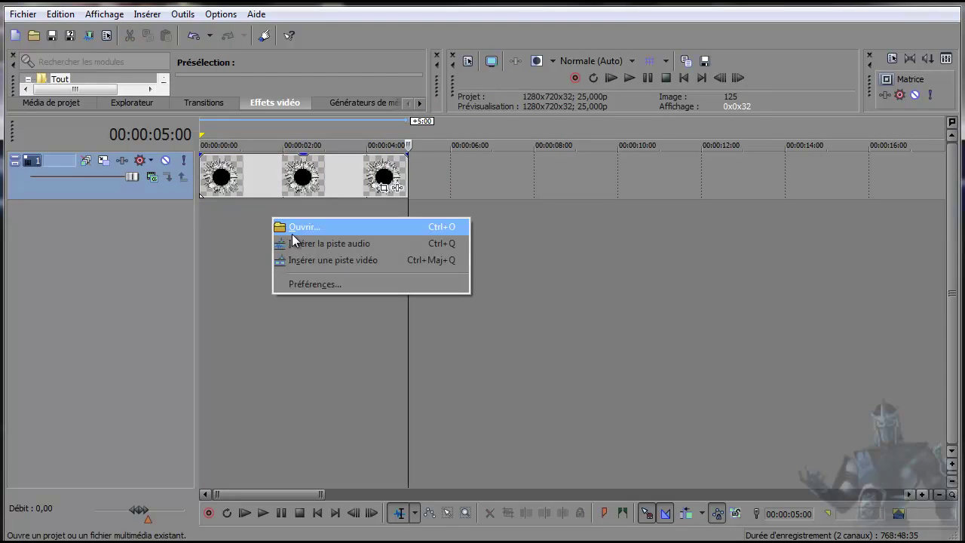
pyautogui.click(317, 244)
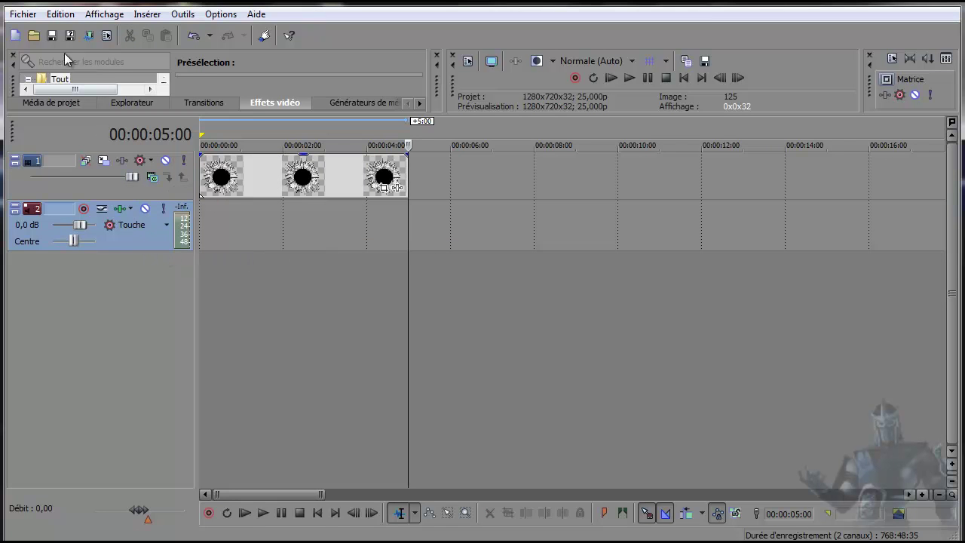
pyautogui.click(35, 38)
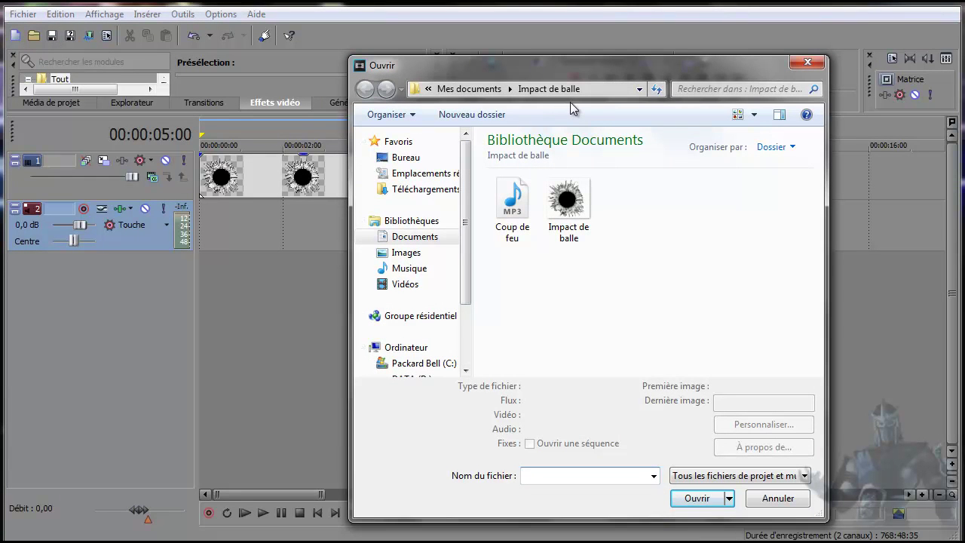
pyautogui.click(467, 89)
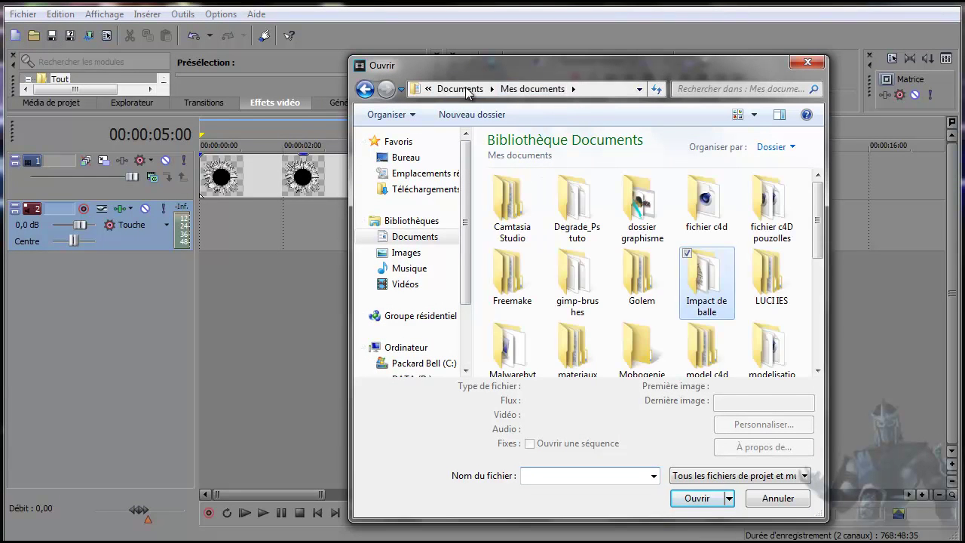
pyautogui.moveTo(813, 240); pyautogui.dragTo(809, 307)
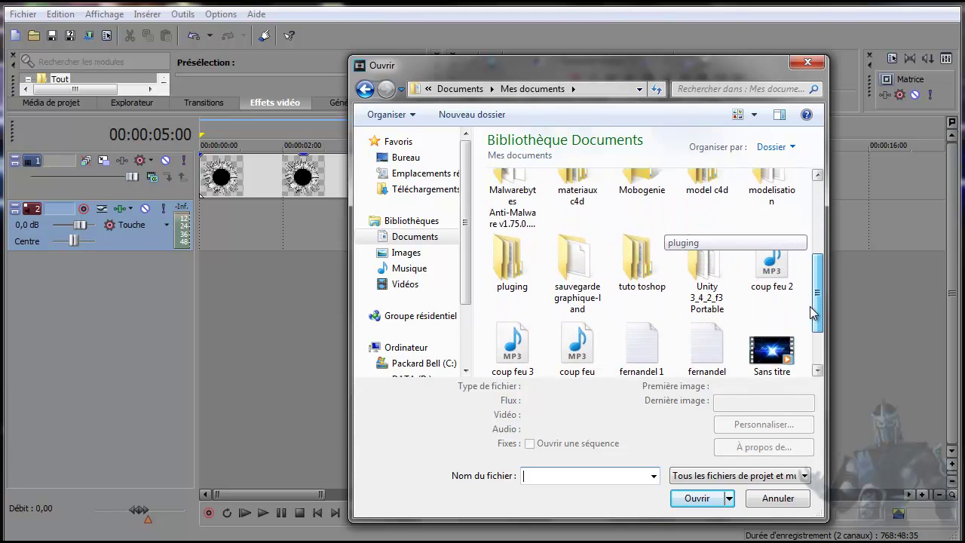
pyautogui.doubleClick(574, 346)
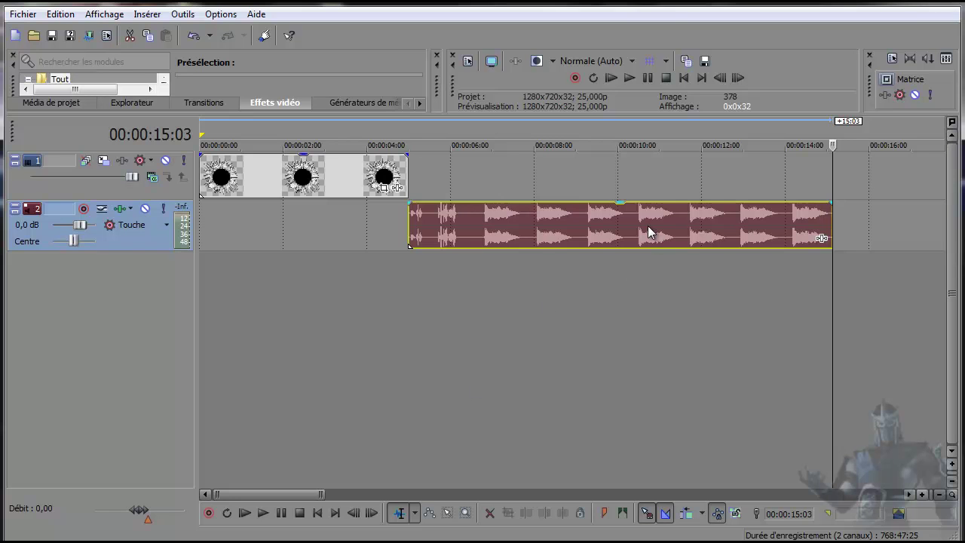
# Step: Delete the audio track holding the gunshot sound
pyautogui.rightClick(148, 241)
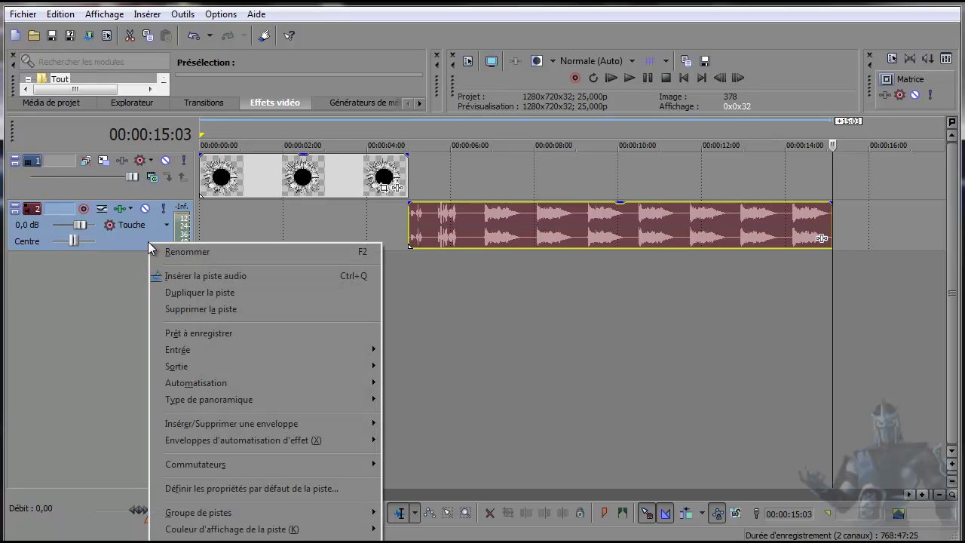
pyautogui.click(180, 309)
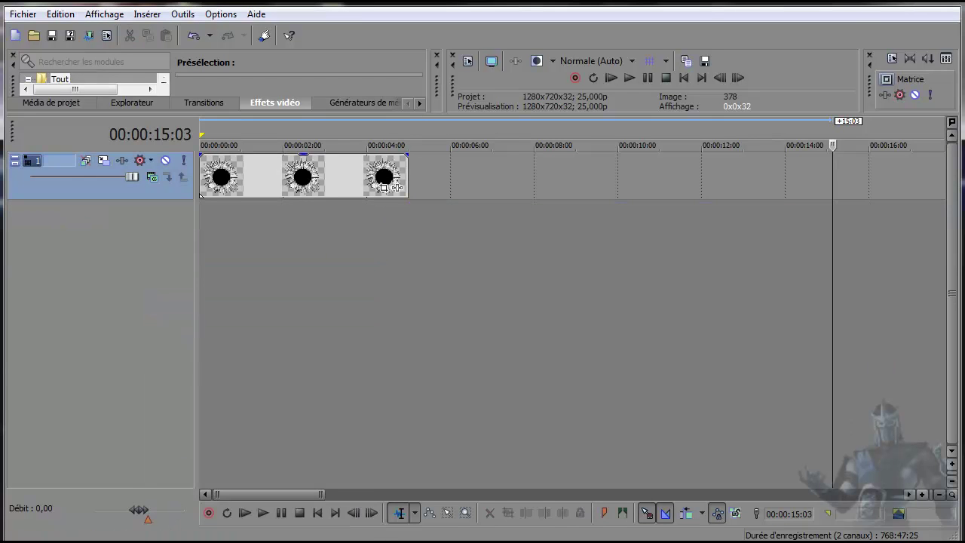
# Step: Switch to the Documents library and listen to the coup feu and coup feu 2 MP3 files in the media player
pyautogui.click(267, 528)
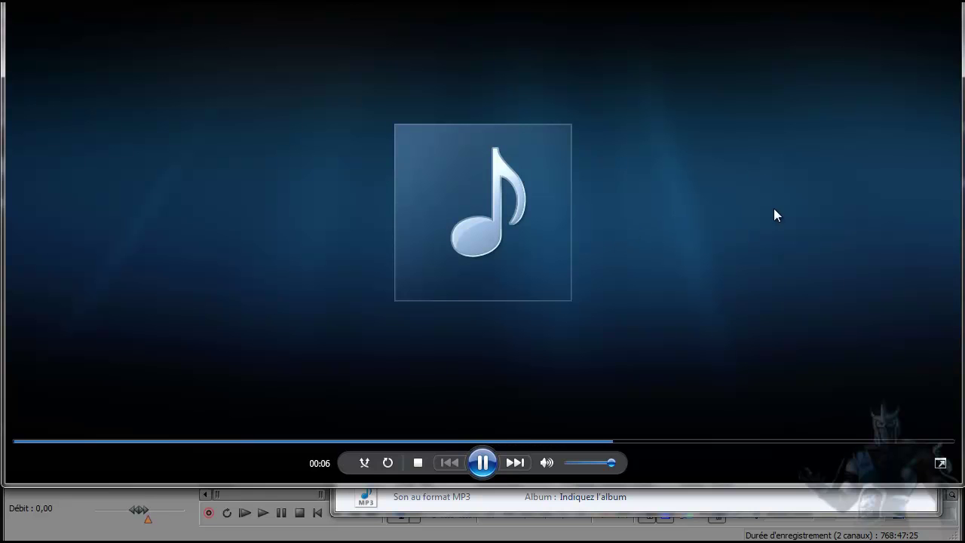
pyautogui.click(482, 462)
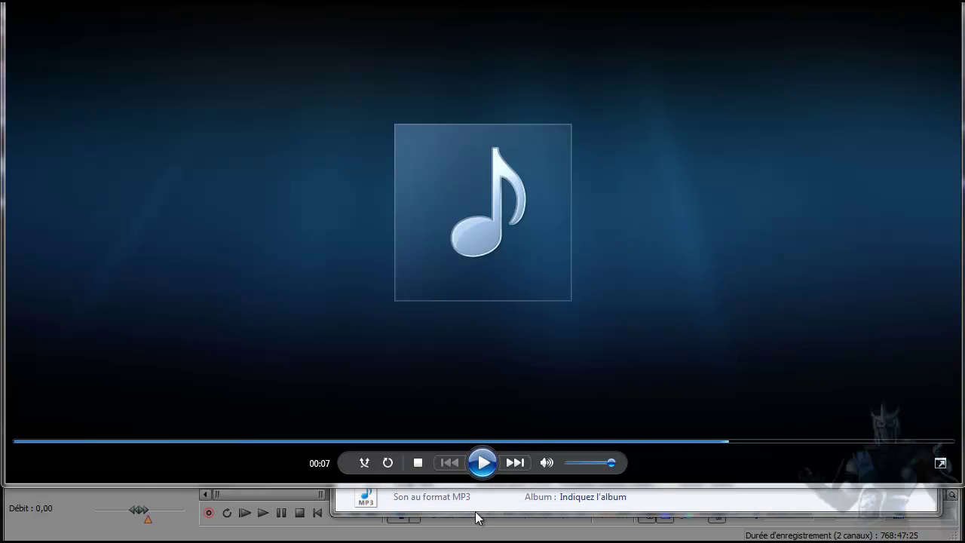
pyautogui.click(475, 517)
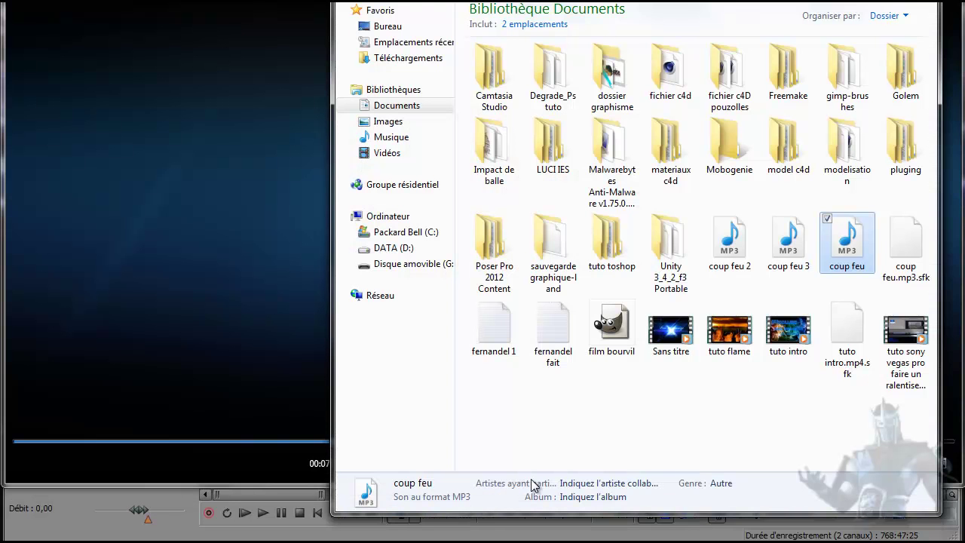
pyautogui.doubleClick(734, 251)
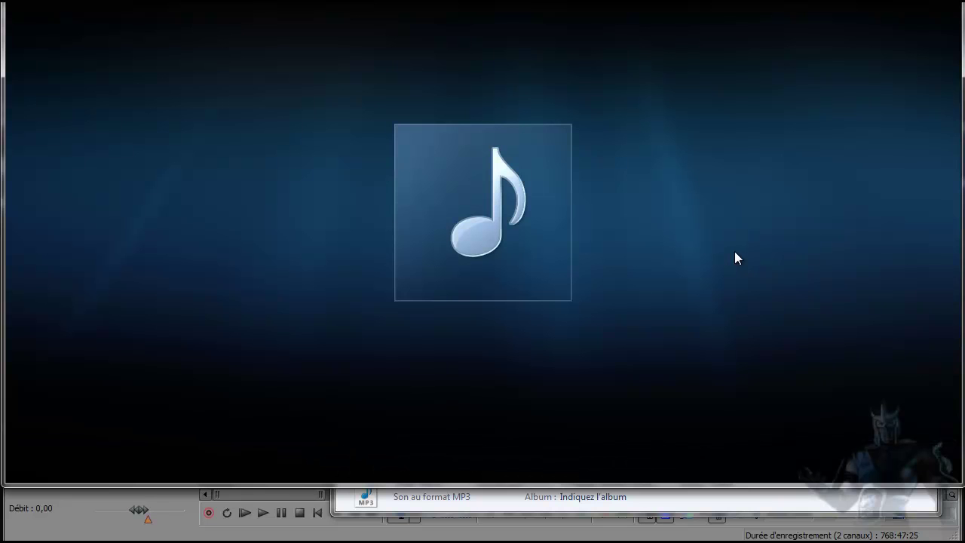
pyautogui.moveTo(742, 247)
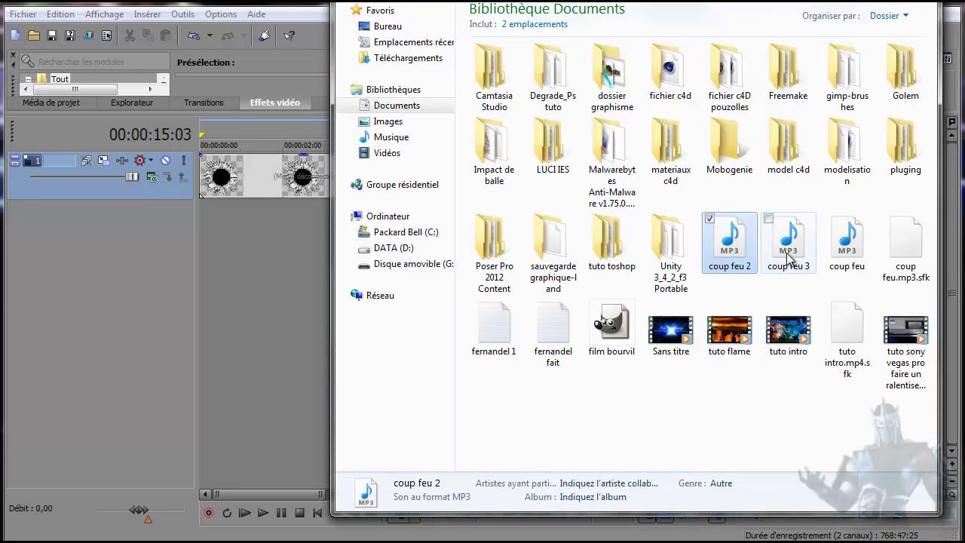
# Step: Listen to the coup feu 3 MP3 and add the coup feu MP3 from Documents to the timeline below the video track
pyautogui.click(791, 253)
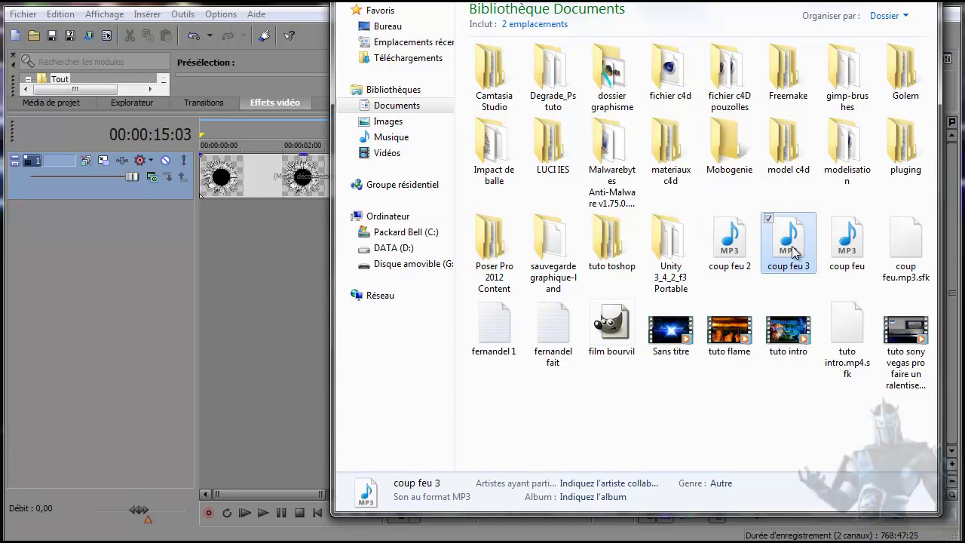
pyautogui.doubleClick(792, 253)
pyautogui.click(847, 251)
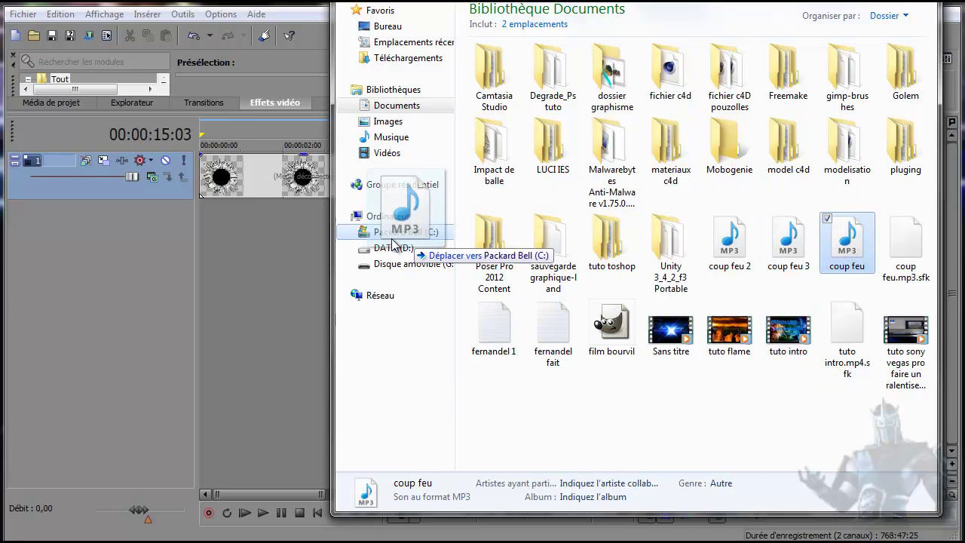
pyautogui.moveTo(206, 230); pyautogui.dragTo(206, 231)
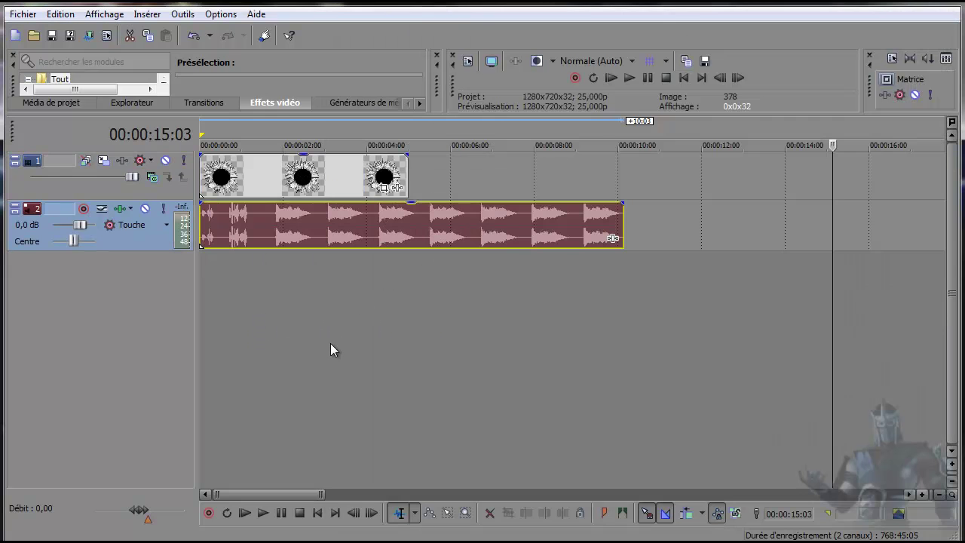
# Step: Move the Impact de balle clip on the video track to start at the first gunshot, at 00:00:01:20
pyautogui.scroll(5, 305, 193)
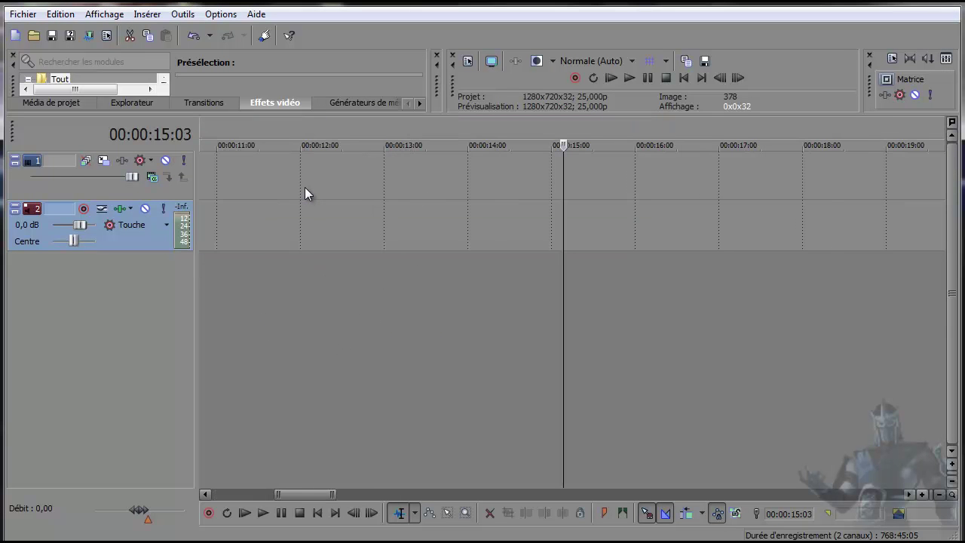
pyautogui.scroll(-2, 304, 190)
pyautogui.moveTo(297, 496); pyautogui.dragTo(213, 493)
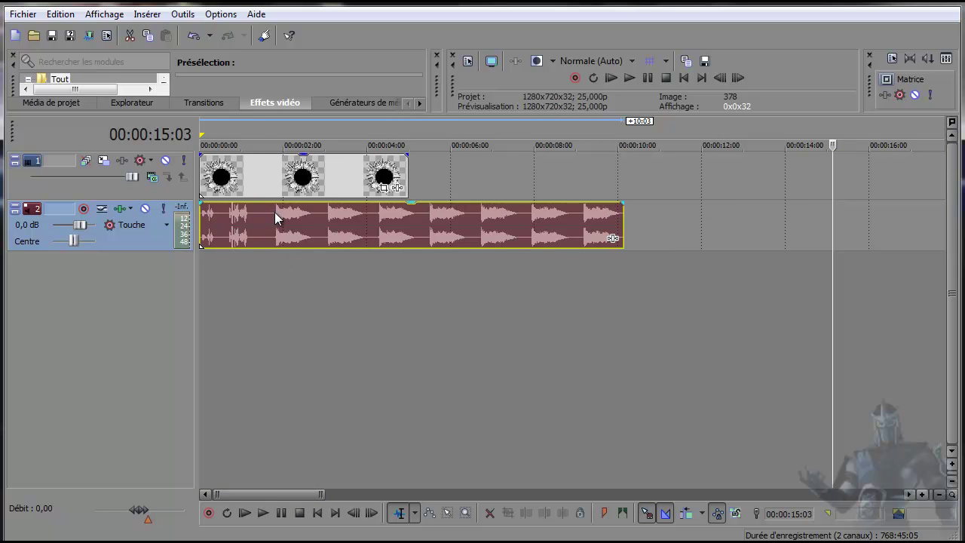
pyautogui.click(274, 252)
pyautogui.moveTo(240, 184); pyautogui.dragTo(315, 188)
# Step: Extend the end of the Impact de balle clip to slightly past the end of the gunshot audio
pyautogui.moveTo(483, 172); pyautogui.dragTo(637, 177)
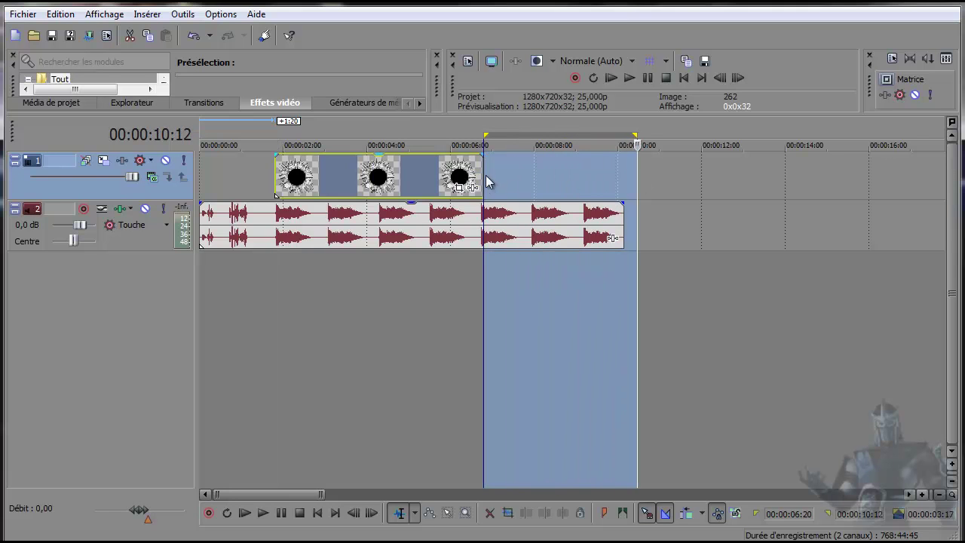
pyautogui.moveTo(637, 138); pyautogui.dragTo(484, 138)
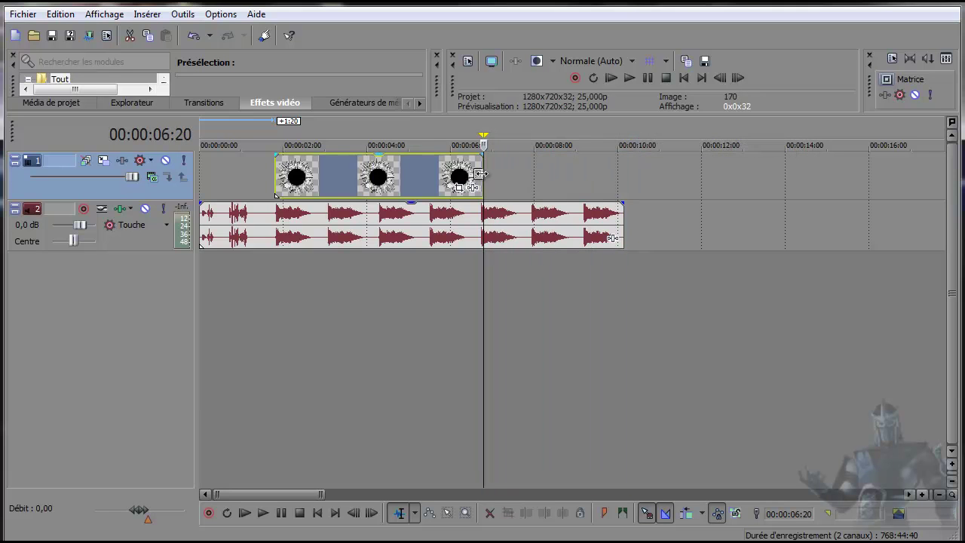
pyautogui.click(429, 257)
pyautogui.moveTo(481, 176); pyautogui.dragTo(647, 180)
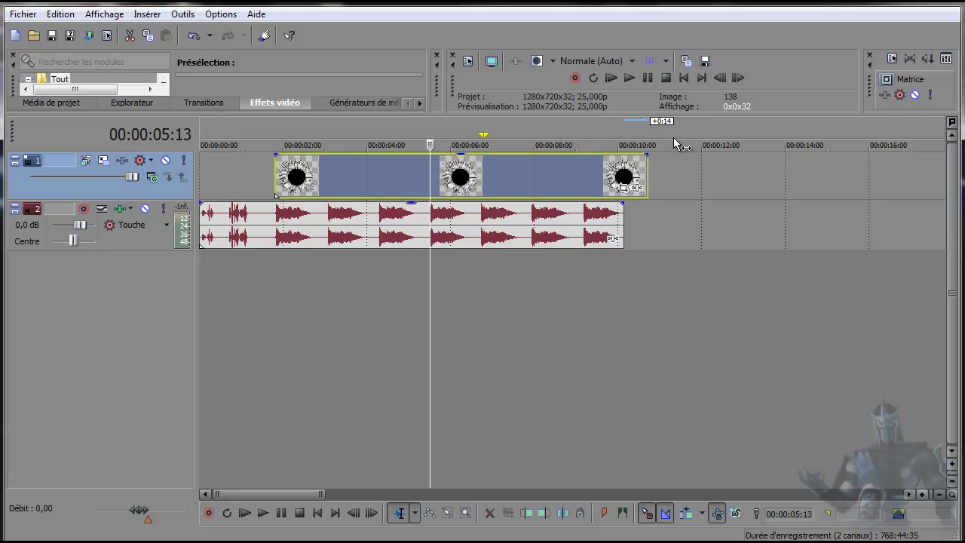
# Step: Enlarge the preview area and shrink the centred bullet hole by widening the clip's Panoramique/Recadrage frame from its first frame
pyautogui.moveTo(683, 113); pyautogui.dragTo(685, 307)
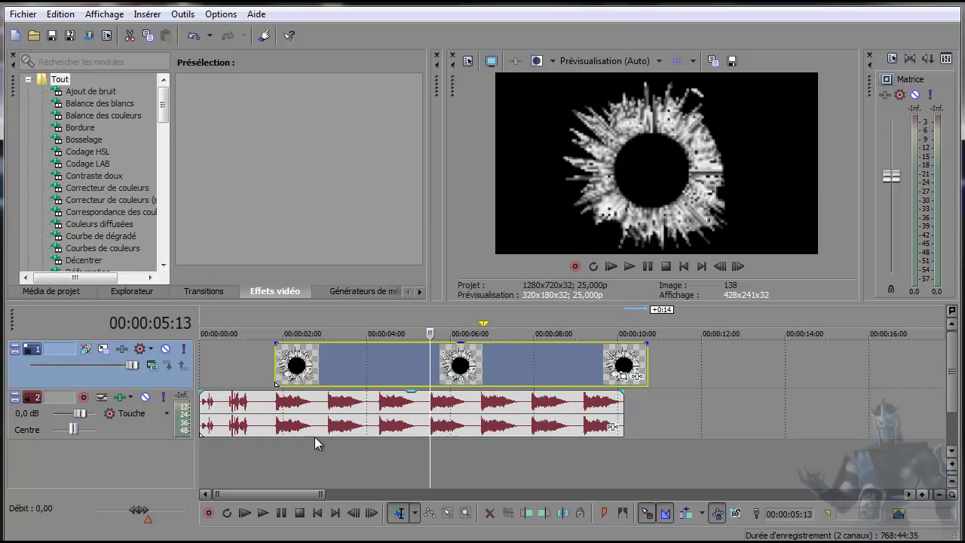
pyautogui.click(623, 377)
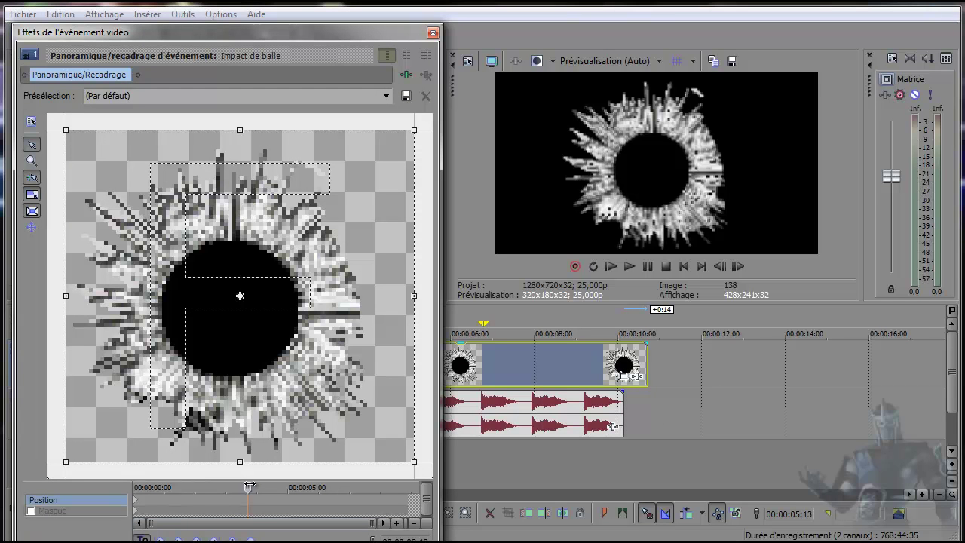
pyautogui.moveTo(243, 485); pyautogui.dragTo(118, 484)
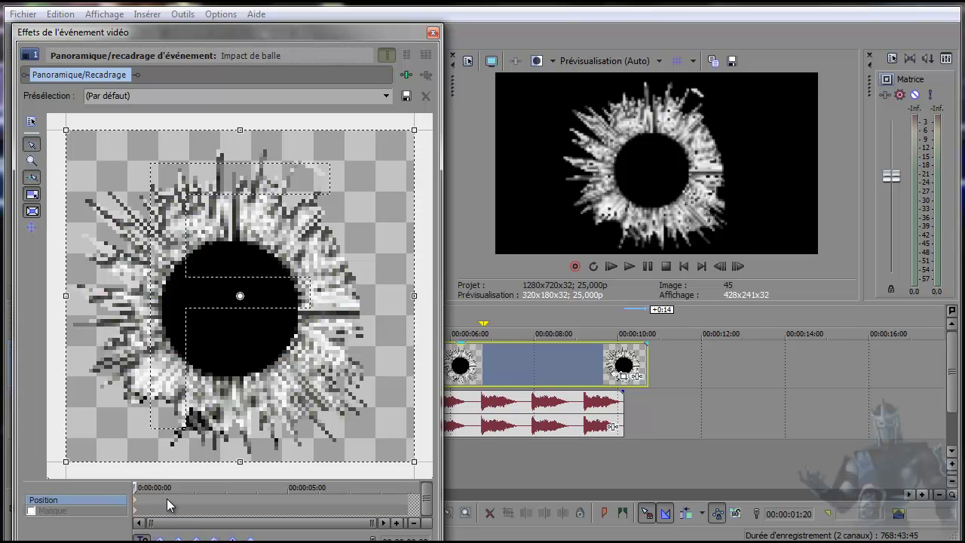
pyautogui.scroll(-5, 223, 338)
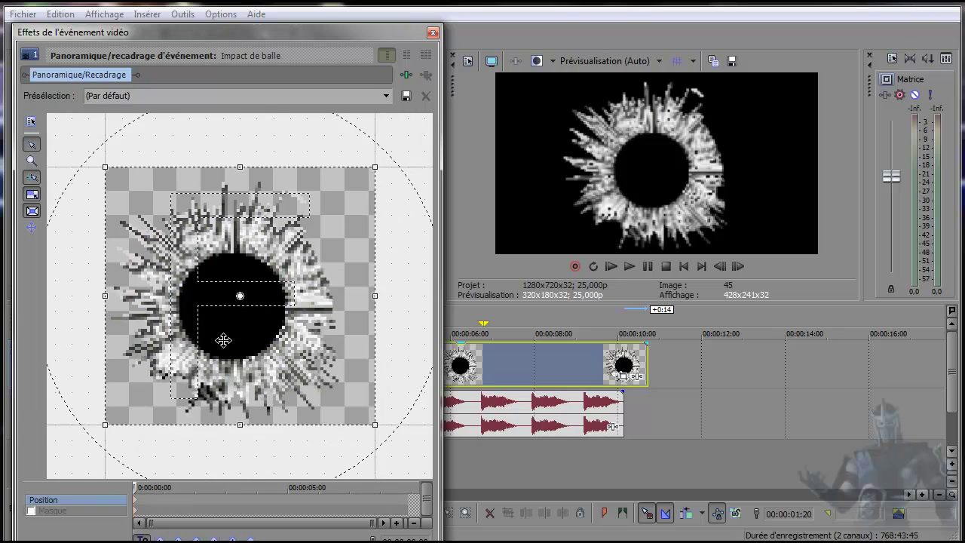
pyautogui.scroll(-6, 223, 337)
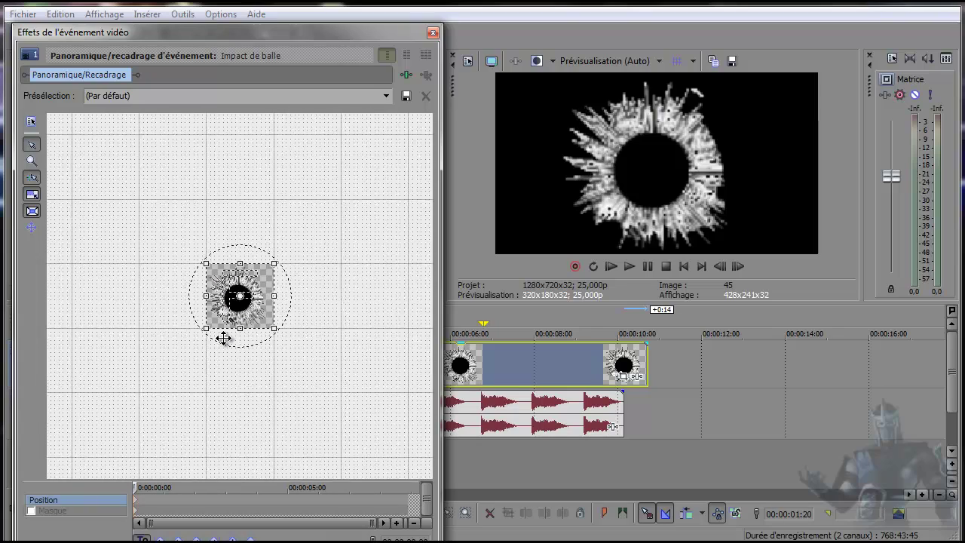
pyautogui.scroll(-1, 223, 338)
pyautogui.moveTo(221, 315); pyautogui.dragTo(68, 449)
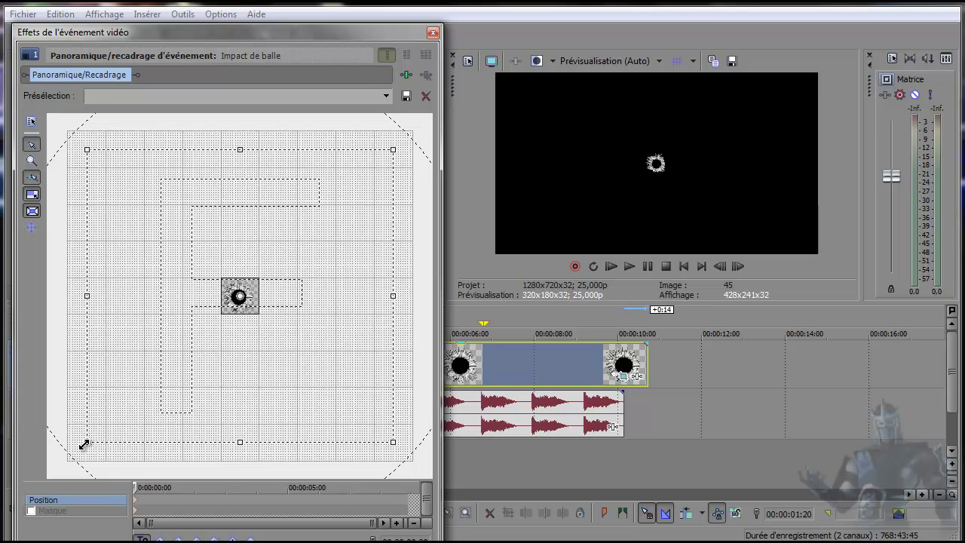
pyautogui.moveTo(69, 450)
pyautogui.mouseDown()
pyautogui.moveTo(155, 402)
pyautogui.moveTo(59, 458)
pyautogui.moveTo(153, 398)
pyautogui.moveTo(56, 461)
pyautogui.mouseUp()
pyautogui.scroll(-3, 167, 375)
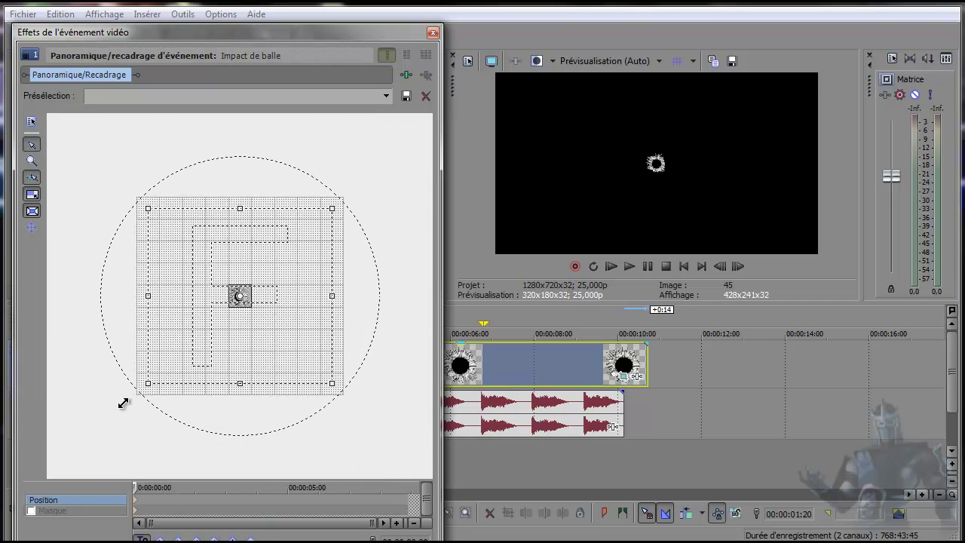
pyautogui.click(432, 32)
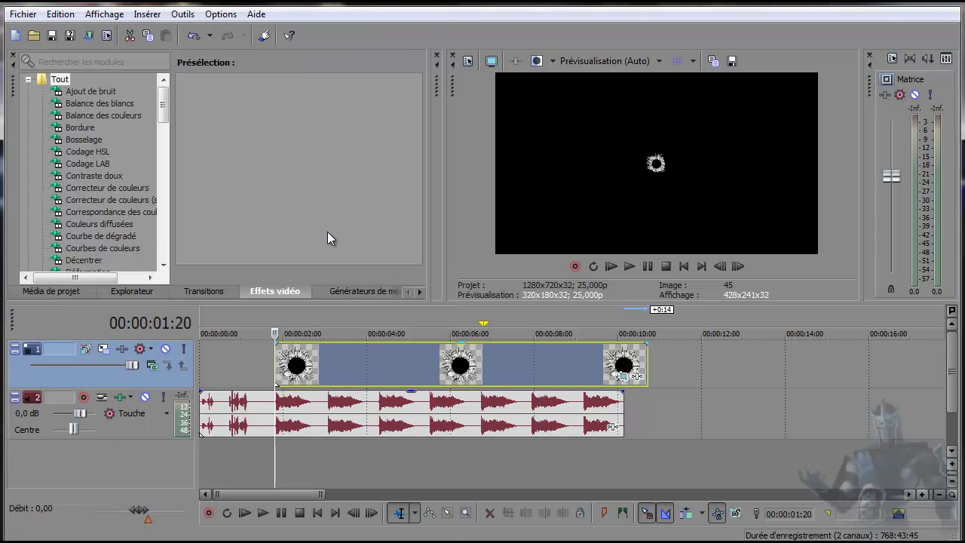
# Step: Duplicate the video track holding the resized Impact de balle clip
pyautogui.rightClick(161, 382)
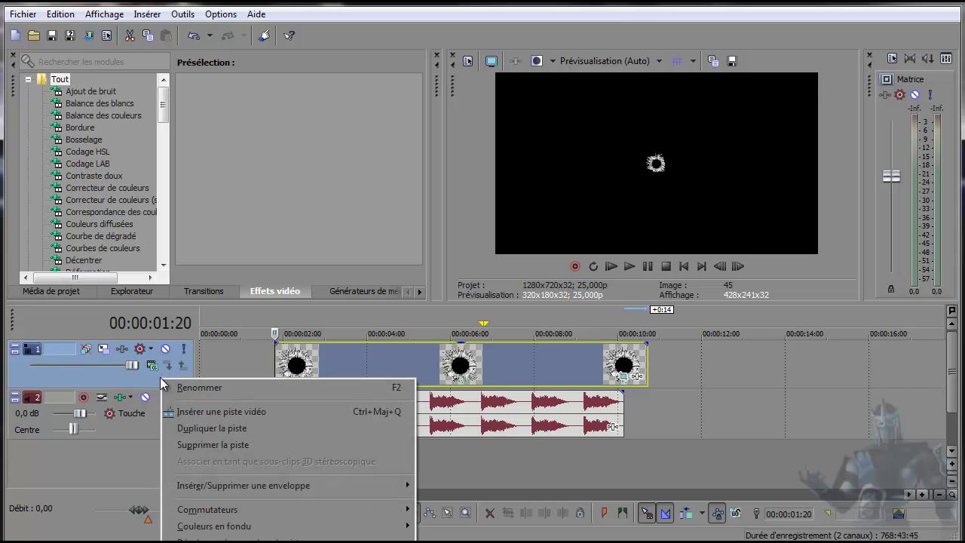
pyautogui.click(190, 429)
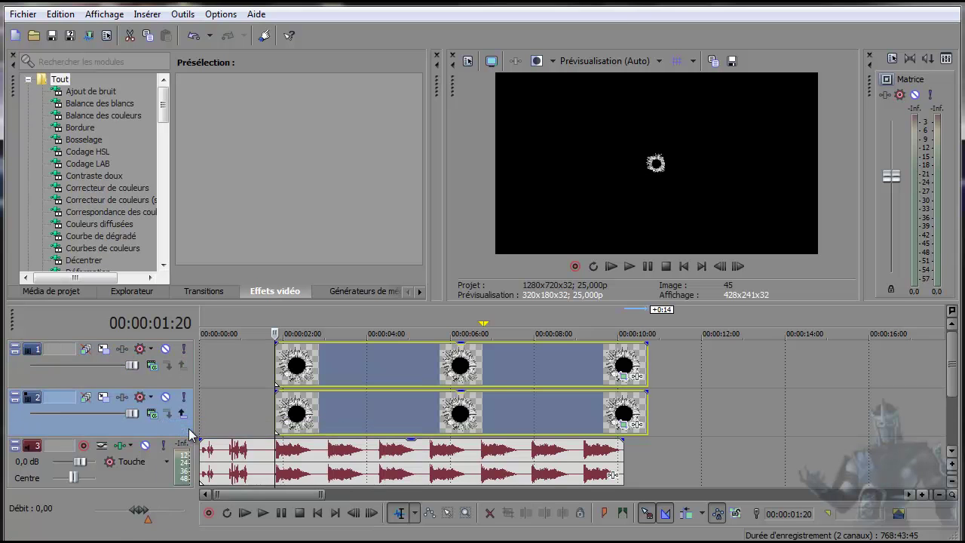
pyautogui.click(952, 450)
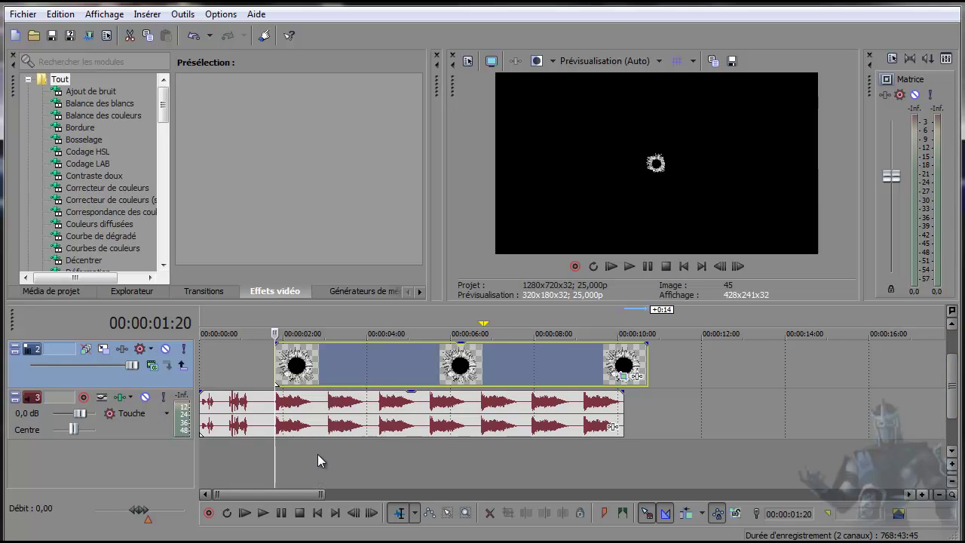
# Step: Shift both bullet-hole clips two frames forward, and the track 2 clip one frame back to the onset of the first gunshot
pyautogui.scroll(5, 317, 453)
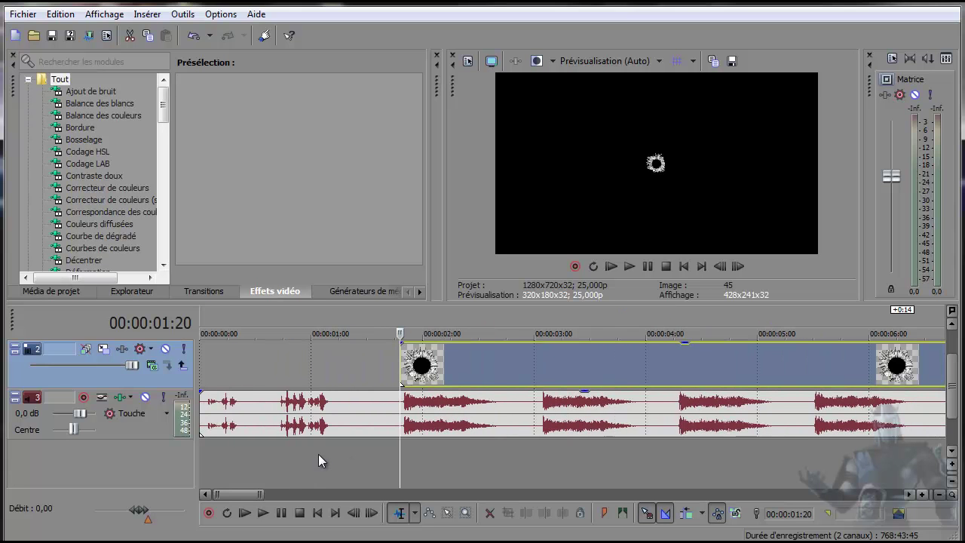
pyautogui.scroll(2, 318, 454)
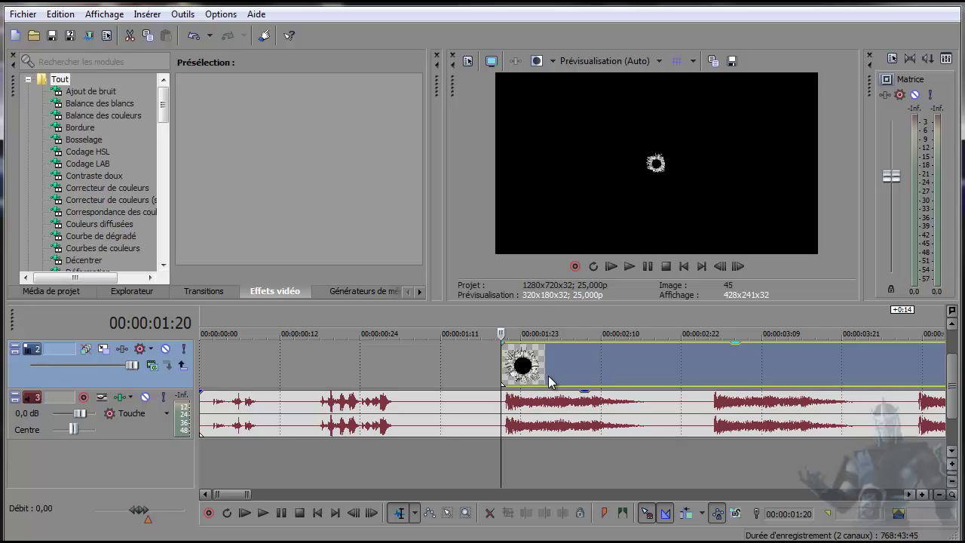
pyautogui.moveTo(547, 375); pyautogui.dragTo(551, 376)
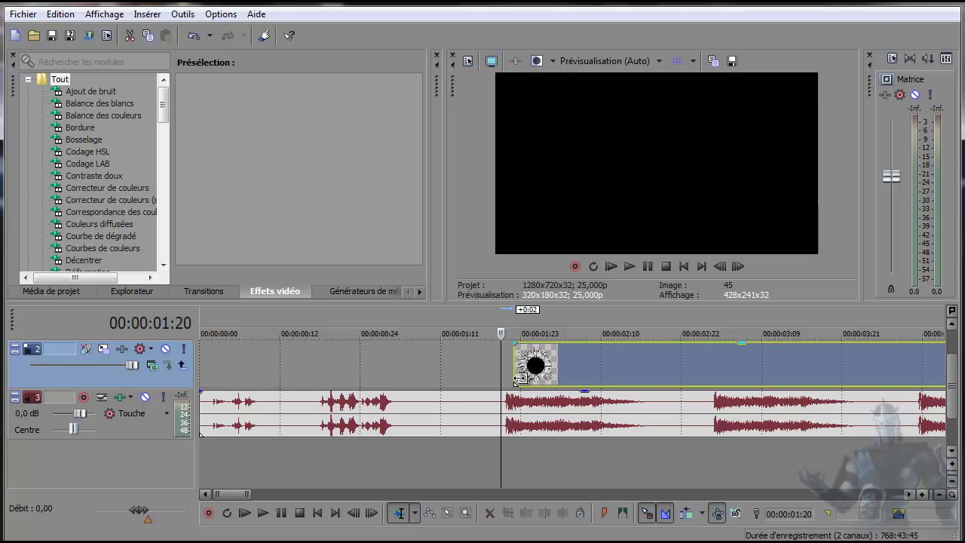
pyautogui.click(443, 364)
pyautogui.click(570, 373)
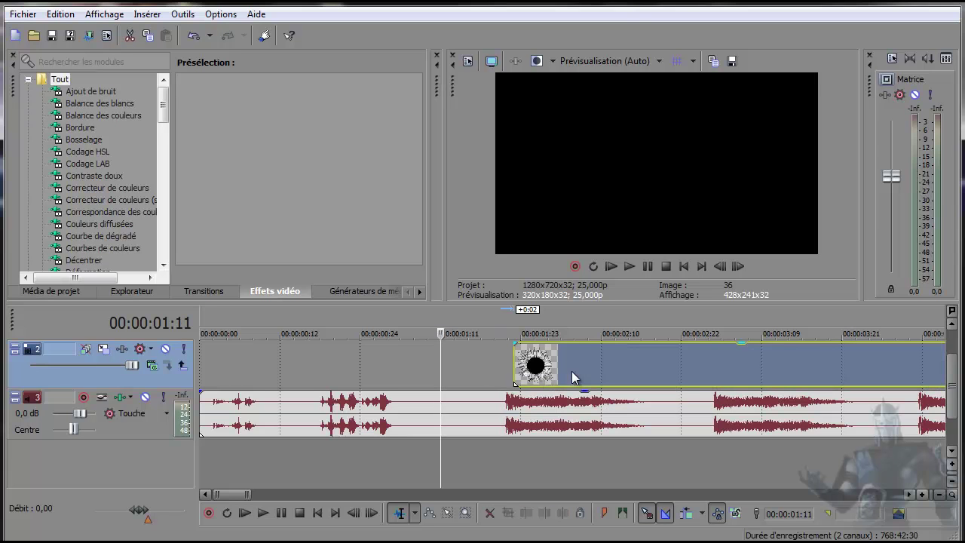
pyautogui.moveTo(569, 371); pyautogui.dragTo(565, 374)
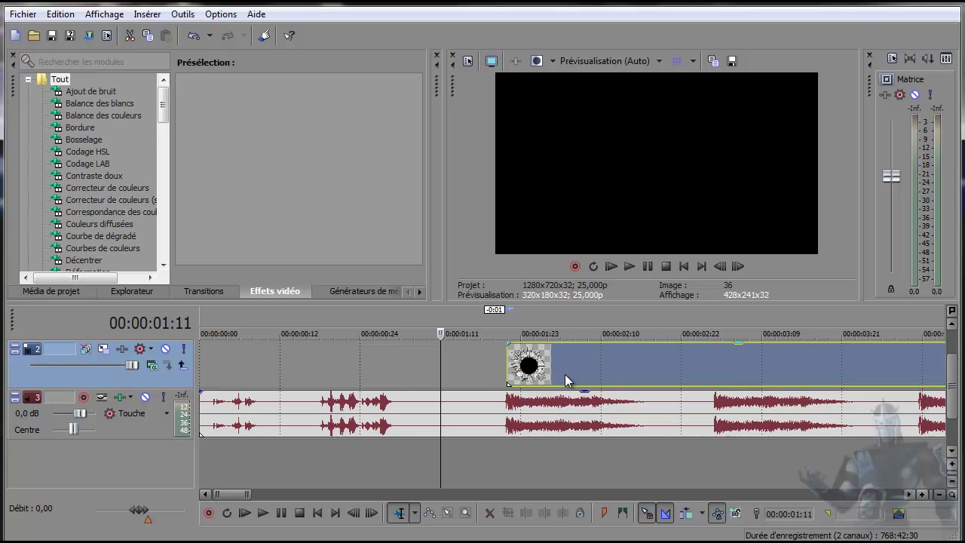
# Step: Play the timeline from 00:00:01:11 twice to check the bullet hole's timing against the first gunshot
pyautogui.click(628, 266)
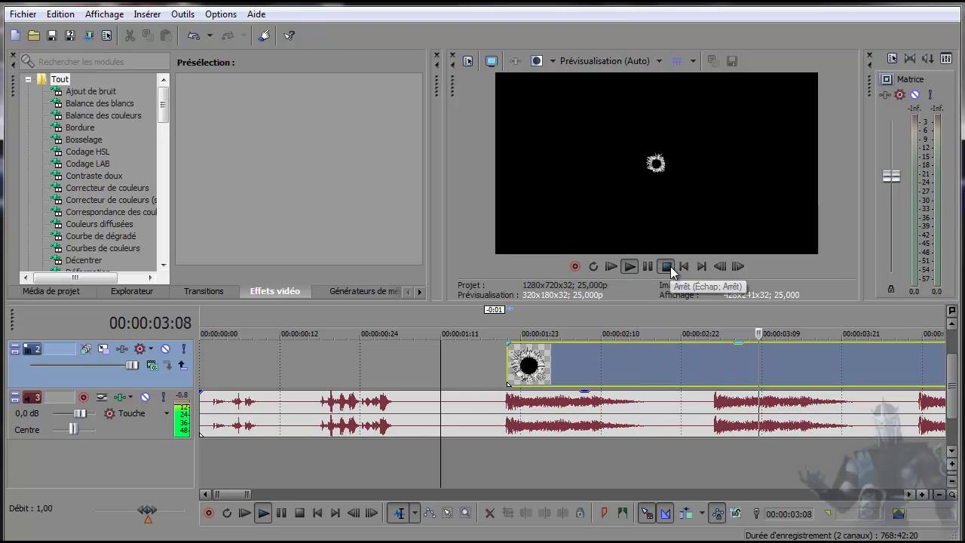
pyautogui.click(666, 267)
pyautogui.click(627, 267)
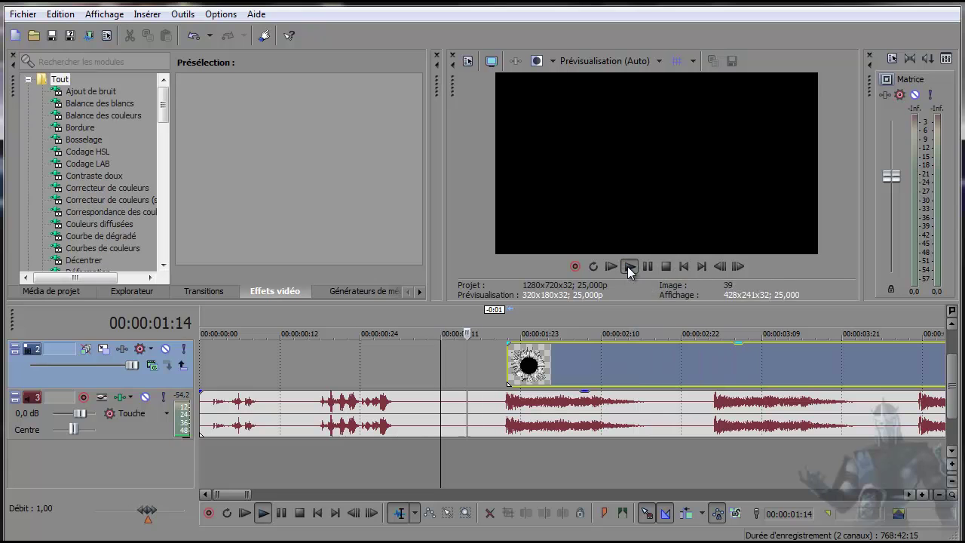
pyautogui.click(666, 266)
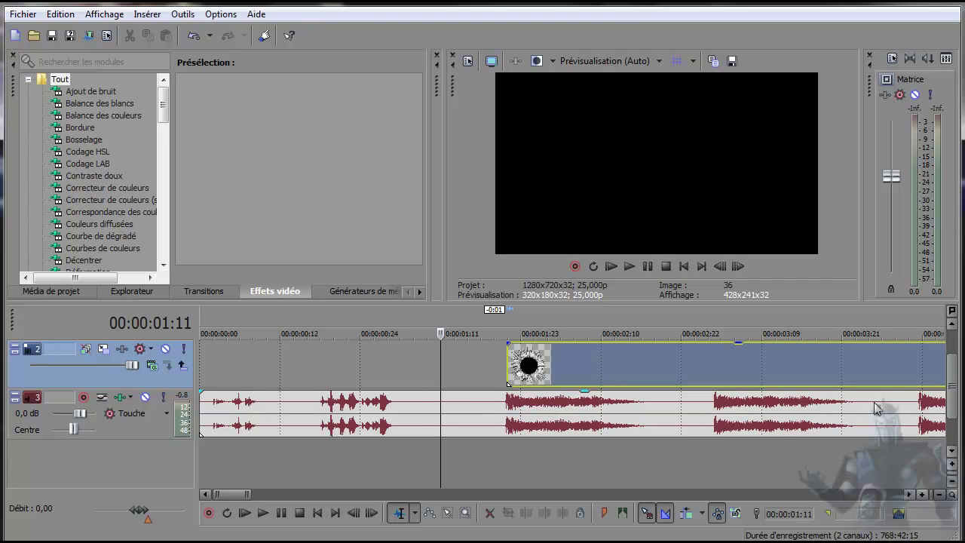
# Step: Shift the track 1 bullet-hole clip one frame earlier to line up with the start of the track 2 clip
pyautogui.scroll(1, 952, 384)
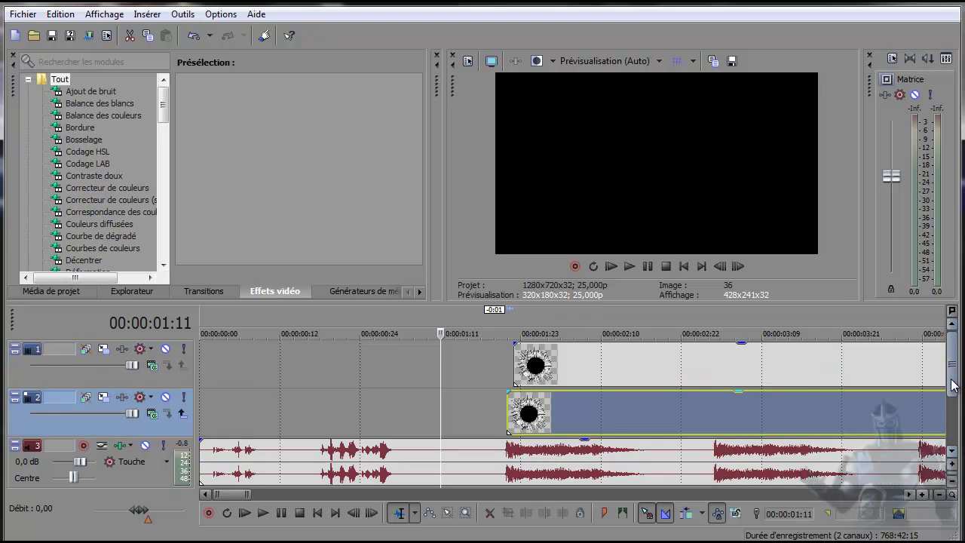
pyautogui.click(566, 369)
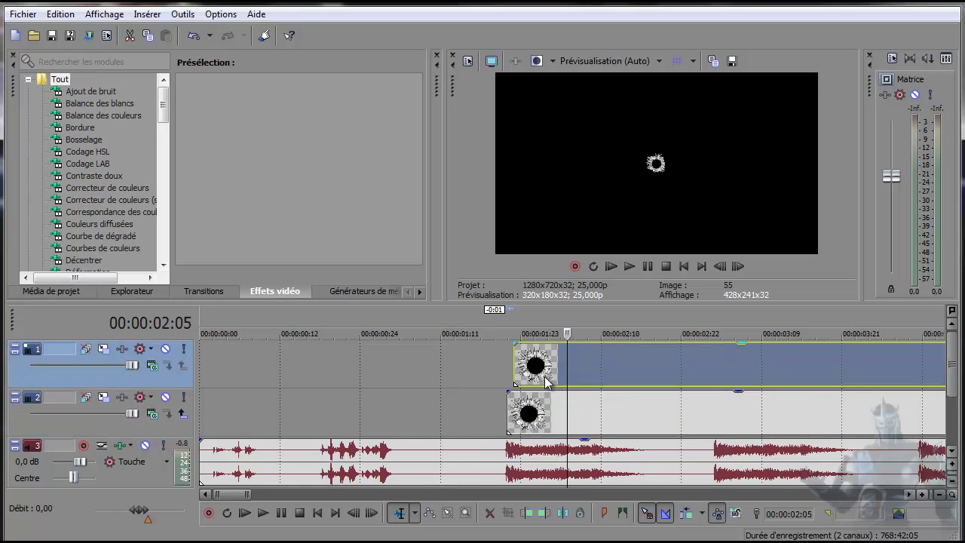
pyautogui.moveTo(543, 382); pyautogui.dragTo(541, 381)
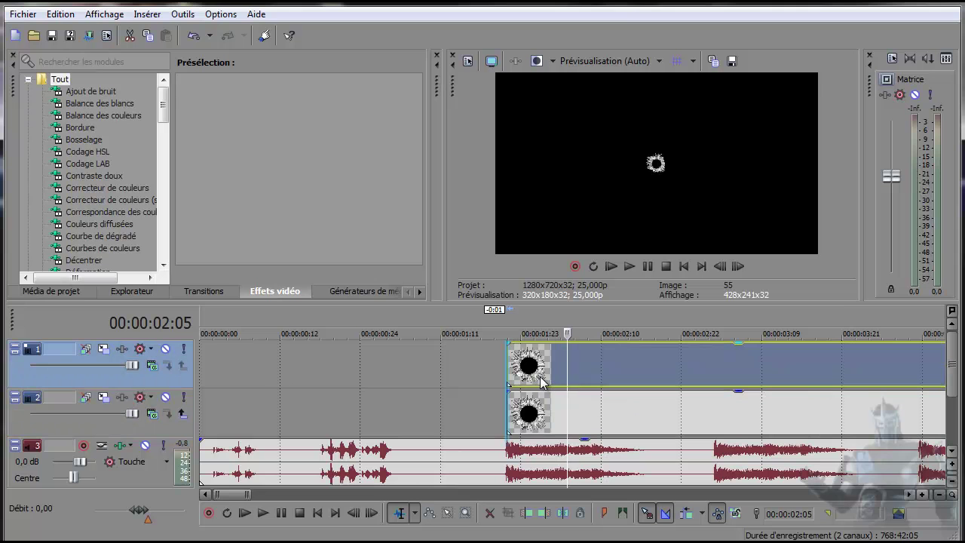
# Step: Move the track 2 bullet-hole clip to start at the second gunshot, at 00:00:03:02
pyautogui.click(542, 420)
pyautogui.scroll(-3, 697, 406)
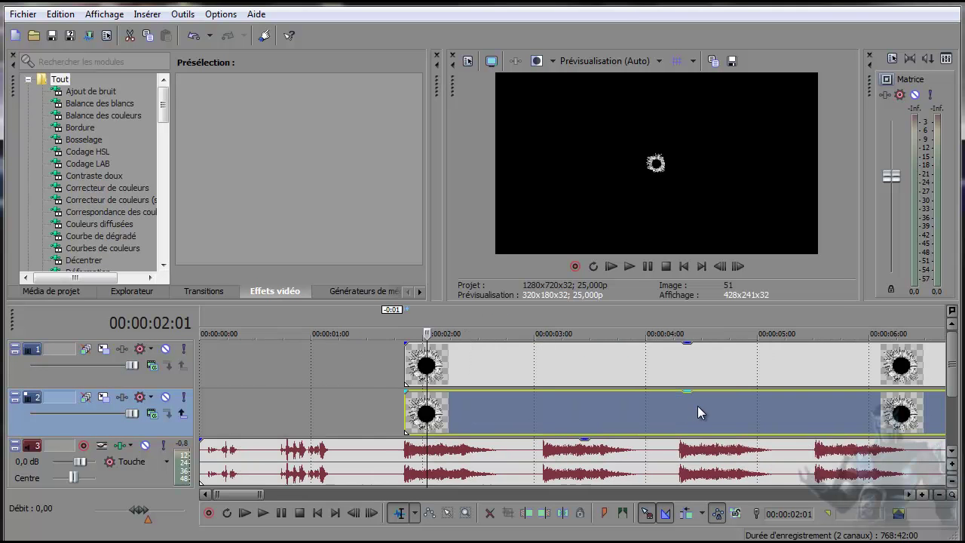
pyautogui.click(954, 389)
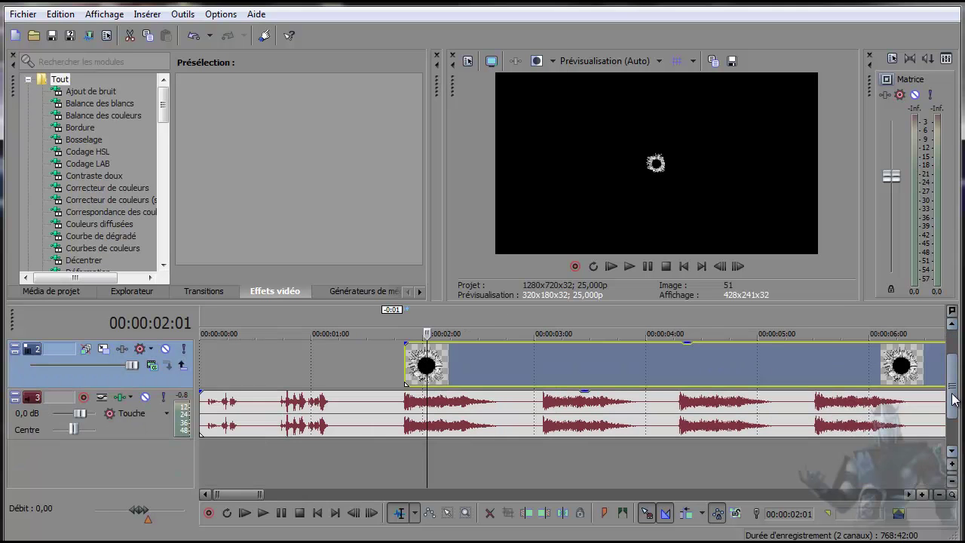
pyautogui.click(543, 443)
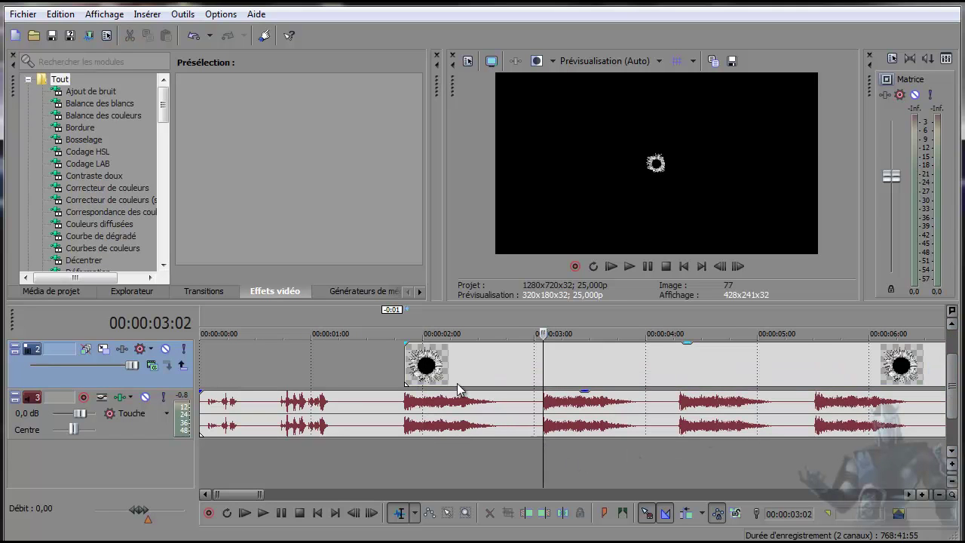
pyautogui.moveTo(448, 385); pyautogui.dragTo(585, 391)
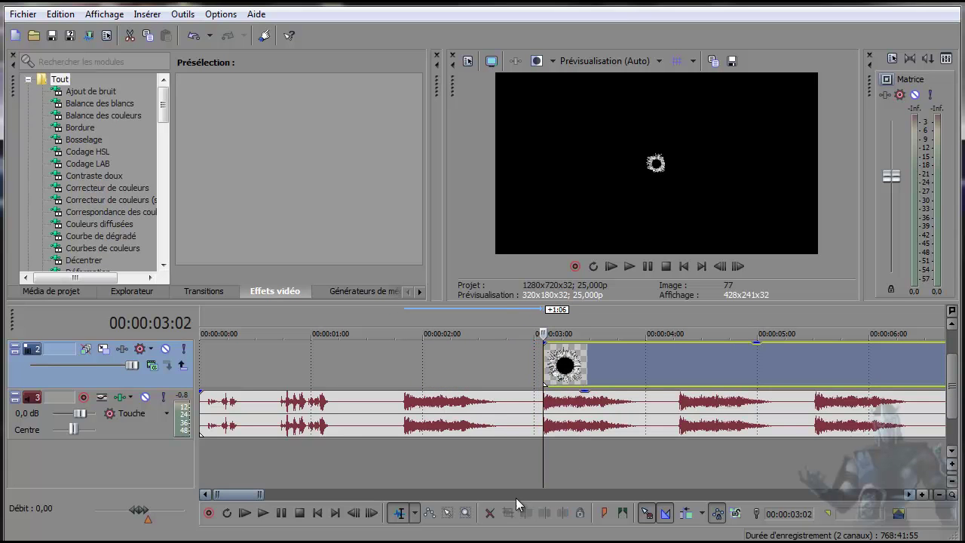
pyautogui.scroll(-4, 645, 429)
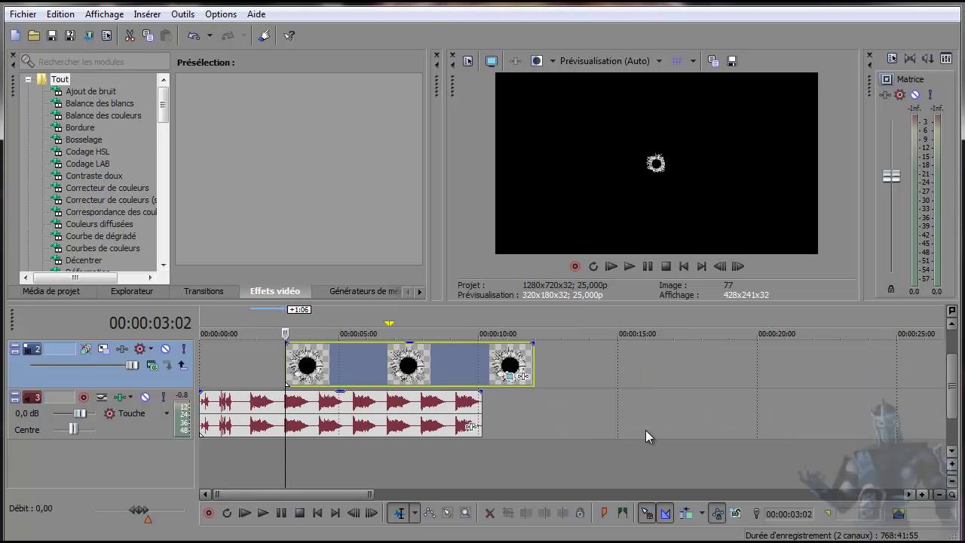
# Step: Reposition the track 2 bullet hole with Pan/Crop so it sits below and to the left of the first hole
pyautogui.click(510, 377)
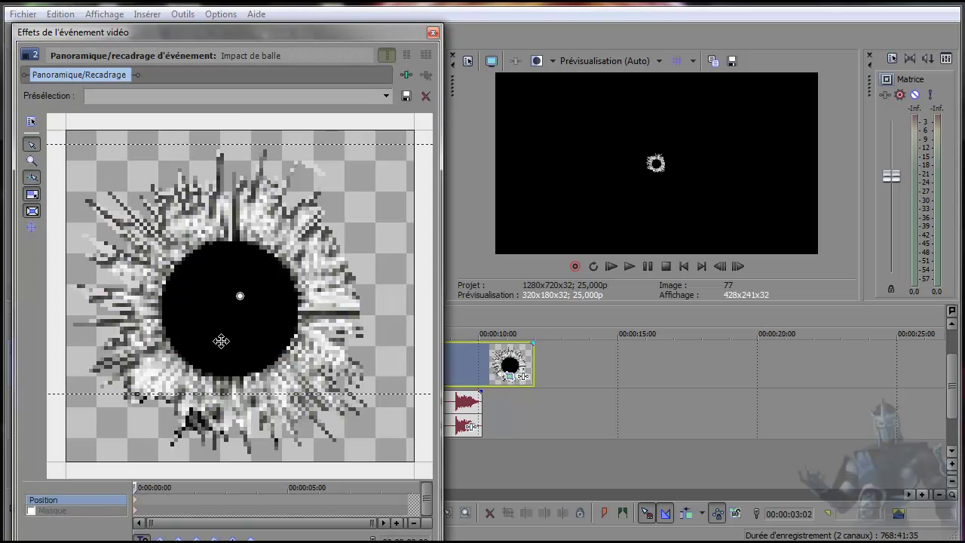
pyautogui.scroll(-2, 220, 340)
pyautogui.scroll(-3, 220, 340)
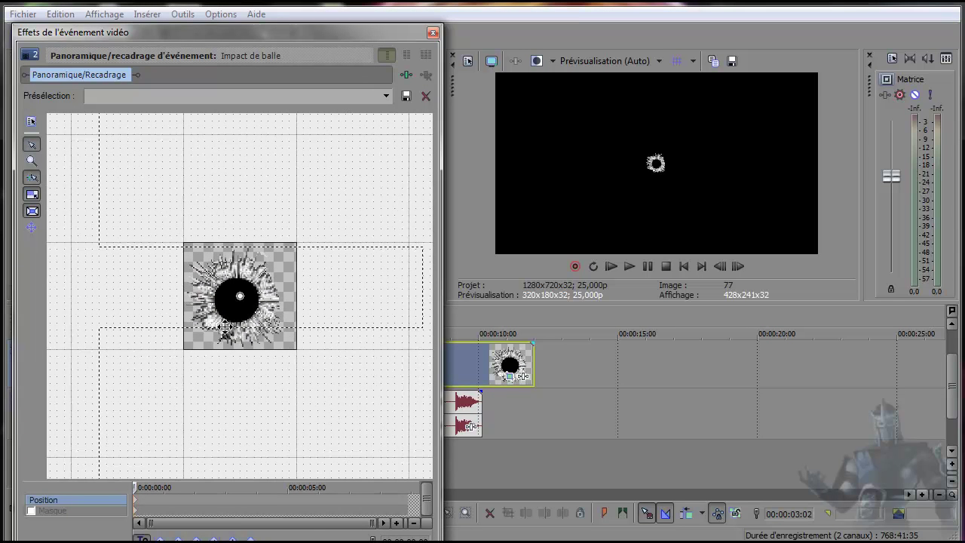
pyautogui.moveTo(223, 303); pyautogui.dragTo(354, 150)
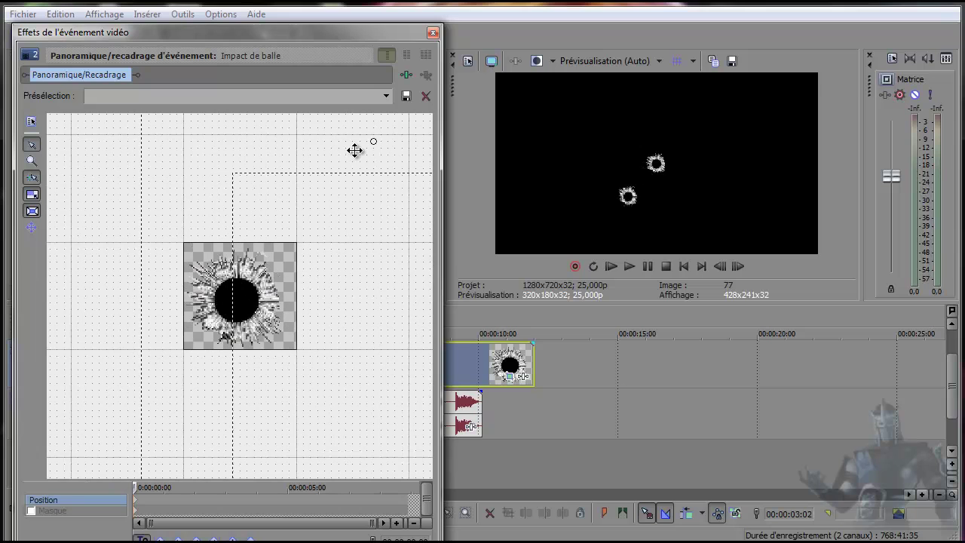
pyautogui.click(433, 33)
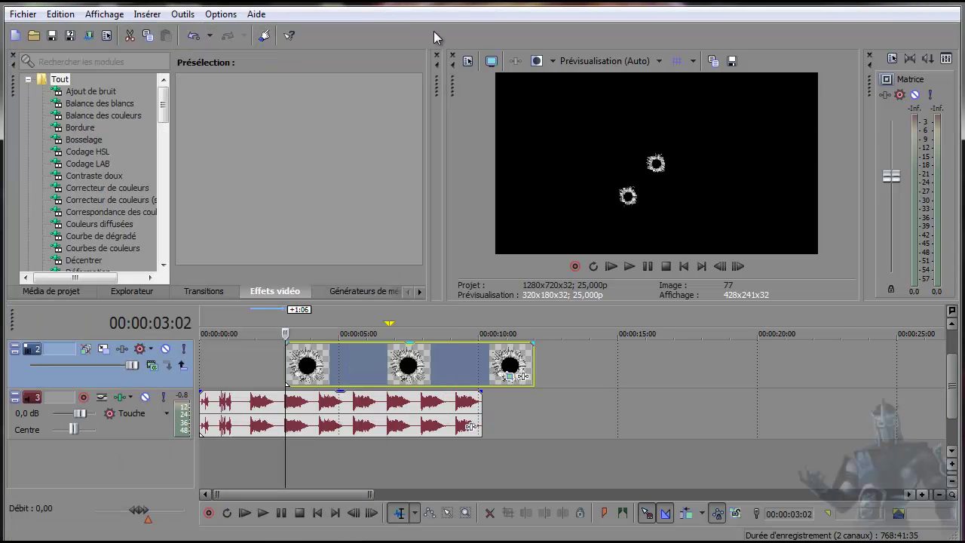
# Step: Play the timeline from 00:00:02:01 to check the second bullet hole's timing against the second gunshot
pyautogui.click(256, 464)
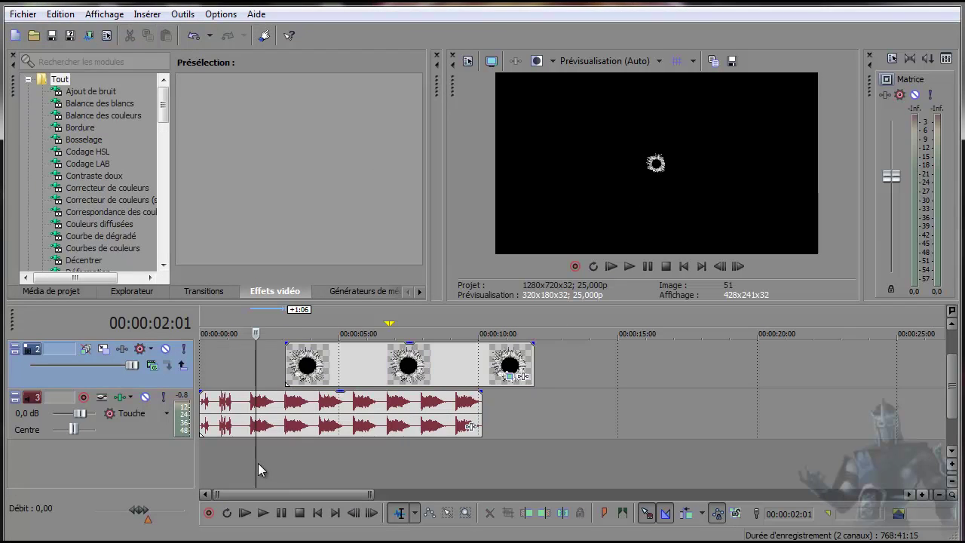
pyautogui.click(629, 267)
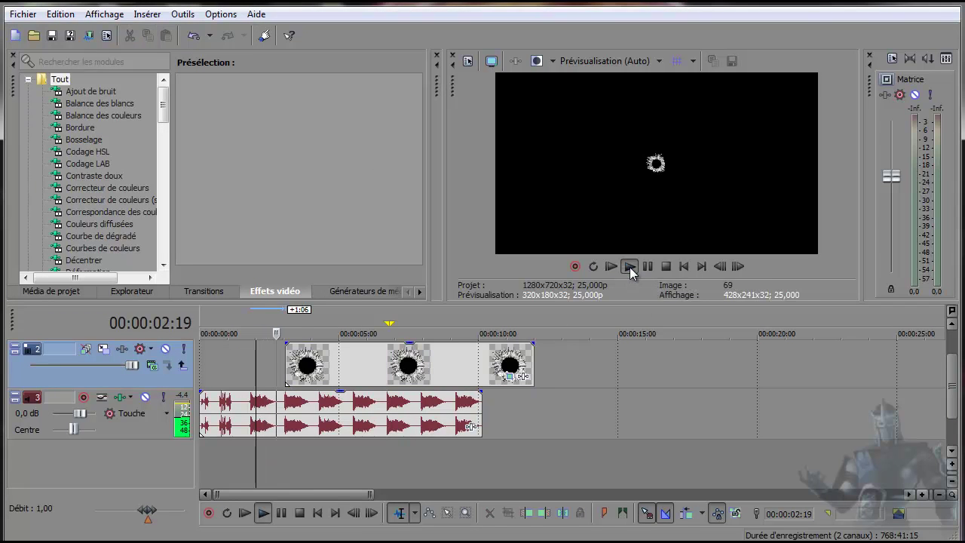
pyautogui.click(648, 266)
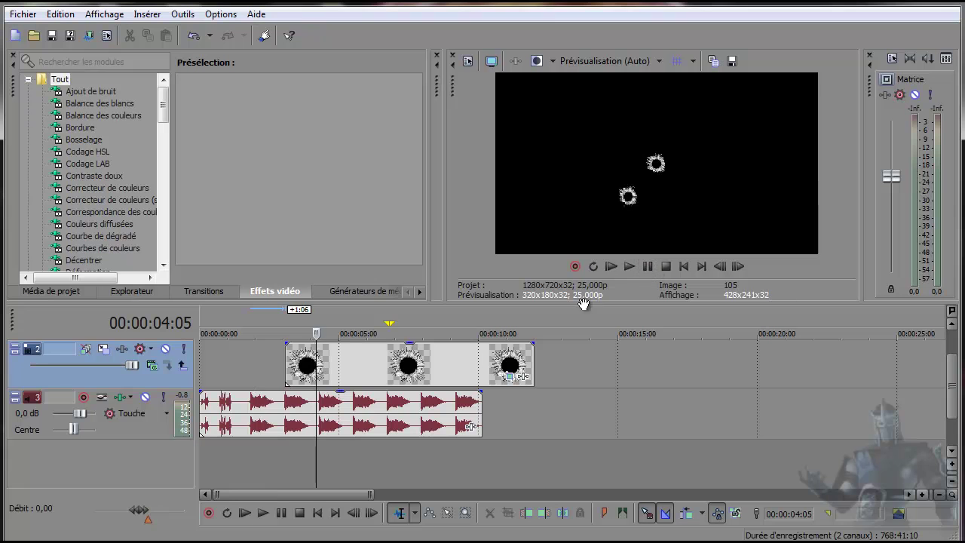
# Step: Duplicate video track 2 to get a third bullet-hole track
pyautogui.rightClick(137, 377)
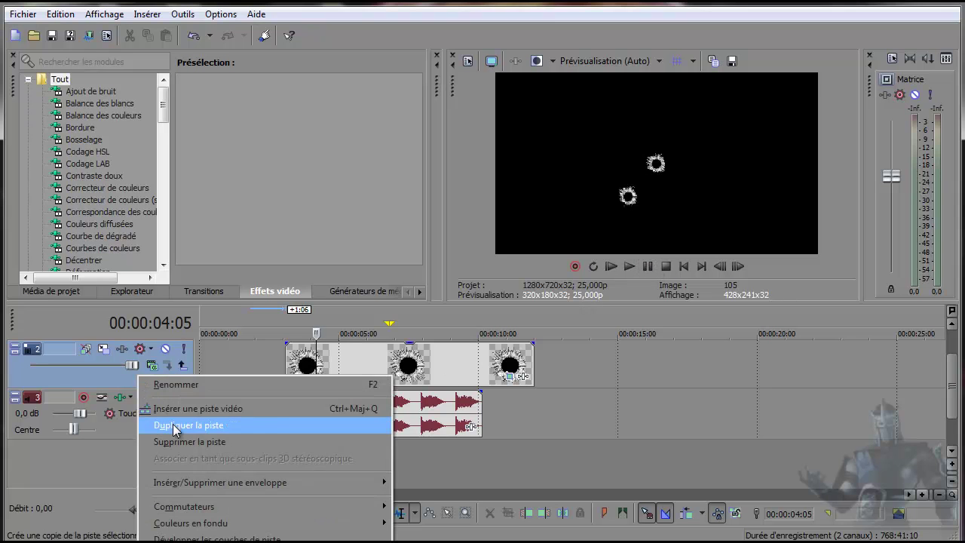
pyautogui.click(178, 427)
pyautogui.click(950, 450)
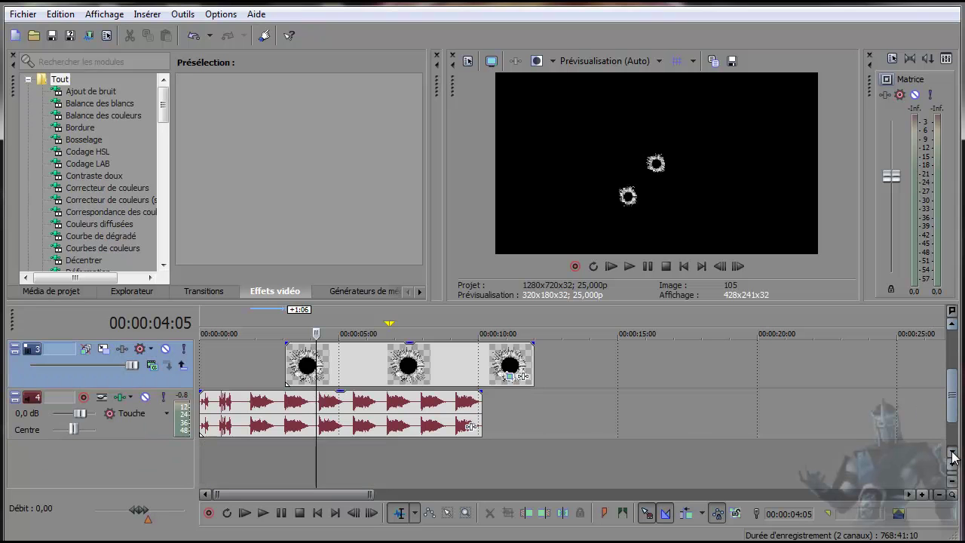
# Step: Locate the onset of the third gunshot in the audio waveform and place the playhead there, at 00:00:04:07
pyautogui.scroll(8, 344, 447)
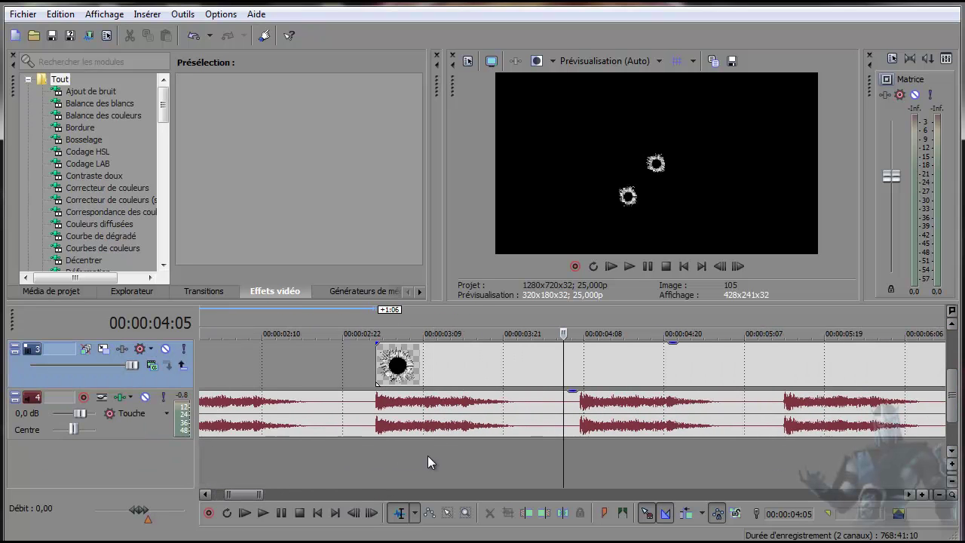
pyautogui.moveTo(244, 493)
pyautogui.mouseDown()
pyautogui.moveTo(281, 493)
pyautogui.moveTo(248, 493)
pyautogui.mouseUp()
pyautogui.scroll(-2, 354, 467)
pyautogui.click(580, 450)
pyautogui.click(577, 450)
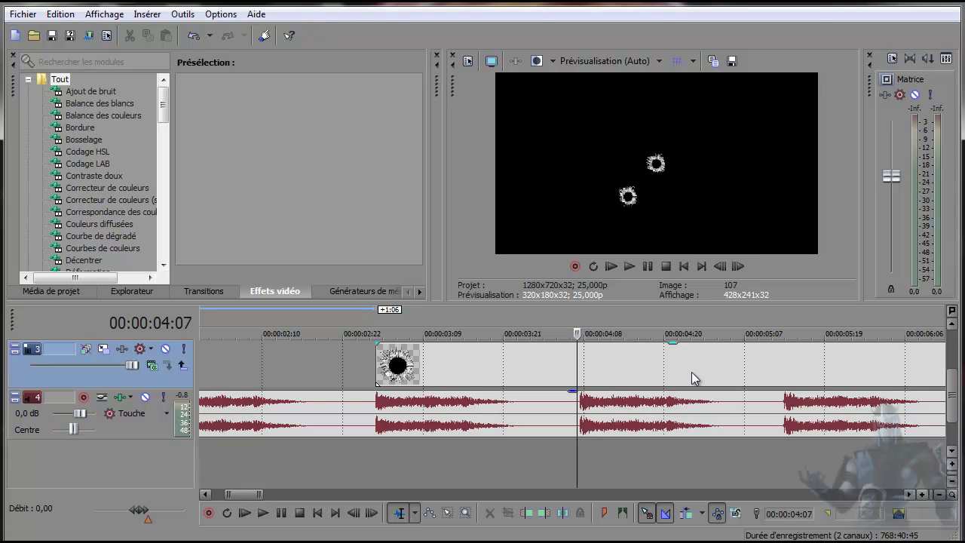
pyautogui.click(738, 268)
pyautogui.click(721, 270)
pyautogui.press('space')
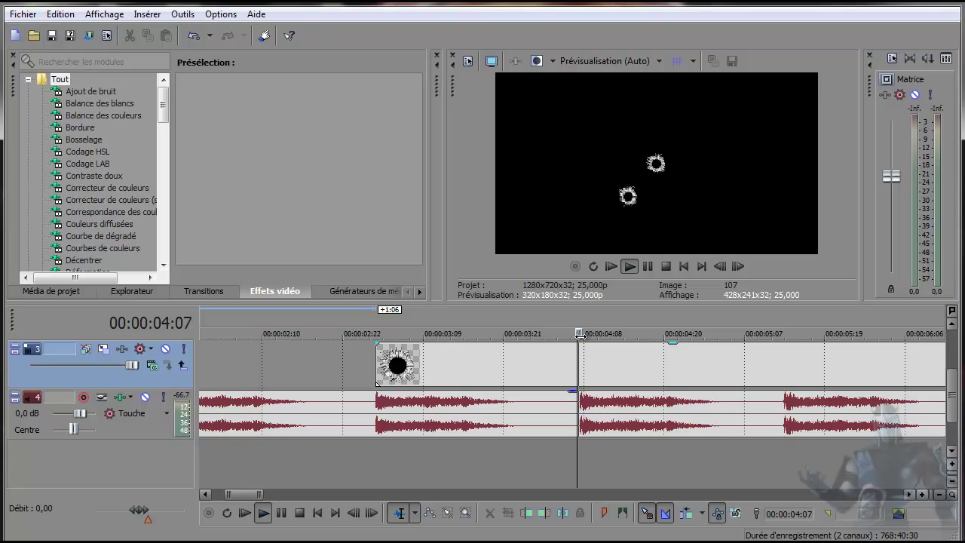
pyautogui.press('space')
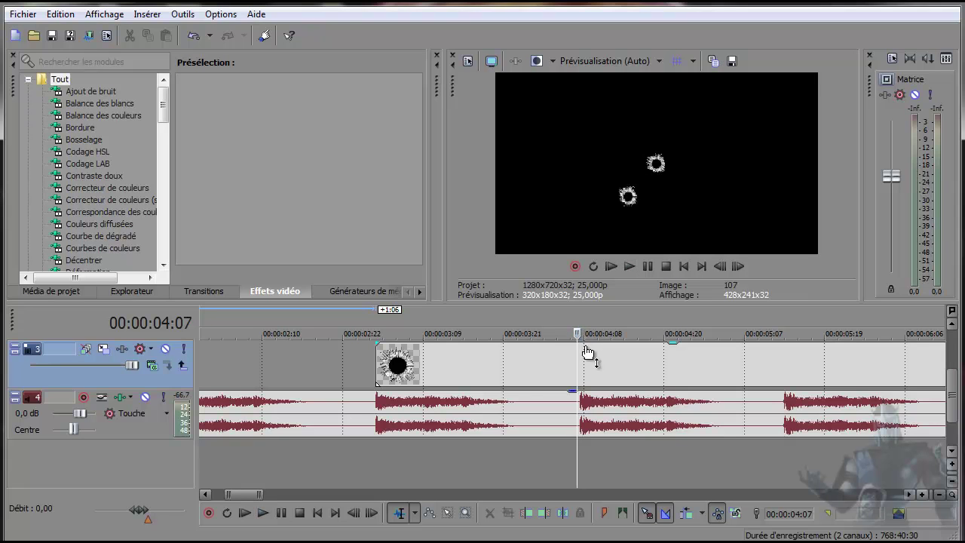
pyautogui.click(581, 451)
pyautogui.click(554, 467)
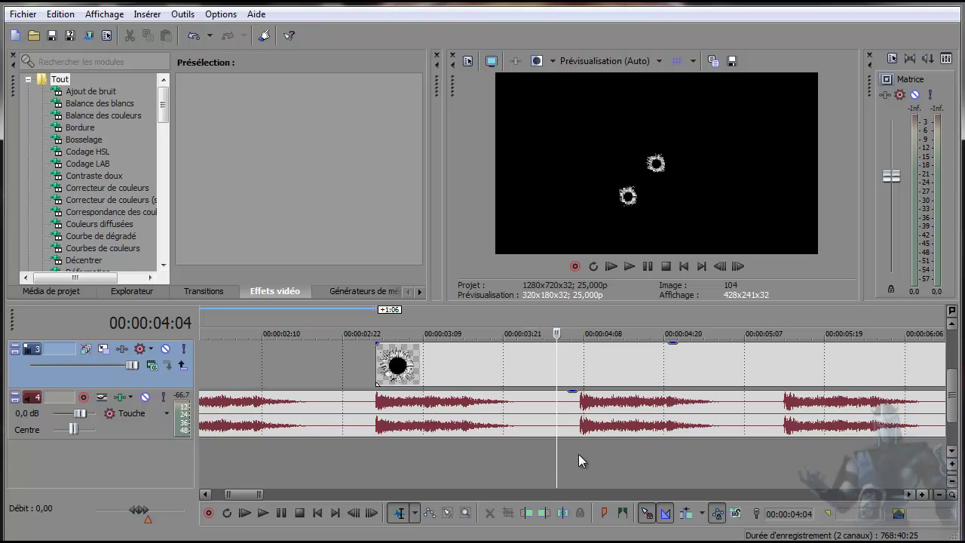
pyautogui.click(579, 450)
pyautogui.click(579, 449)
pyautogui.click(575, 451)
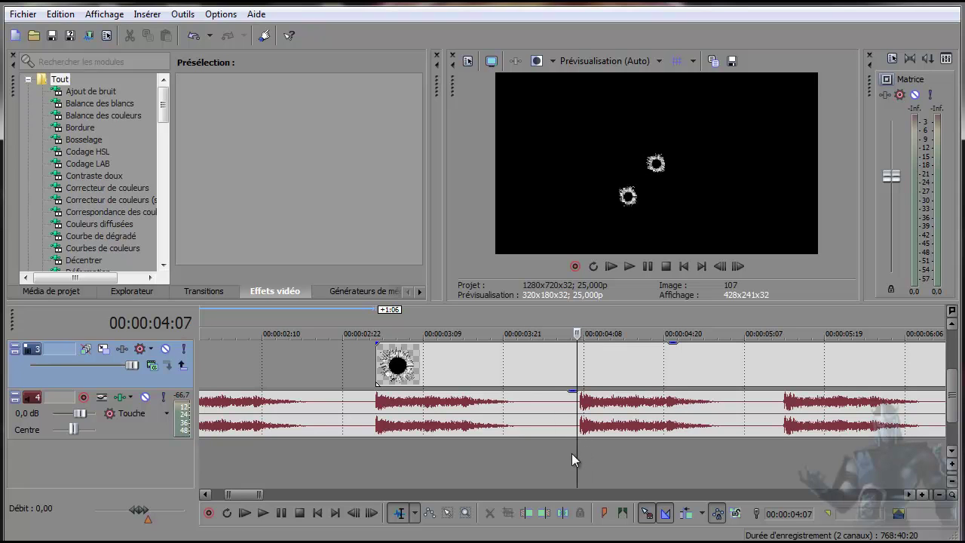
# Step: Move the track 3 bullet-hole clip to start at the third gunshot, at 00:00:04:07
pyautogui.scroll(-3, 569, 459)
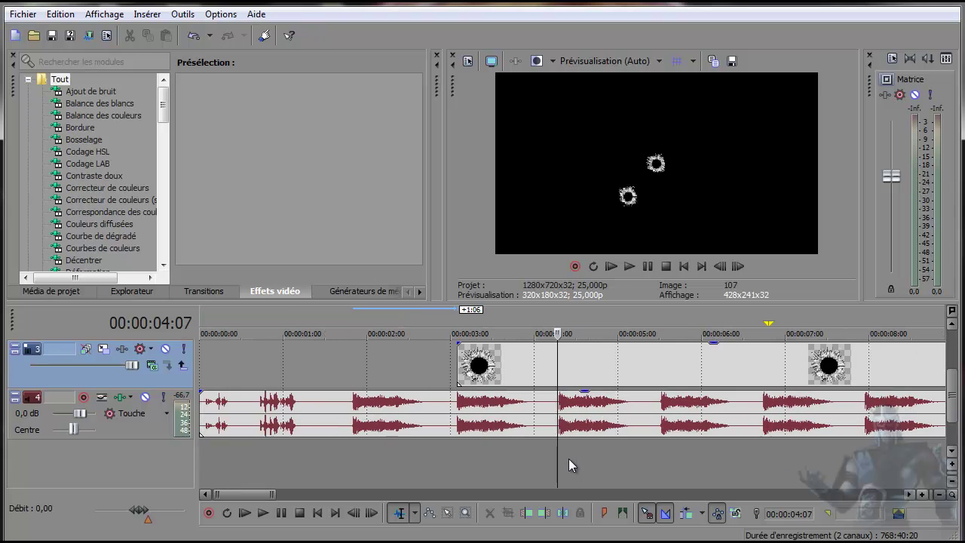
pyautogui.click(498, 381)
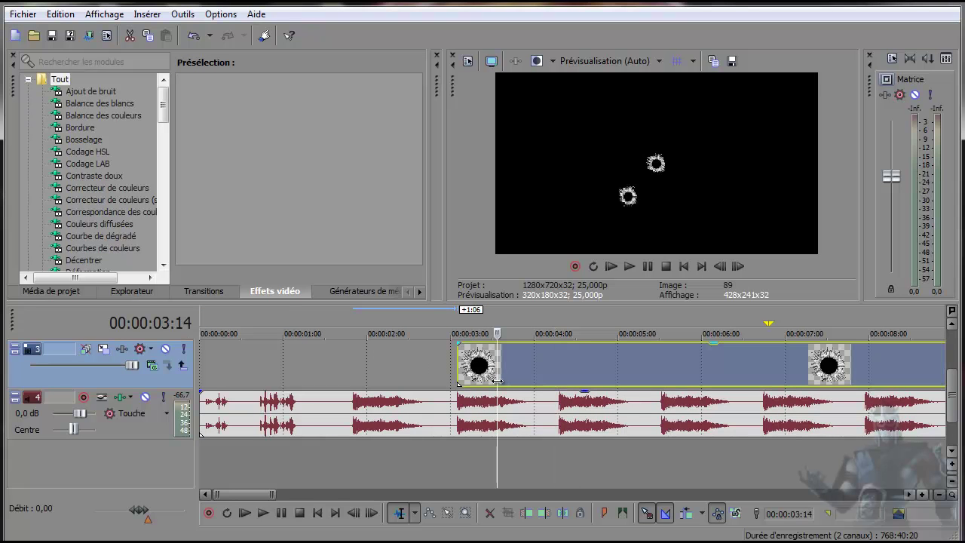
pyautogui.click(558, 435)
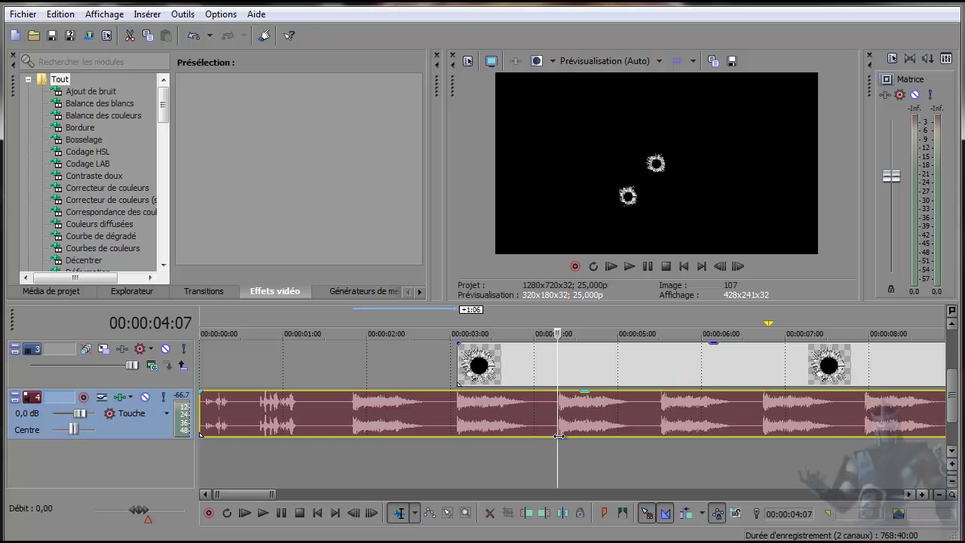
pyautogui.moveTo(498, 383); pyautogui.dragTo(600, 389)
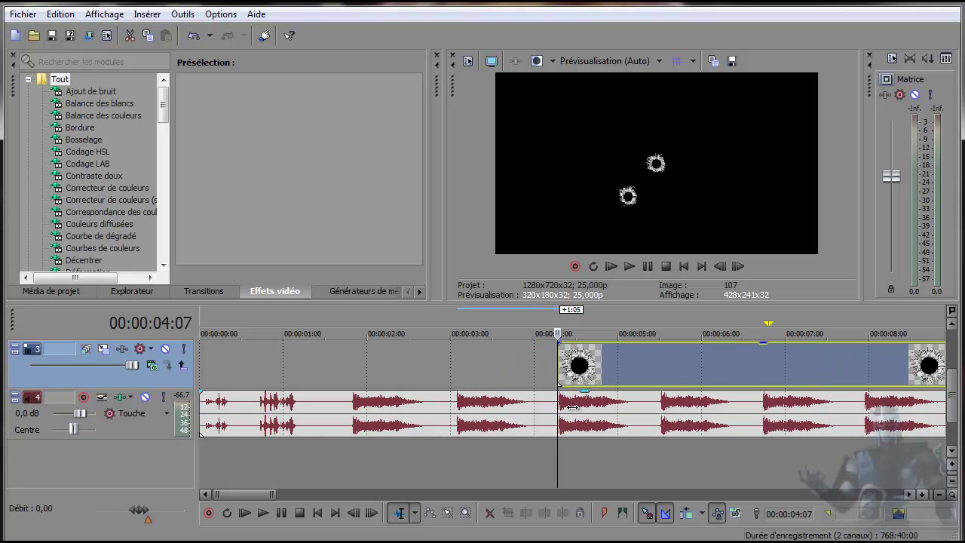
# Step: Reposition the track 3 bullet hole with Pan/Crop to the left of the first hole, at about the same height
pyautogui.scroll(-5, 420, 496)
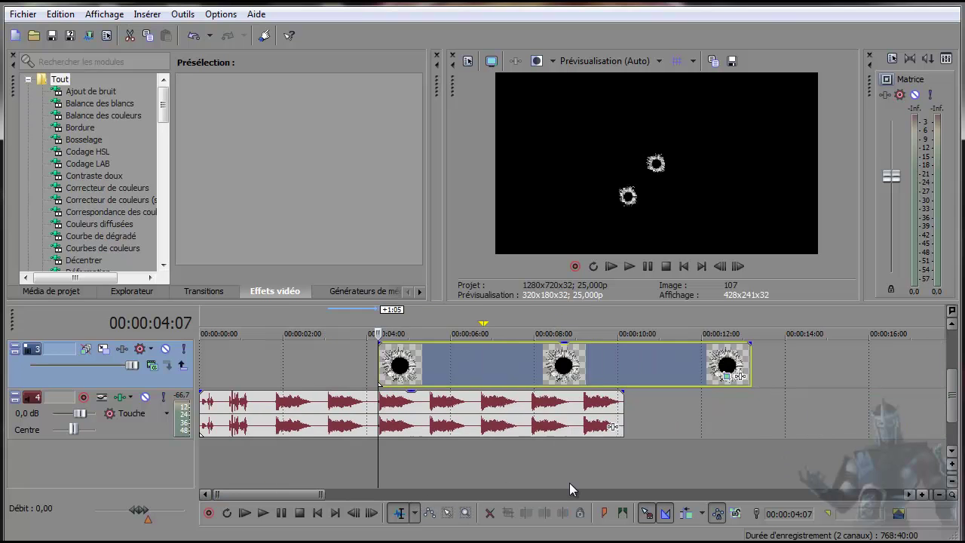
pyautogui.click(543, 377)
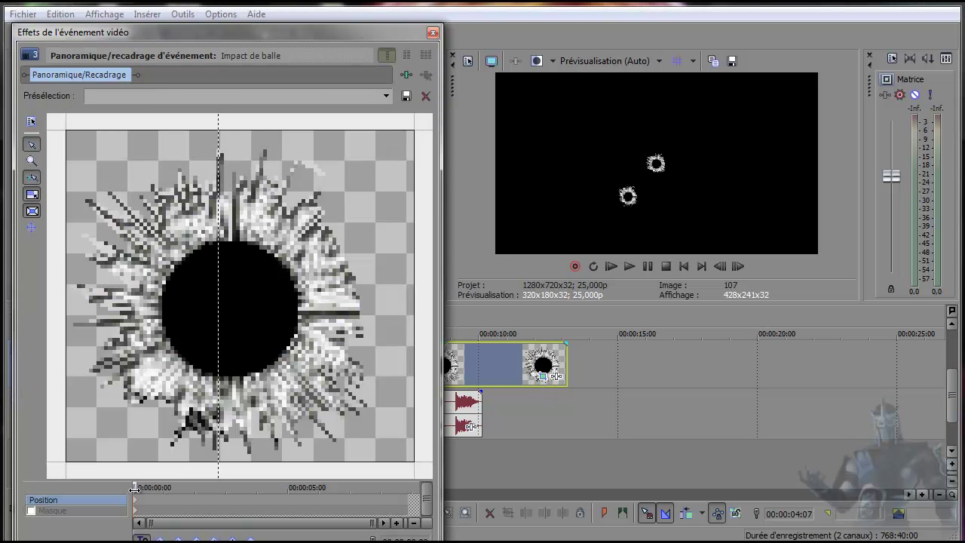
pyautogui.moveTo(207, 319); pyautogui.dragTo(279, 404)
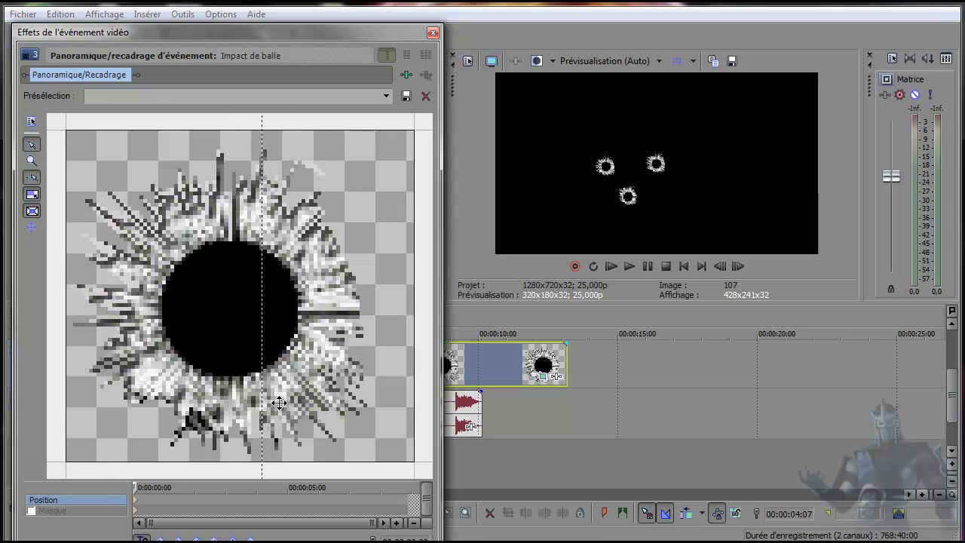
pyautogui.click(433, 32)
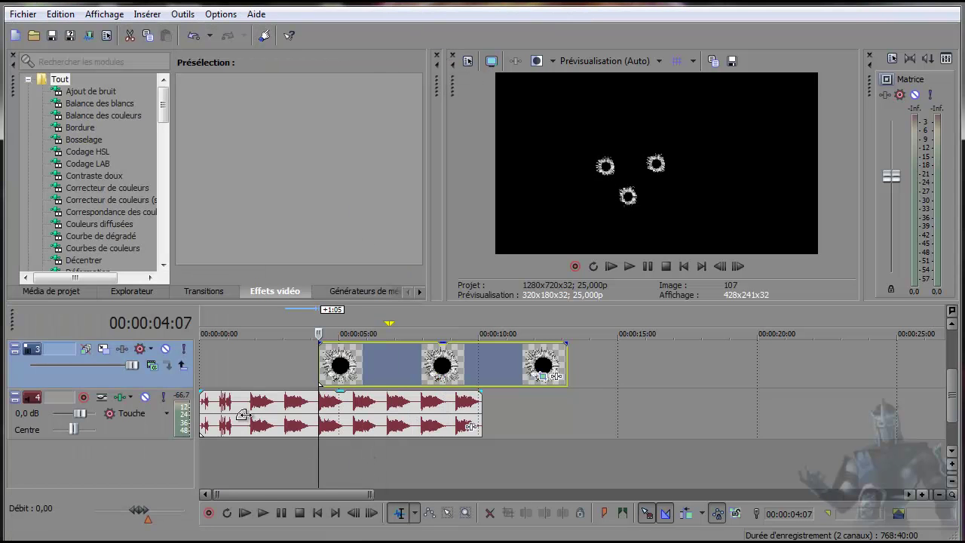
# Step: Duplicate video track 3 to get a fourth bullet-hole track
pyautogui.rightClick(148, 383)
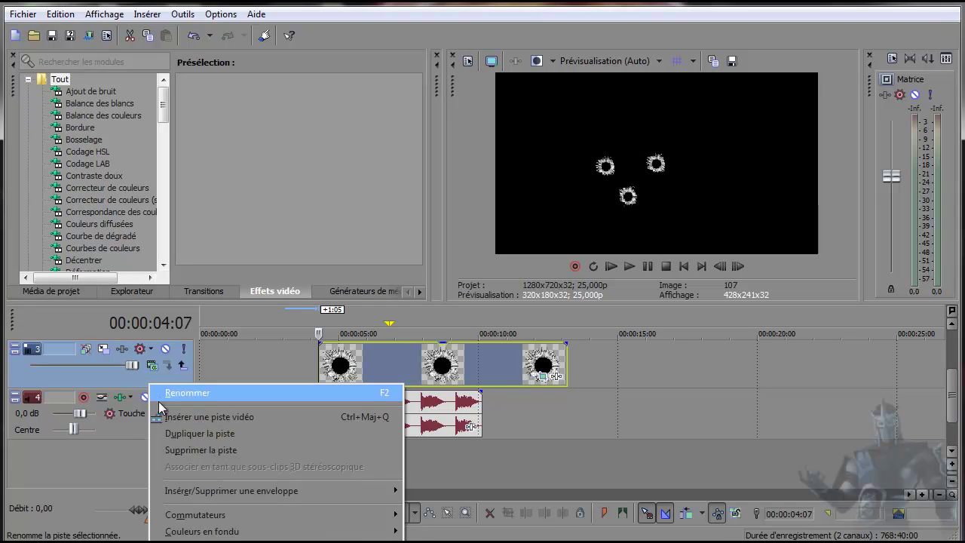
pyautogui.click(178, 433)
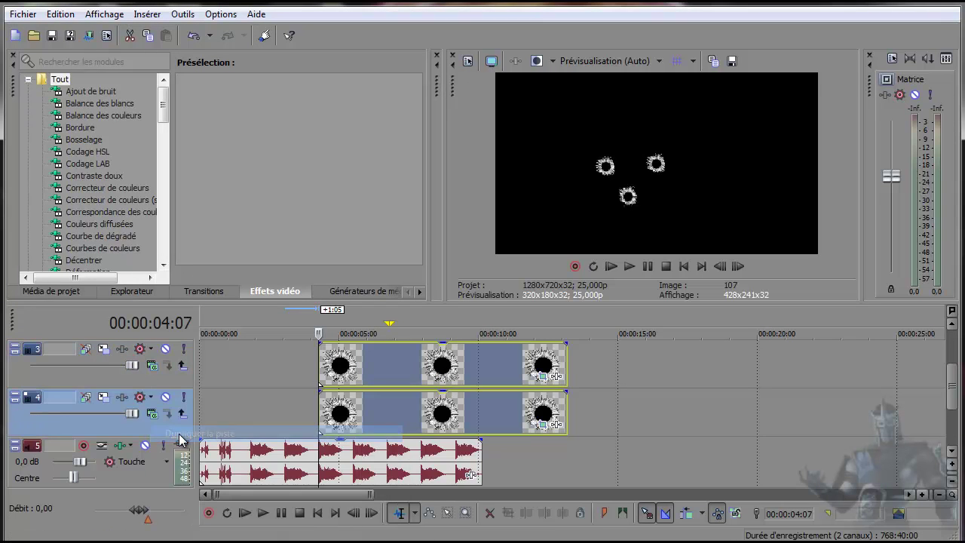
pyautogui.click(951, 451)
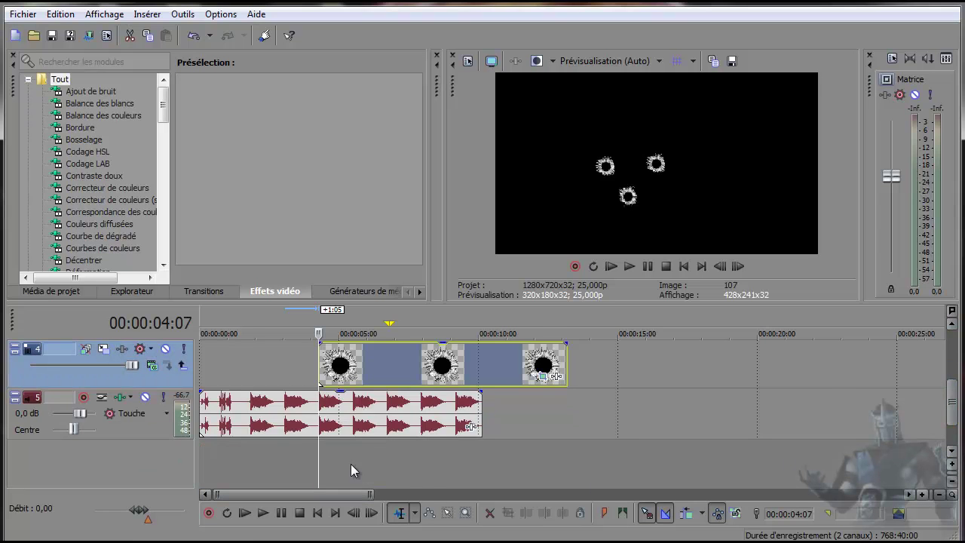
# Step: Move the track 4 bullet-hole clip to start at the fourth gunshot, at 00:00:05:13
pyautogui.scroll(5, 410, 466)
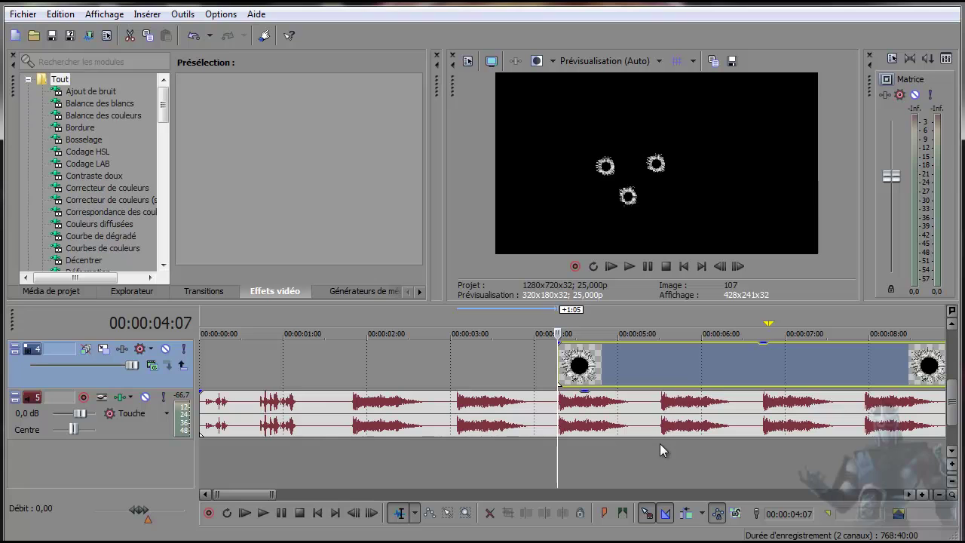
pyautogui.click(658, 445)
pyautogui.press('Right')
pyautogui.press('Right')
pyautogui.press('Left')
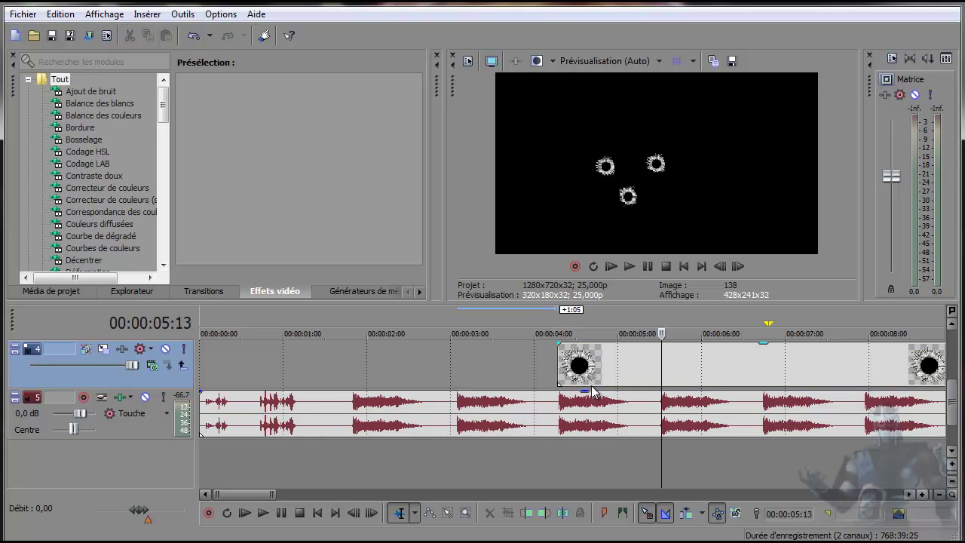
pyautogui.moveTo(596, 384); pyautogui.dragTo(702, 384)
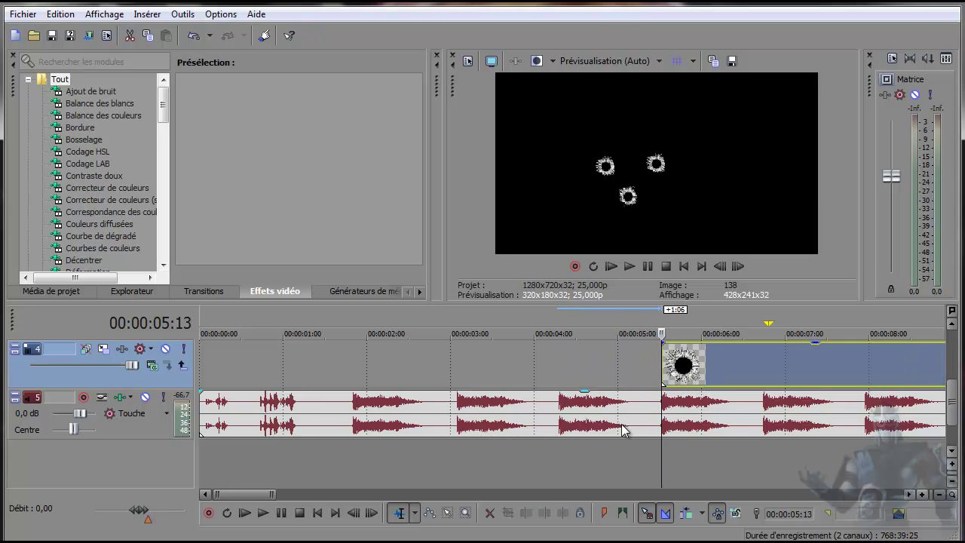
# Step: Reposition the track 4 bullet hole with Pan/Crop below the third hole and to the left of the second
pyautogui.scroll(1, 954, 418)
pyautogui.scroll(-1, 953, 420)
pyautogui.moveTo(257, 494); pyautogui.dragTo(277, 496)
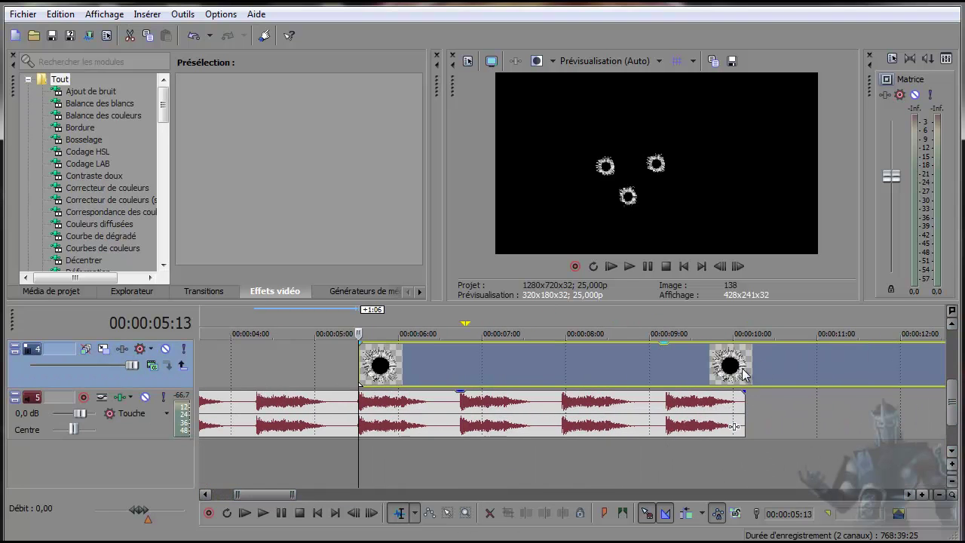
pyautogui.moveTo(271, 493); pyautogui.dragTo(302, 494)
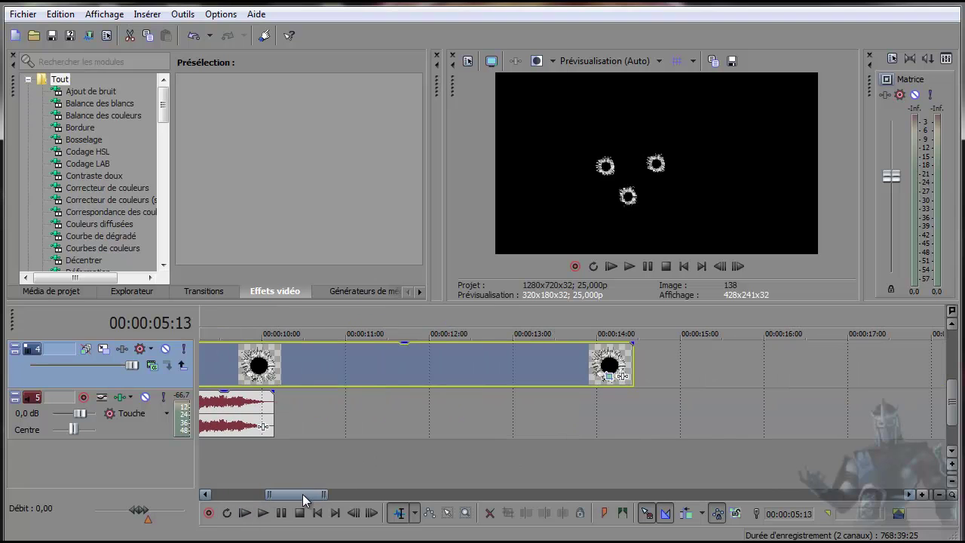
pyautogui.click(610, 380)
pyautogui.moveTo(331, 339); pyautogui.dragTo(190, 460)
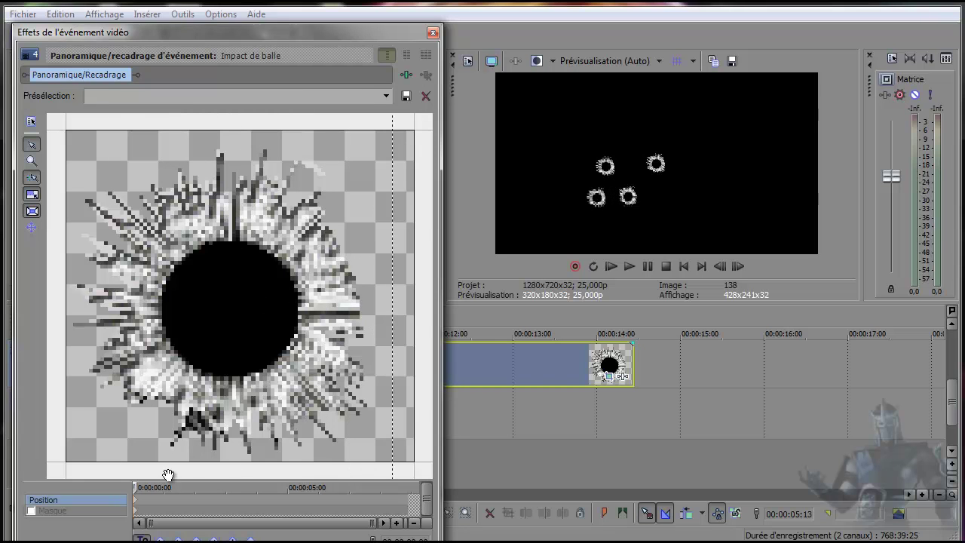
pyautogui.click(134, 488)
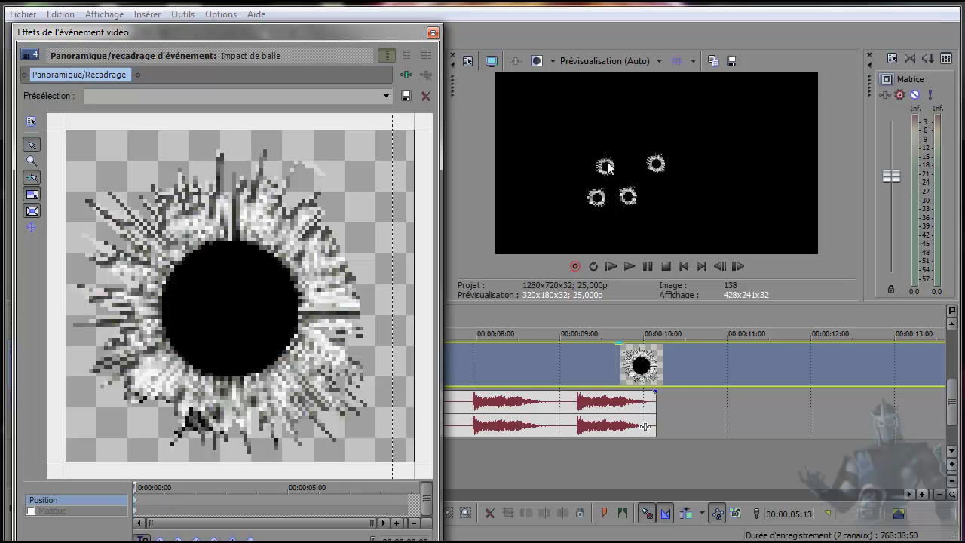
pyautogui.click(432, 34)
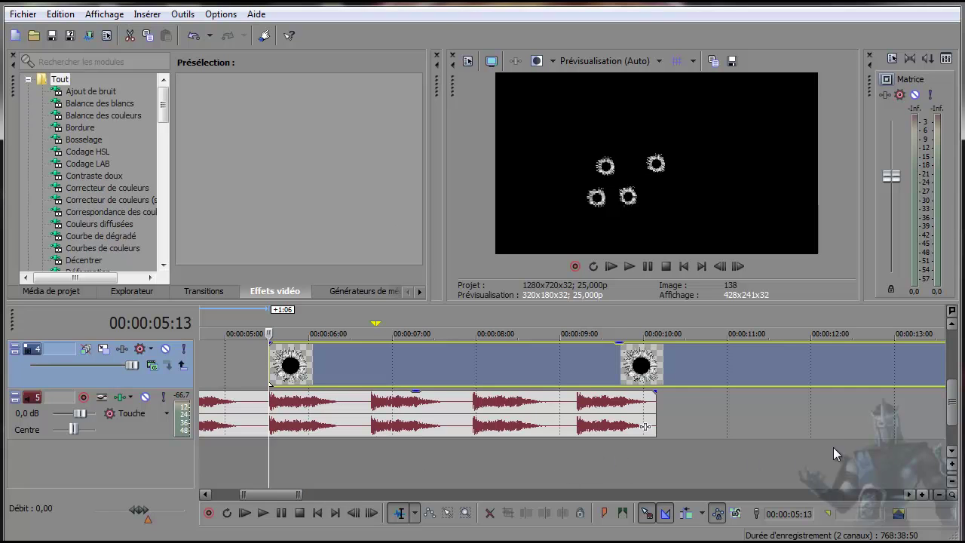
# Step: Enlarge the timeline area until all four video tracks and the audio track fit in view
pyautogui.moveTo(686, 302); pyautogui.dragTo(681, 117)
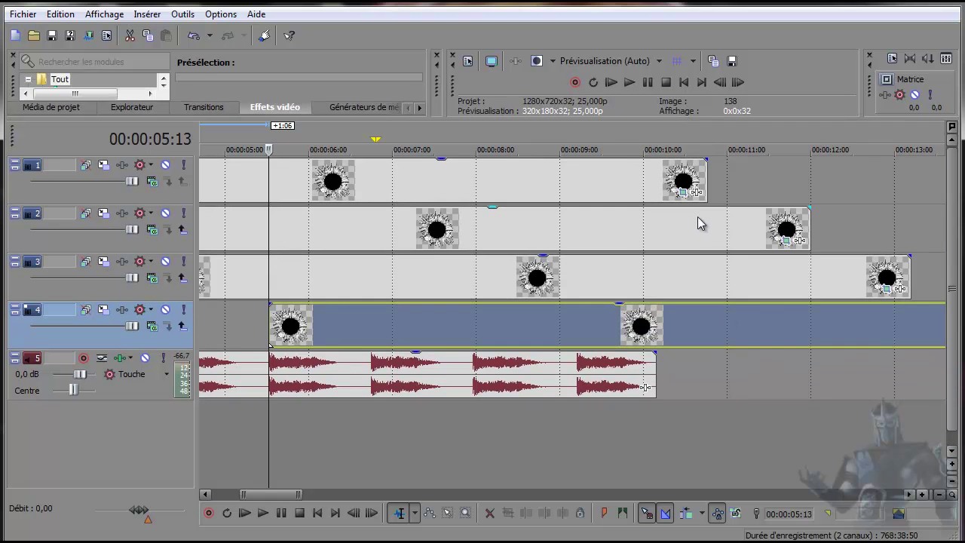
# Step: Trim the ends of the bullet-hole clips on tracks 2, 3 and 4 to match the end of the track 1 clip
pyautogui.click(808, 232)
pyautogui.moveTo(808, 232); pyautogui.dragTo(707, 232)
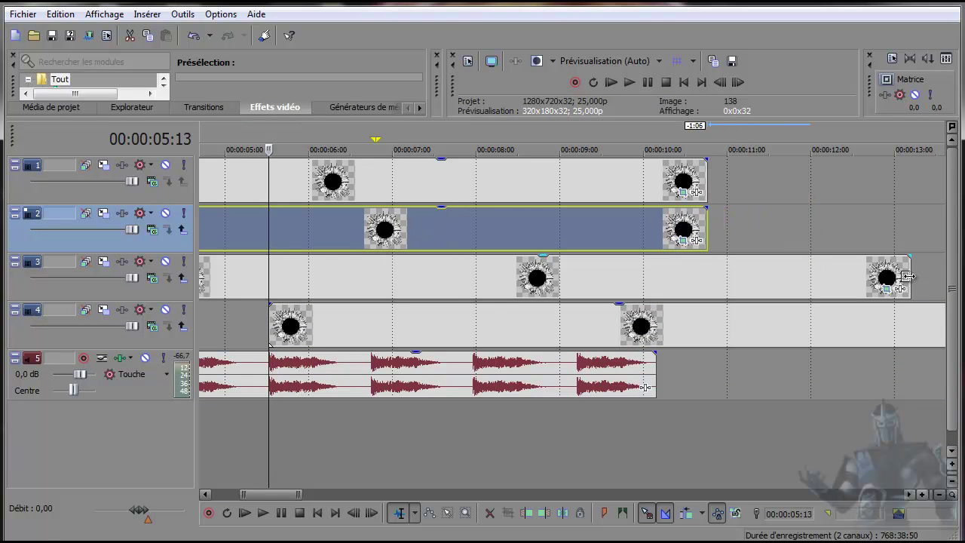
pyautogui.moveTo(908, 282); pyautogui.dragTo(707, 275)
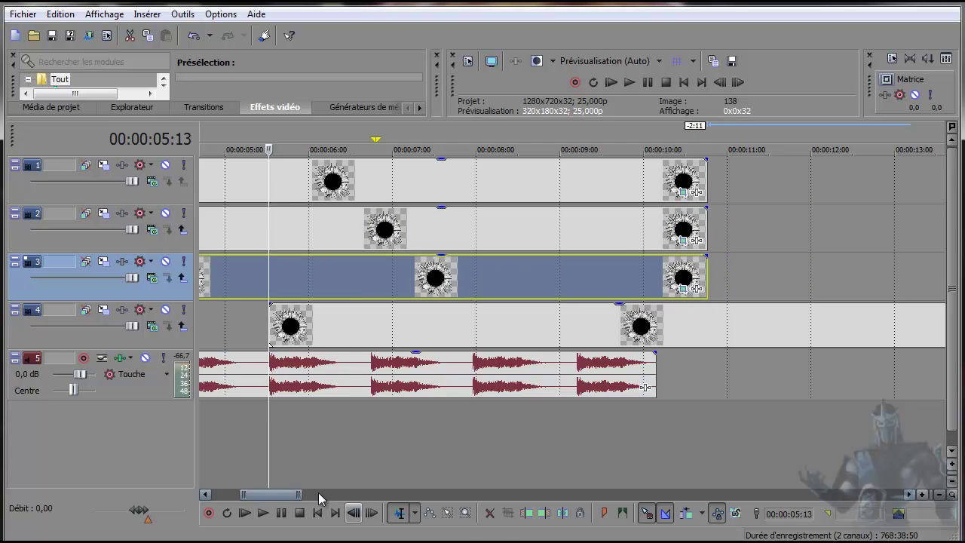
pyautogui.moveTo(290, 493); pyautogui.dragTo(301, 495)
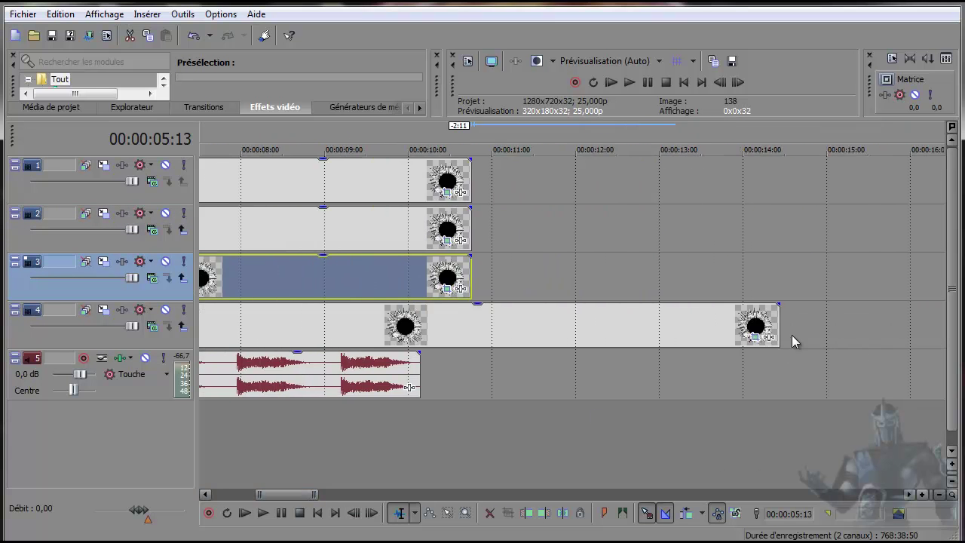
pyautogui.moveTo(779, 324); pyautogui.dragTo(477, 325)
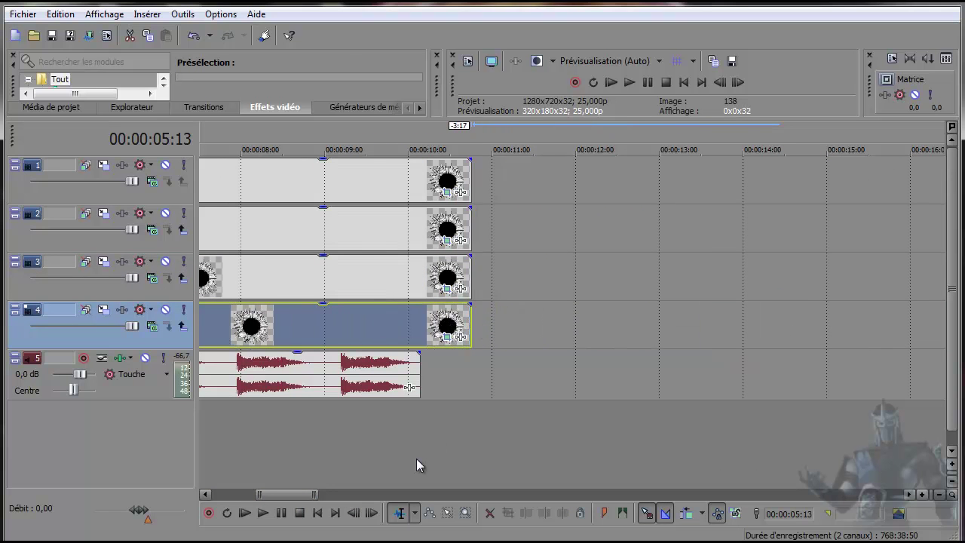
pyautogui.scroll(-3, 416, 458)
pyautogui.scroll(2, 528, 450)
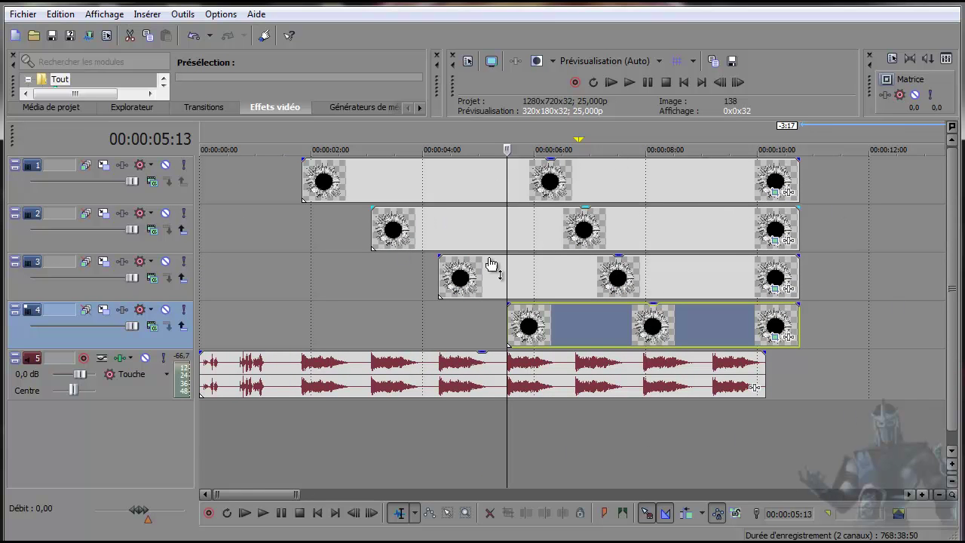
# Step: Shrink the timeline area to bring back the video preview, and duplicate video track 4 for a fifth bullet hole
pyautogui.moveTo(709, 119); pyautogui.dragTo(688, 306)
pyautogui.moveTo(953, 377); pyautogui.dragTo(950, 430)
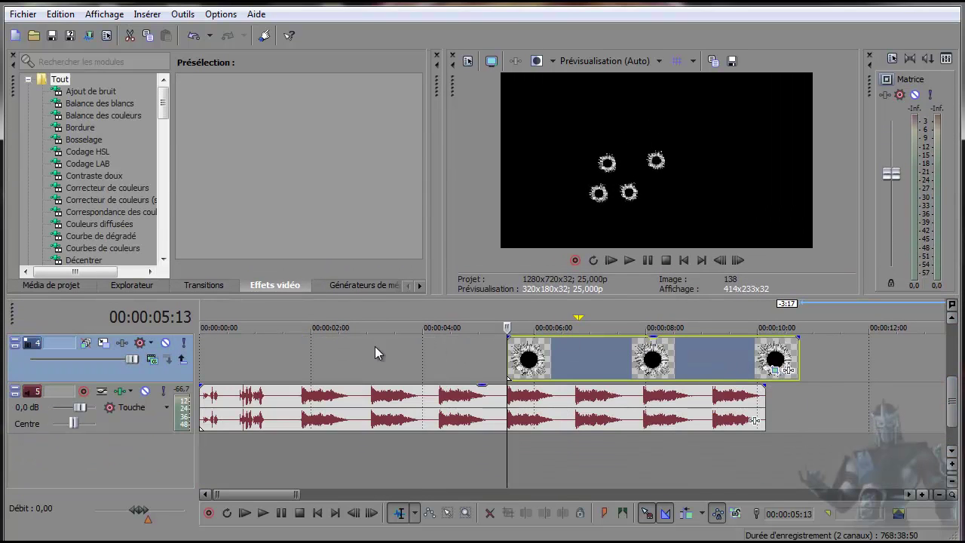
pyautogui.rightClick(128, 371)
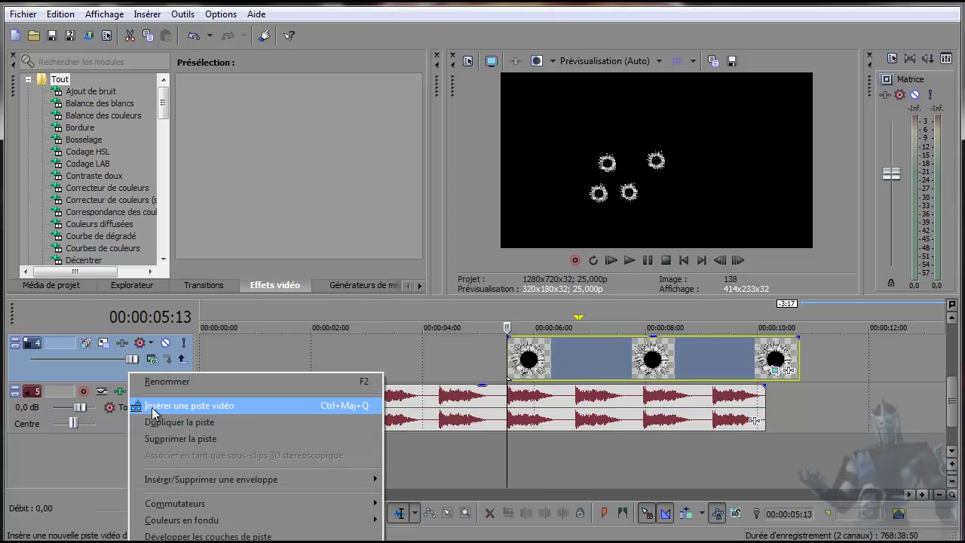
pyautogui.click(162, 427)
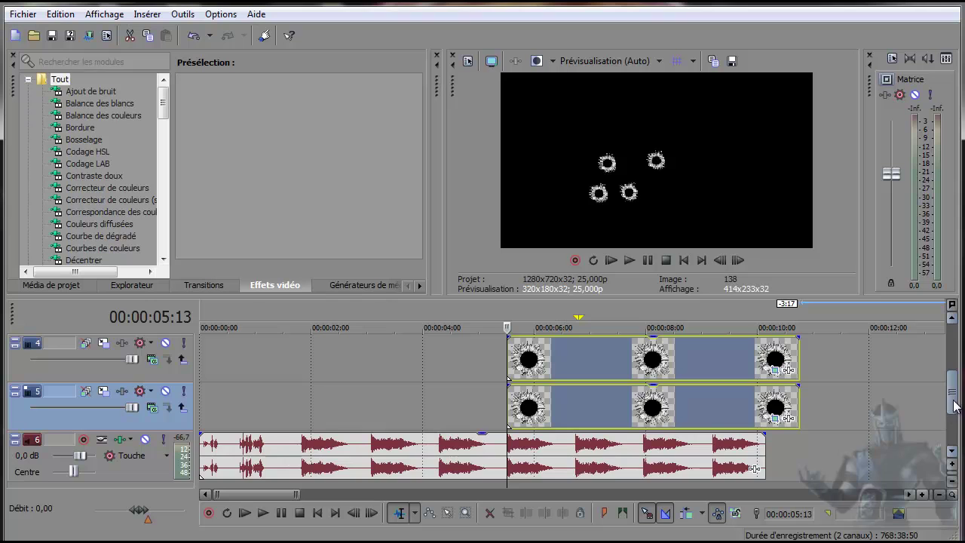
# Step: Move the track 5 bullet-hole clip to start at the fifth gunshot, at 00:00:06:18
pyautogui.moveTo(953, 405); pyautogui.dragTo(952, 421)
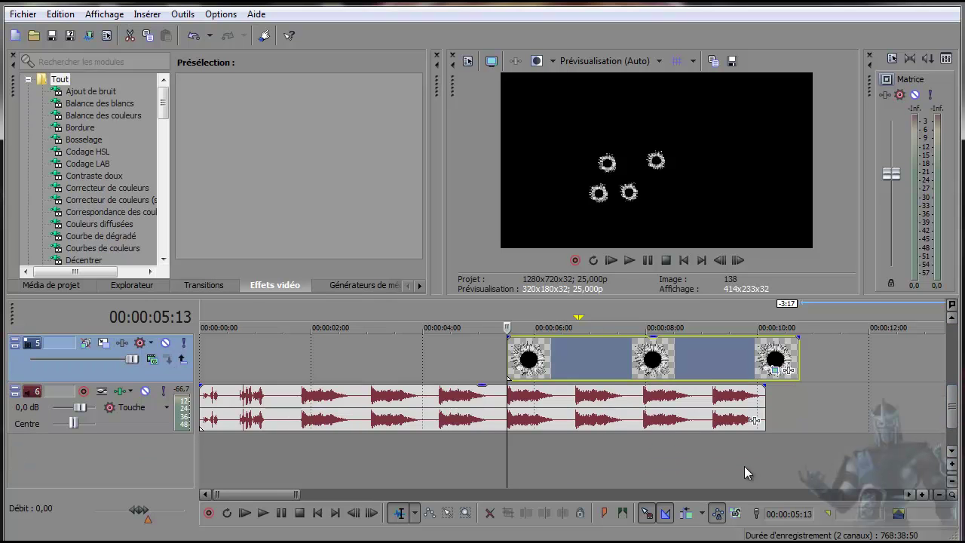
pyautogui.scroll(1, 744, 466)
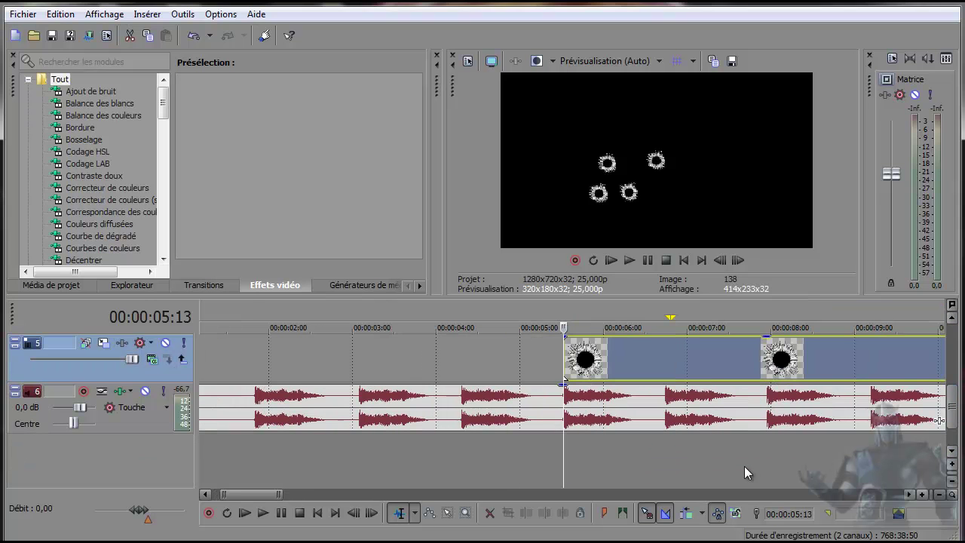
pyautogui.click(664, 434)
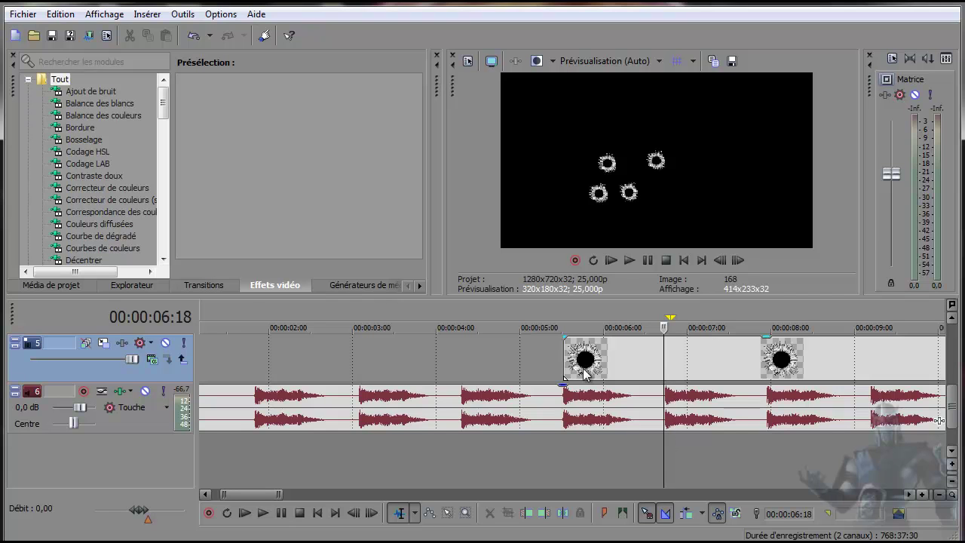
pyautogui.moveTo(612, 378); pyautogui.dragTo(699, 381)
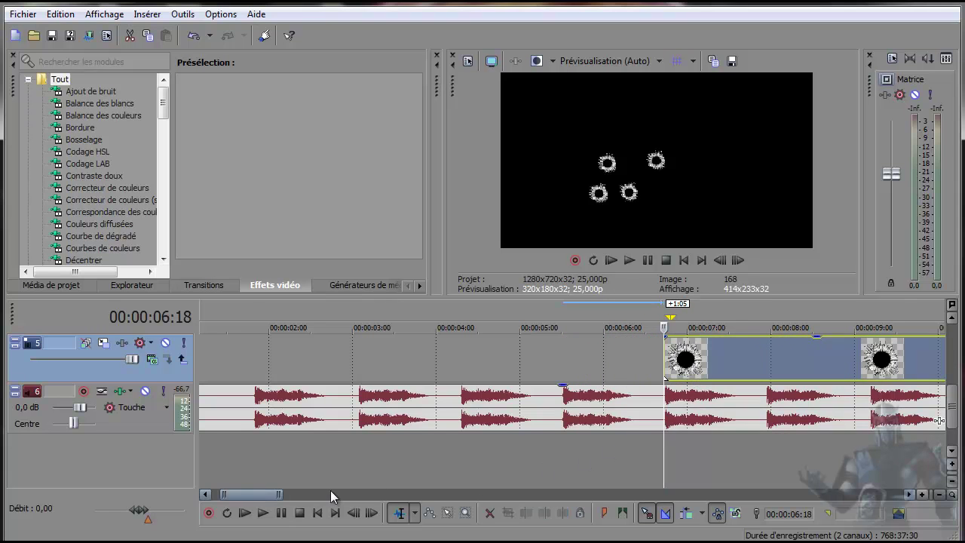
# Step: Reposition the track 5 bullet hole with Pan/Crop between the two upper holes, slightly lower than them
pyautogui.moveTo(273, 502); pyautogui.dragTo(295, 501)
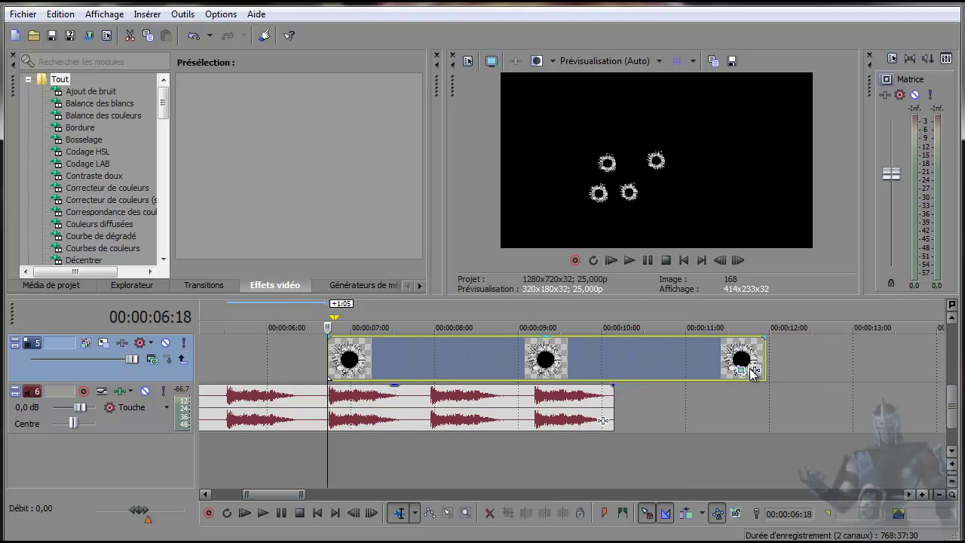
pyautogui.click(751, 369)
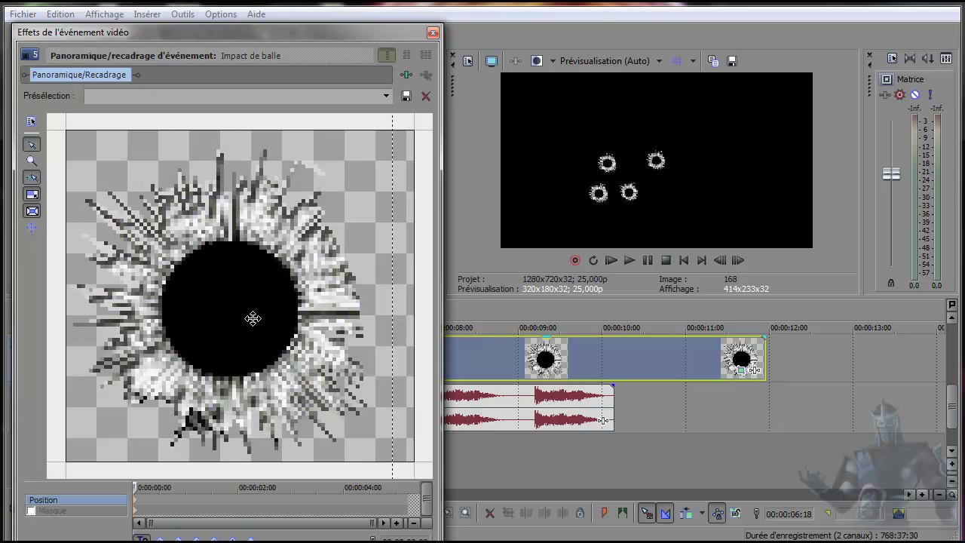
pyautogui.moveTo(199, 364); pyautogui.dragTo(171, 414)
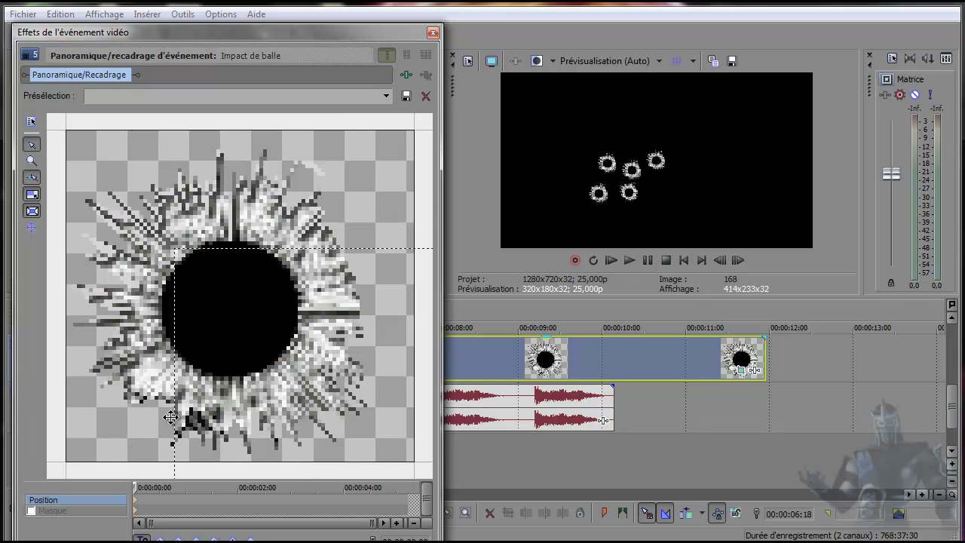
pyautogui.click(433, 33)
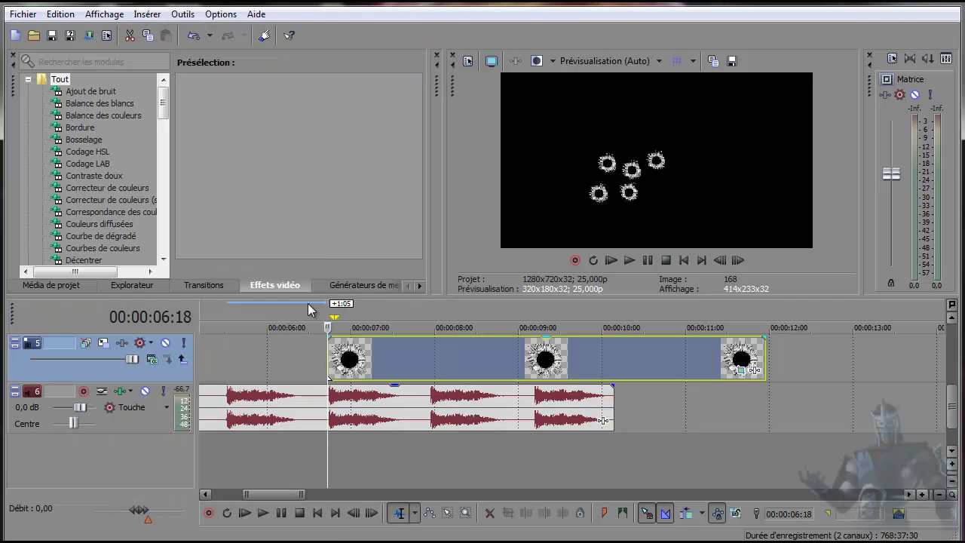
pyautogui.rightClick(153, 377)
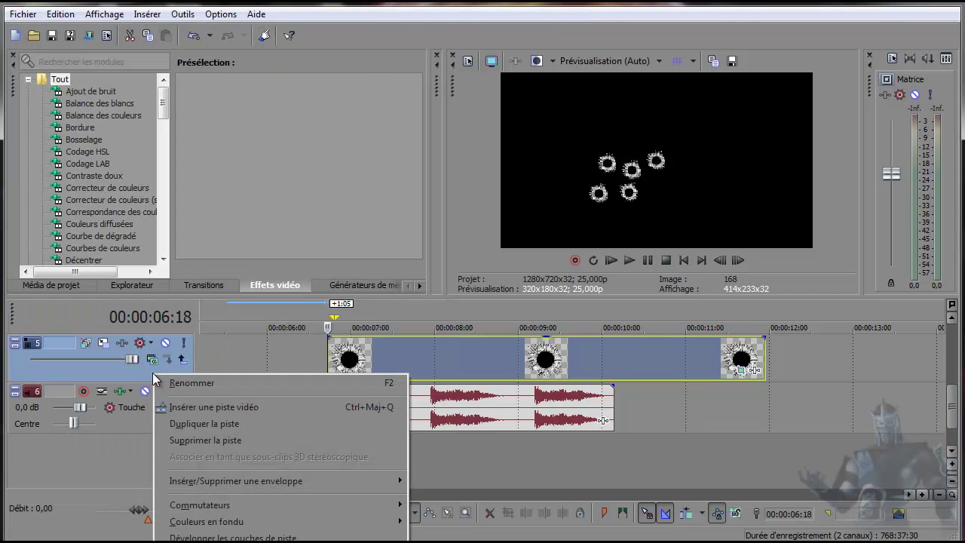
pyautogui.click(195, 445)
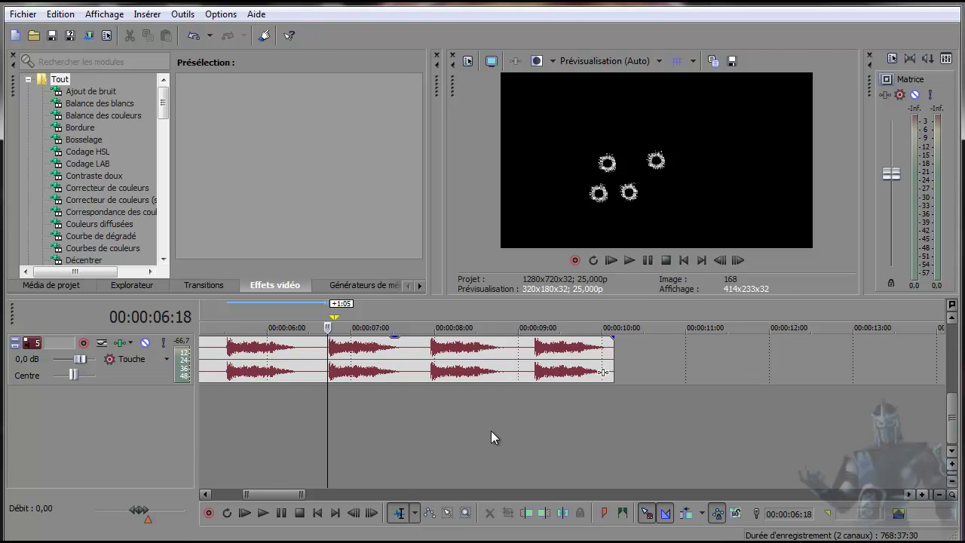
pyautogui.click(953, 321)
pyautogui.moveTo(951, 379)
pyautogui.mouseDown()
pyautogui.moveTo(953, 436)
pyautogui.moveTo(955, 368)
pyautogui.moveTo(955, 387)
pyautogui.mouseUp()
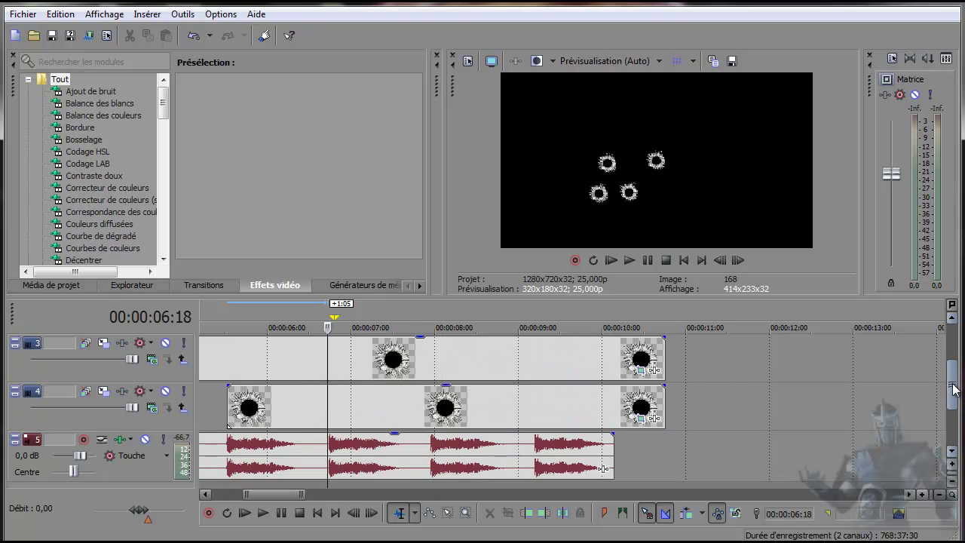
pyautogui.click(60, 13)
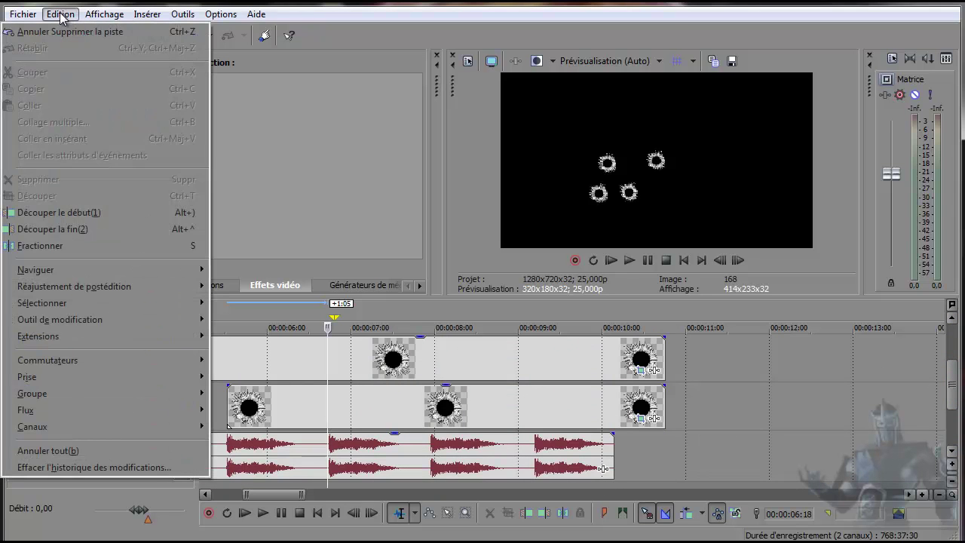
pyautogui.click(51, 31)
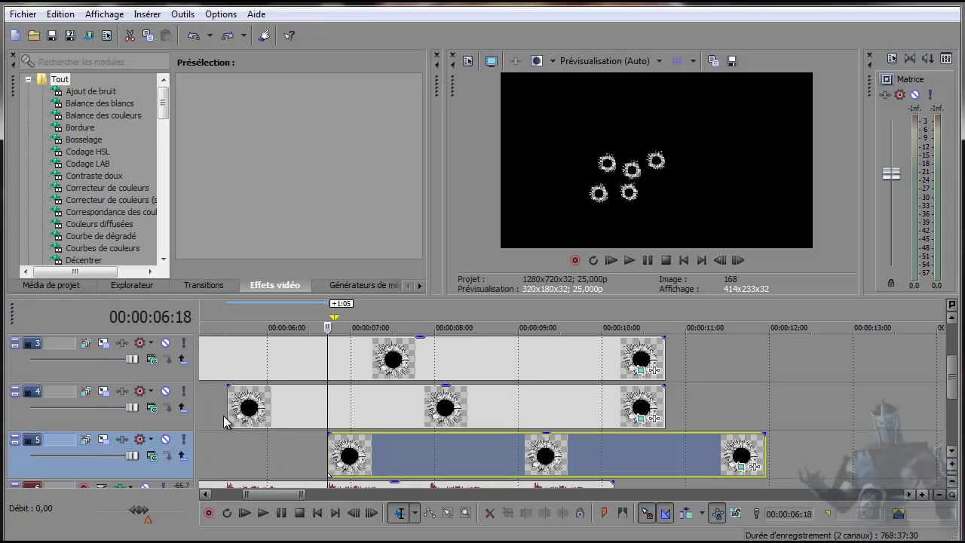
# Step: Duplicate video track 5 to get a sixth bullet-hole track
pyautogui.scroll(-2, 213, 427)
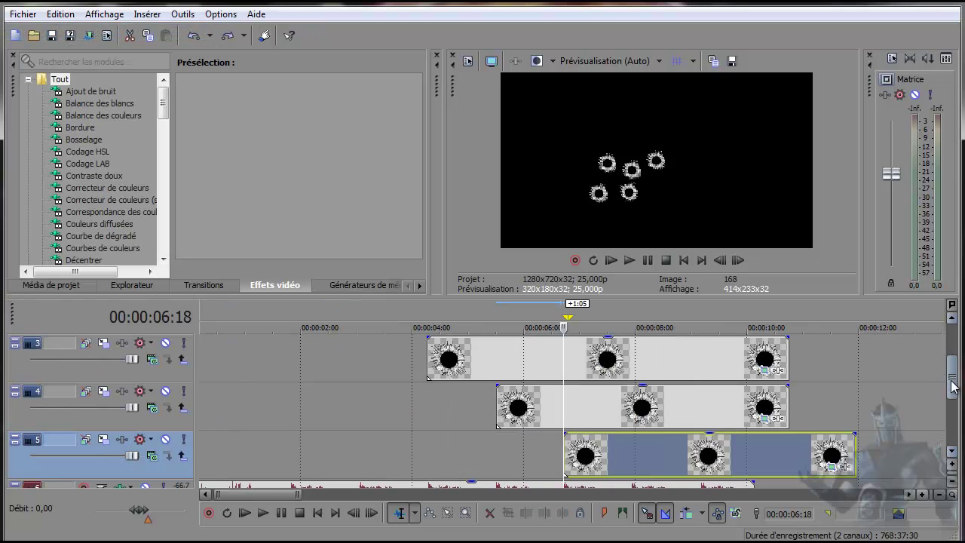
pyautogui.moveTo(951, 392); pyautogui.dragTo(951, 409)
pyautogui.rightClick(160, 422)
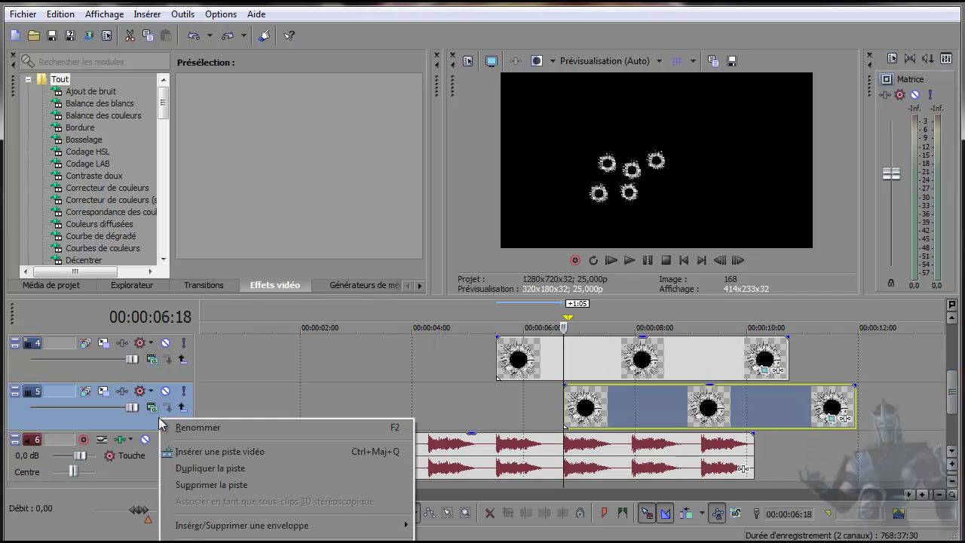
pyautogui.click(190, 470)
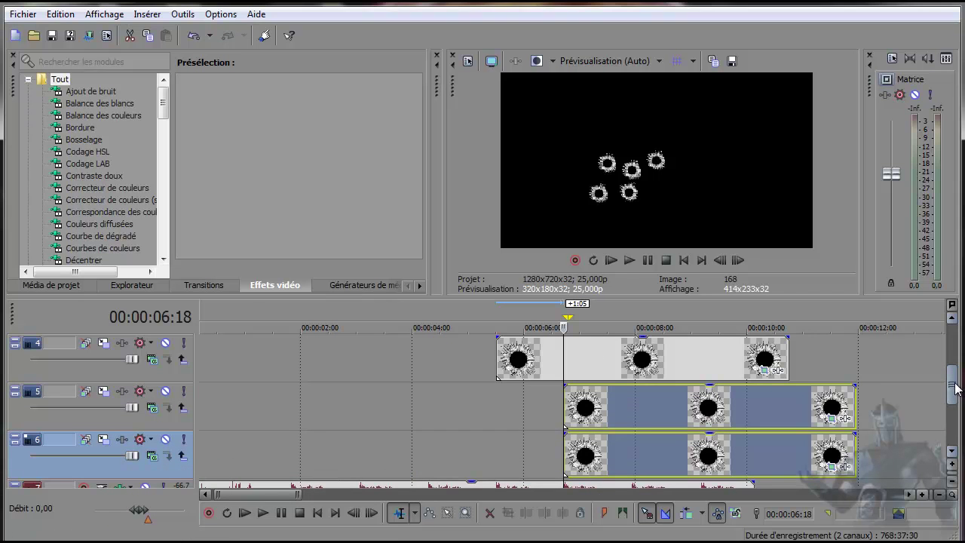
# Step: Move the track 6 bullet-hole clip to start at the sixth gunshot, at 00:00:07:23
pyautogui.scroll(-2, 954, 400)
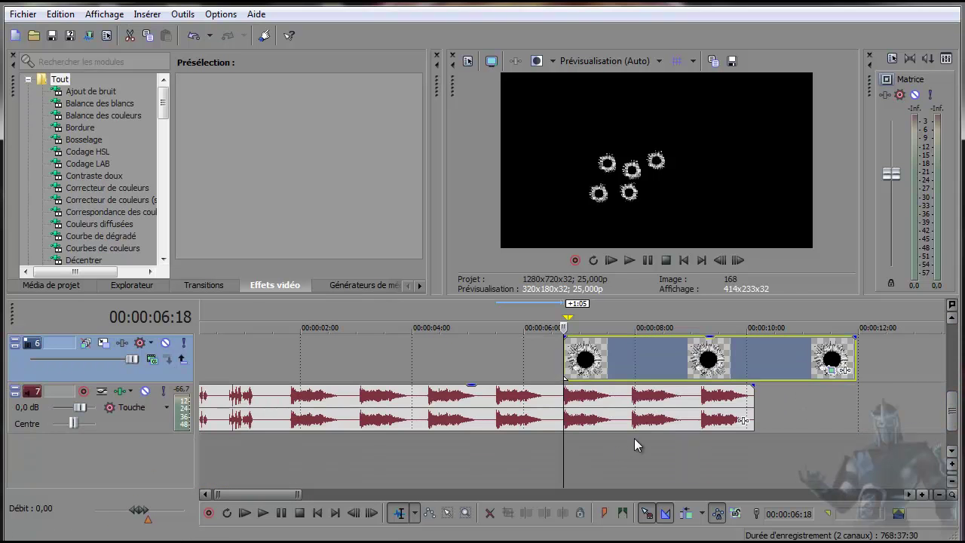
pyautogui.click(631, 441)
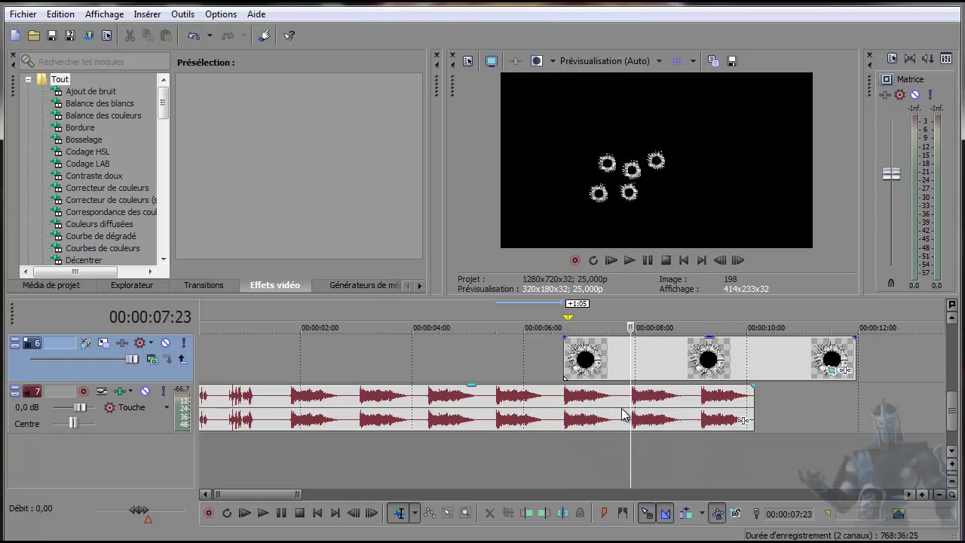
pyautogui.moveTo(607, 377); pyautogui.dragTo(673, 379)
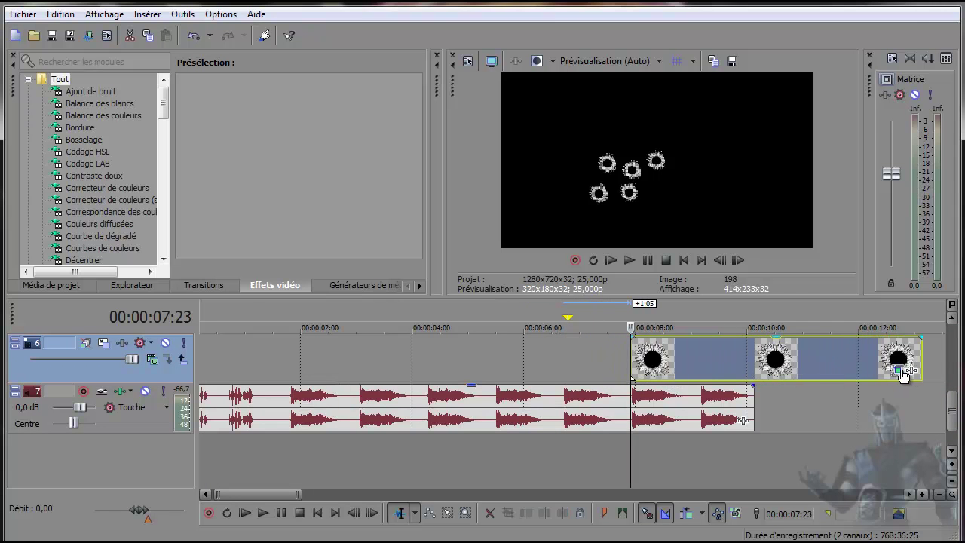
# Step: Reposition the track 6 bullet hole with Pan/Crop directly below the upper-right hole, to the right of the two lower holes
pyautogui.click(897, 370)
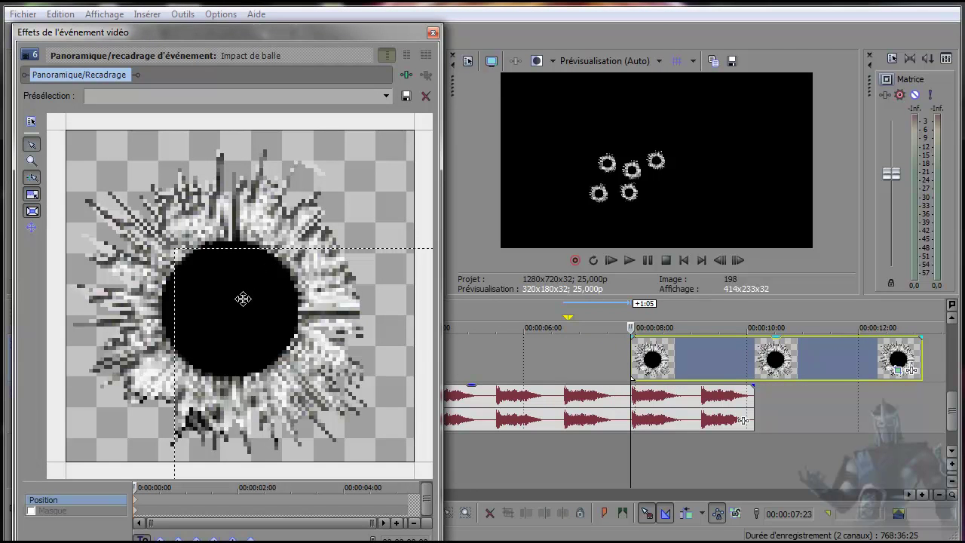
pyautogui.moveTo(218, 340); pyautogui.dragTo(191, 434)
pyautogui.moveTo(342, 275); pyautogui.dragTo(125, 40)
pyautogui.moveTo(257, 193); pyautogui.dragTo(108, 111)
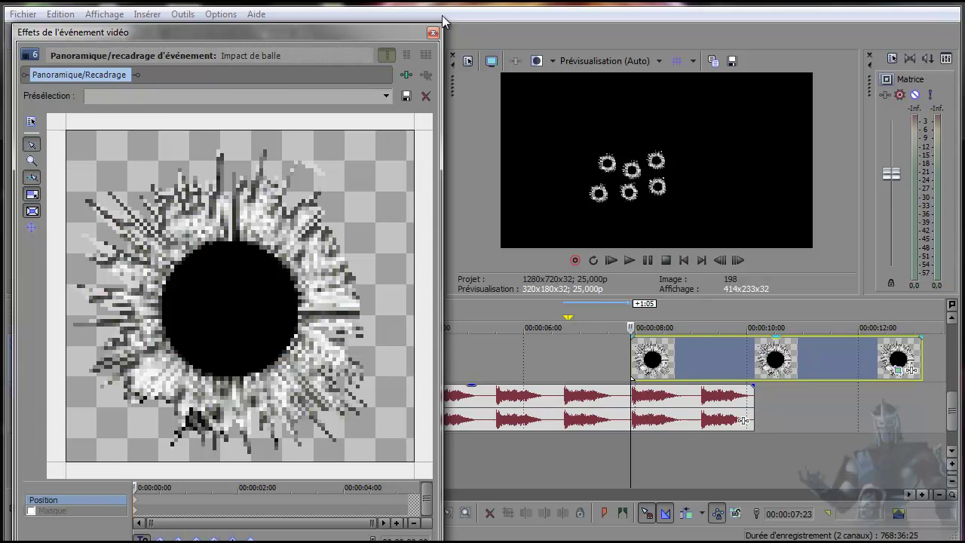
pyautogui.click(432, 34)
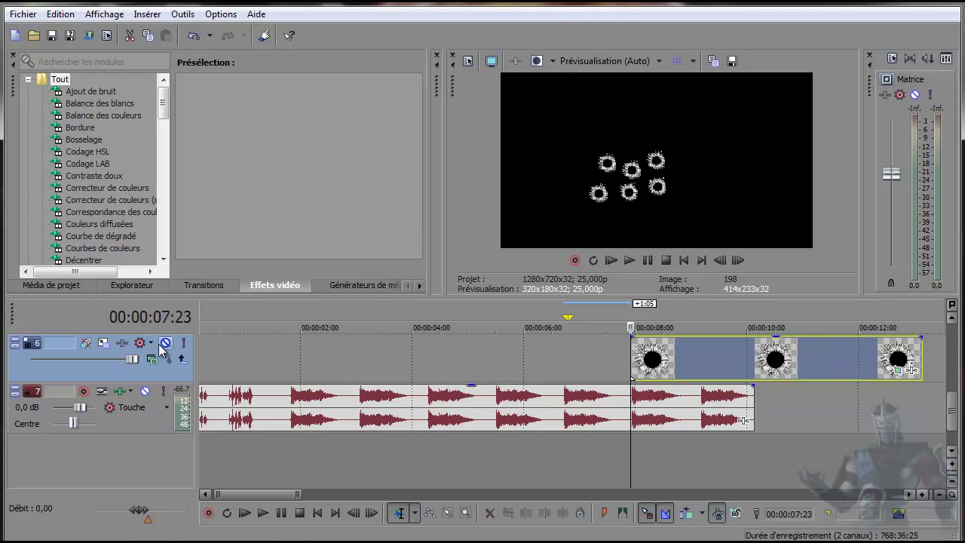
# Step: Duplicate video track 6 and move the new track 7 clip to start at the seventh gunshot, at 00:00:09:04
pyautogui.rightClick(158, 369)
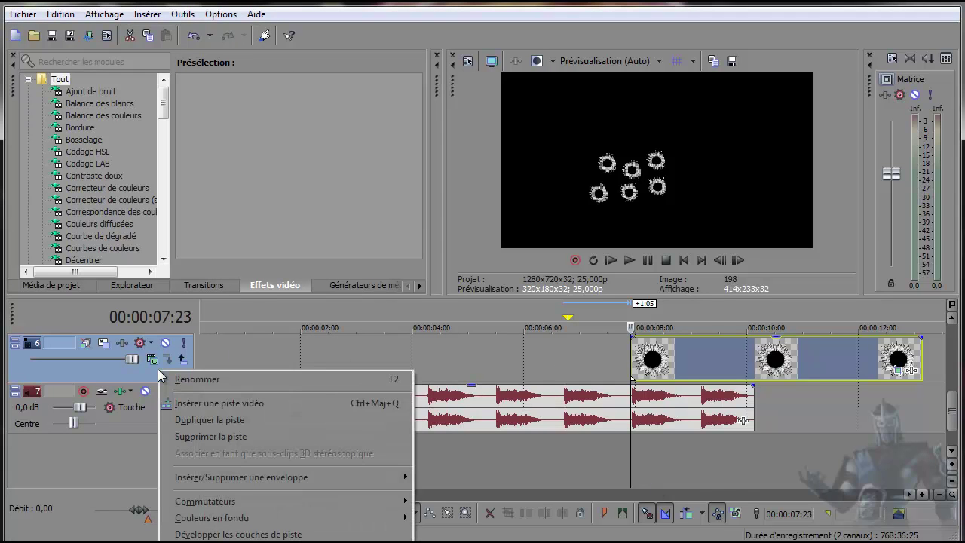
pyautogui.click(204, 422)
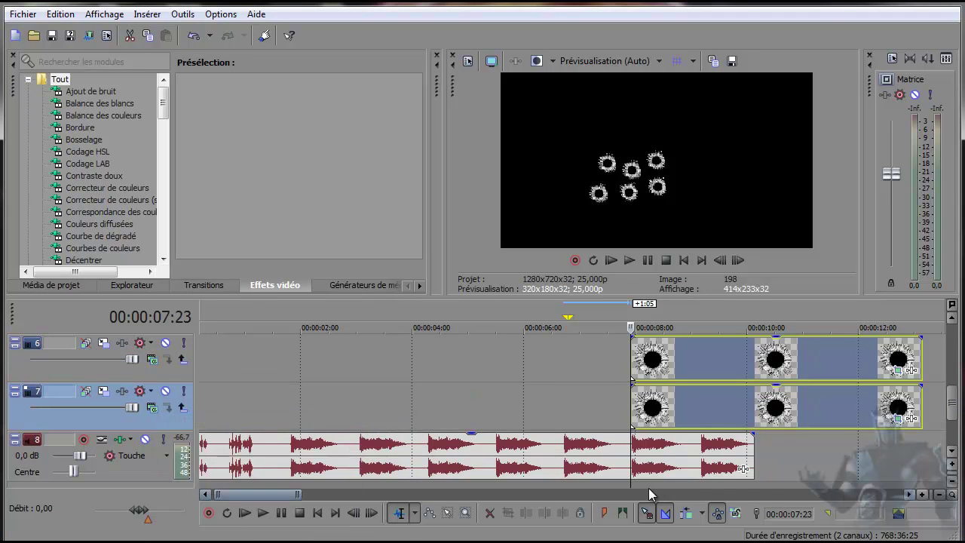
pyautogui.click(951, 451)
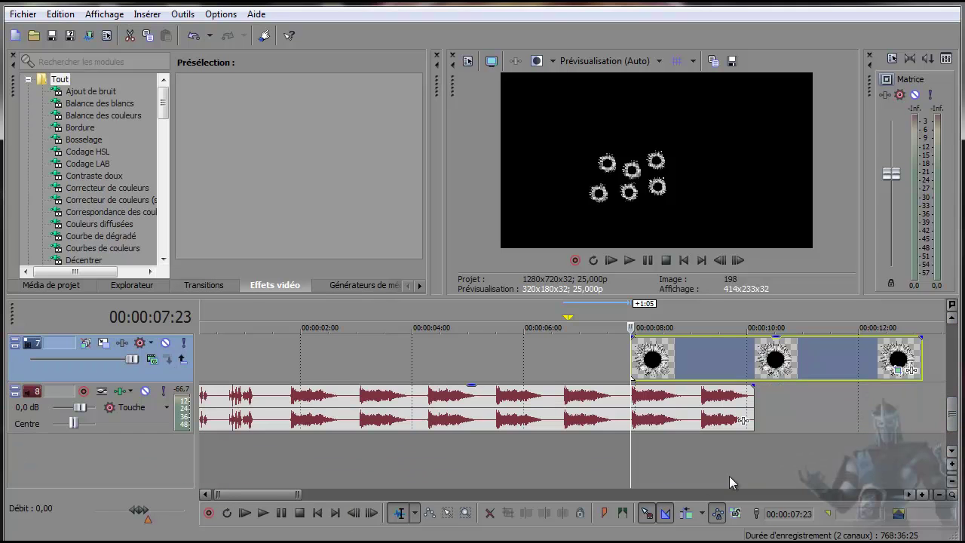
pyautogui.click(700, 439)
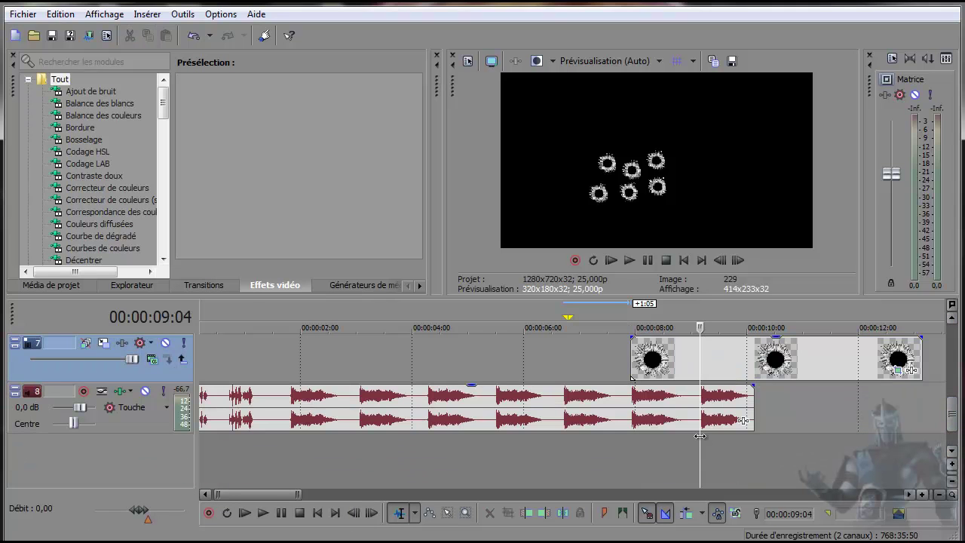
pyautogui.moveTo(669, 379); pyautogui.dragTo(741, 373)
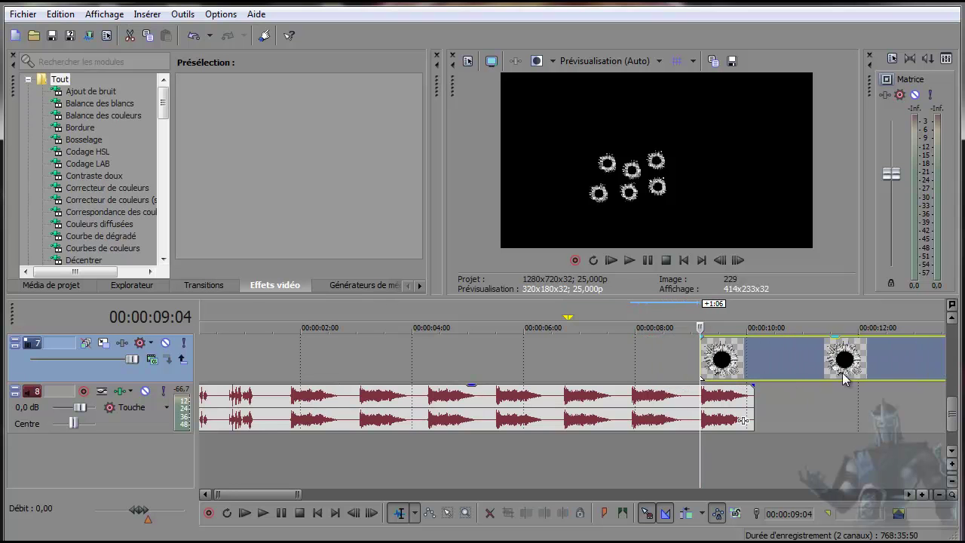
# Step: Reposition the track 7 bullet hole with Pan/Crop to the right of the other six, midway between the two rightmost holes in height
pyautogui.scroll(-5, 309, 494)
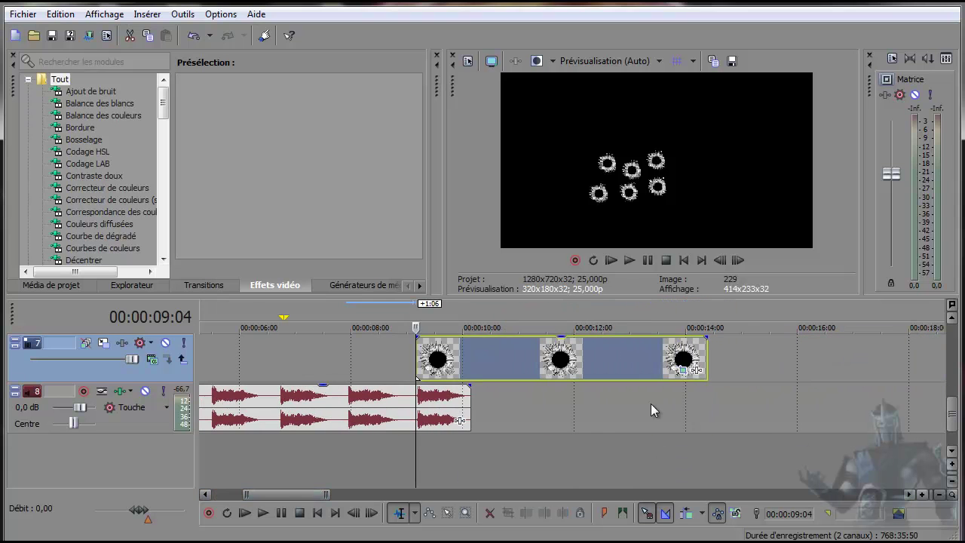
pyautogui.click(689, 374)
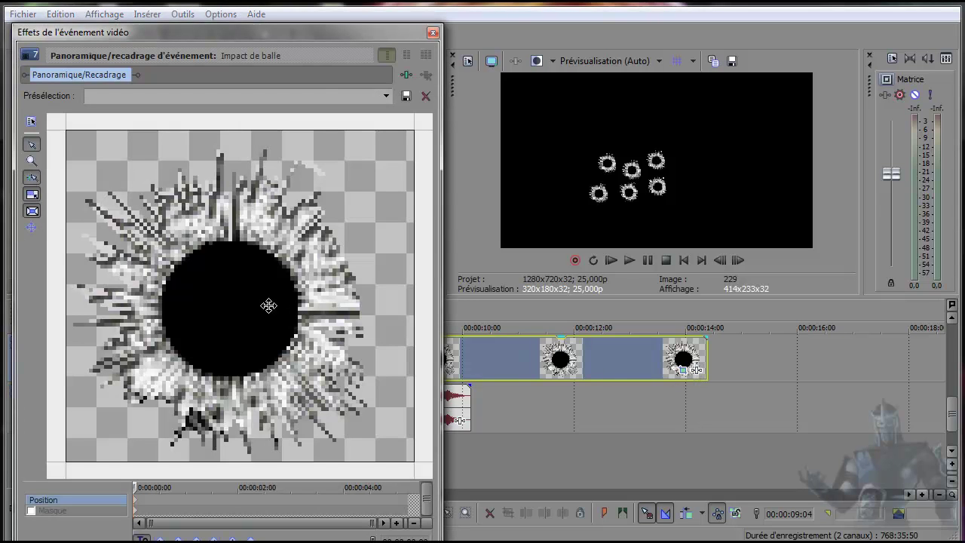
pyautogui.moveTo(257, 307); pyautogui.dragTo(131, 388)
pyautogui.moveTo(301, 266); pyautogui.dragTo(129, 368)
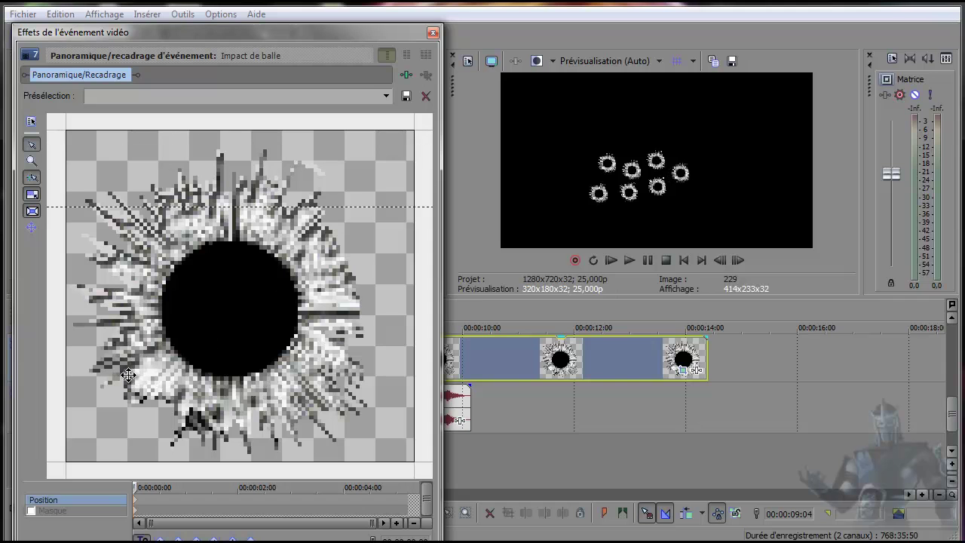
pyautogui.click(432, 32)
# Step: Trim the ends of the bullet-hole clips on tracks 5, 6 and 7 to line up with the clip ends on the tracks above
pyautogui.moveTo(951, 420); pyautogui.dragTo(962, 375)
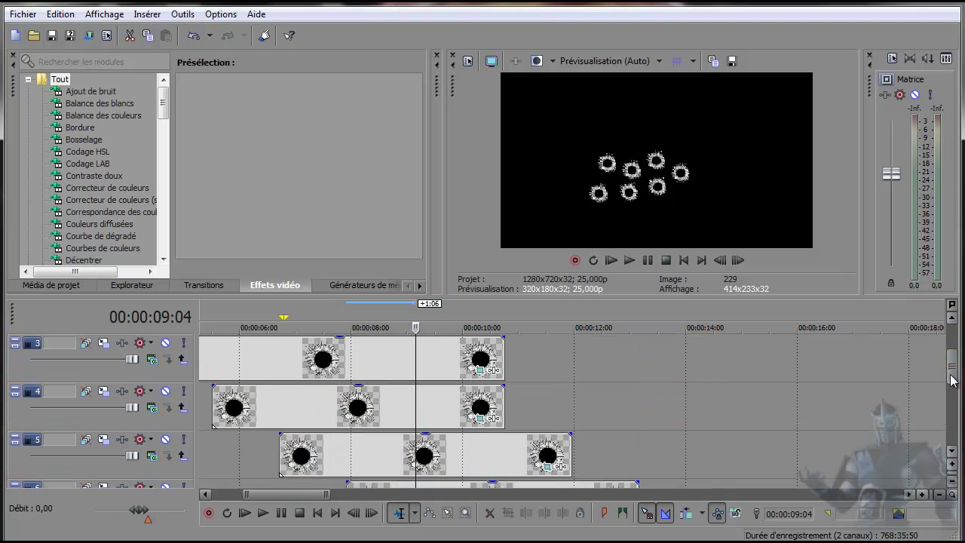
pyautogui.moveTo(661, 297); pyautogui.dragTo(660, 79)
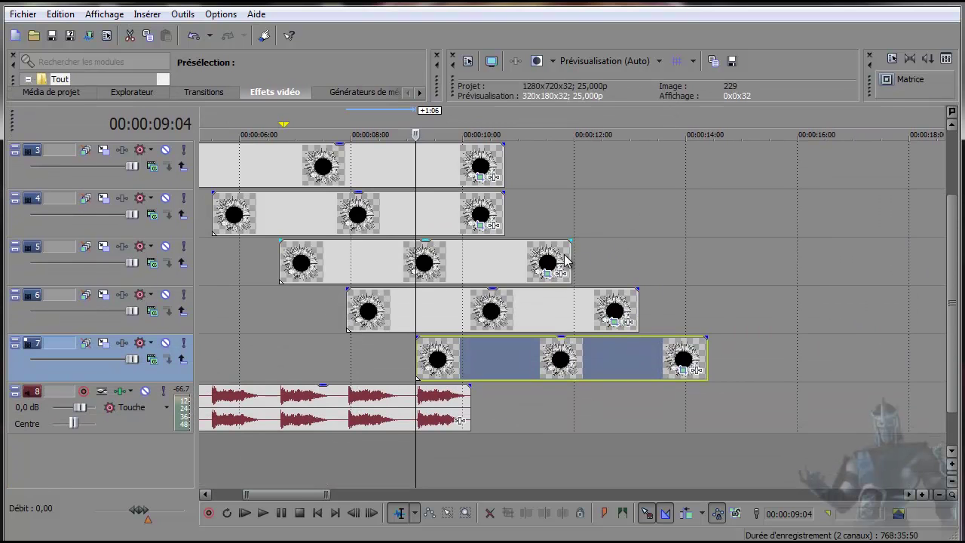
pyautogui.moveTo(569, 255); pyautogui.dragTo(513, 253)
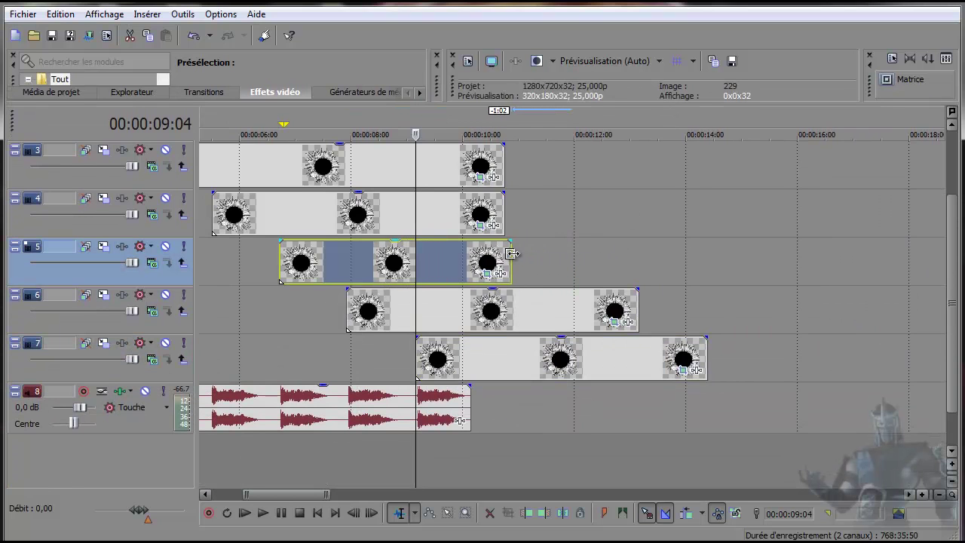
pyautogui.moveTo(637, 302); pyautogui.dragTo(504, 302)
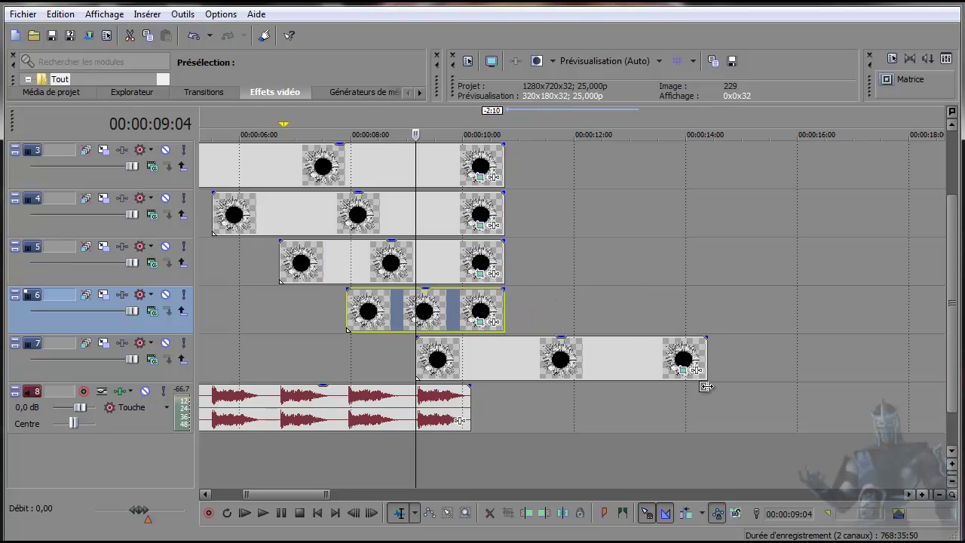
pyautogui.moveTo(705, 370); pyautogui.dragTo(504, 367)
pyautogui.moveTo(951, 302); pyautogui.dragTo(959, 238)
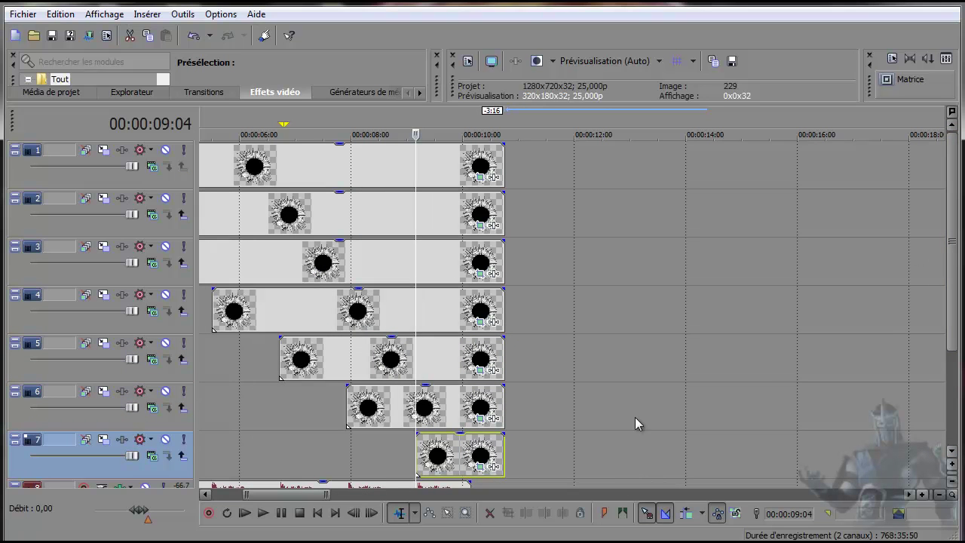
# Step: Play the whole sequence from the start in an enlarged preview, pause past the last clip, and restore the timeline's height
pyautogui.moveTo(251, 495); pyautogui.dragTo(221, 490)
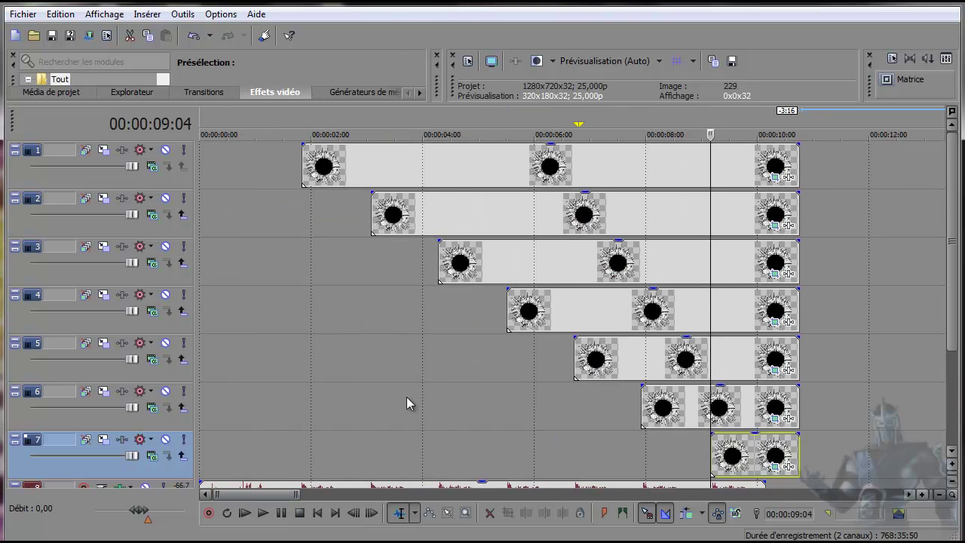
pyautogui.scroll(-5, 406, 397)
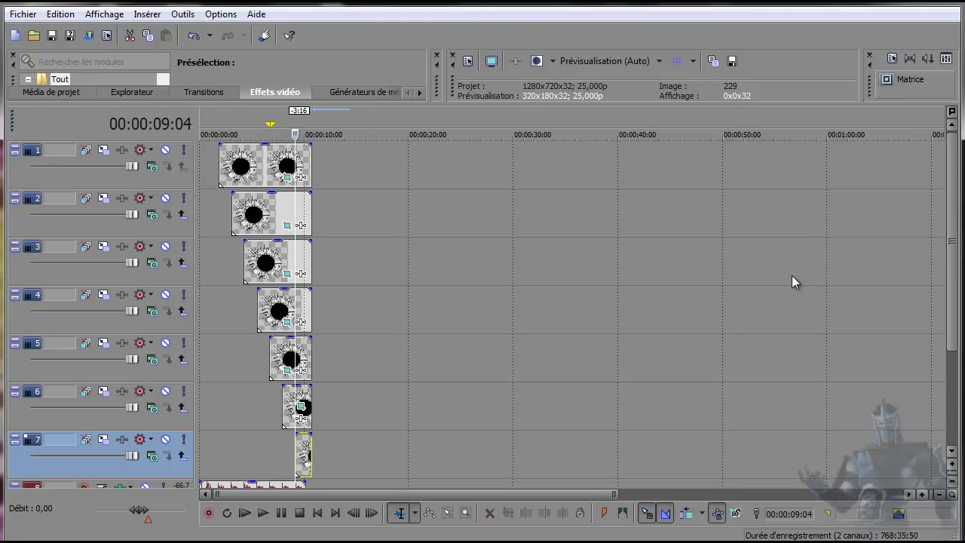
pyautogui.moveTo(708, 103); pyautogui.dragTo(706, 444)
pyautogui.click(684, 398)
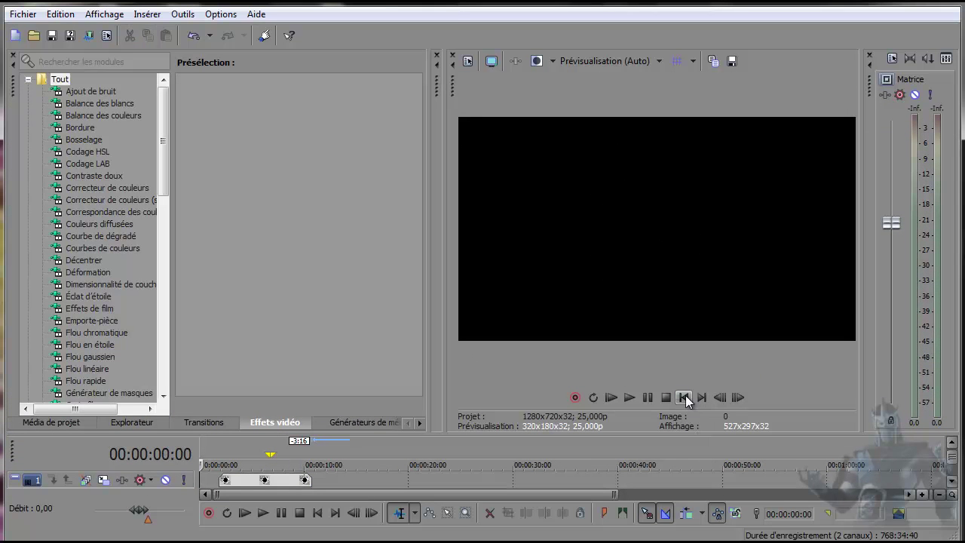
pyautogui.click(628, 398)
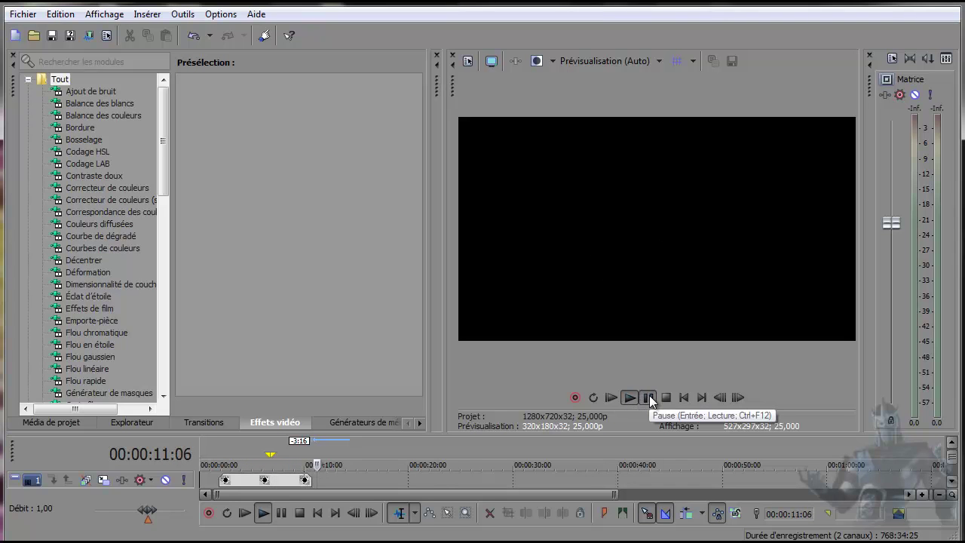
pyautogui.click(649, 395)
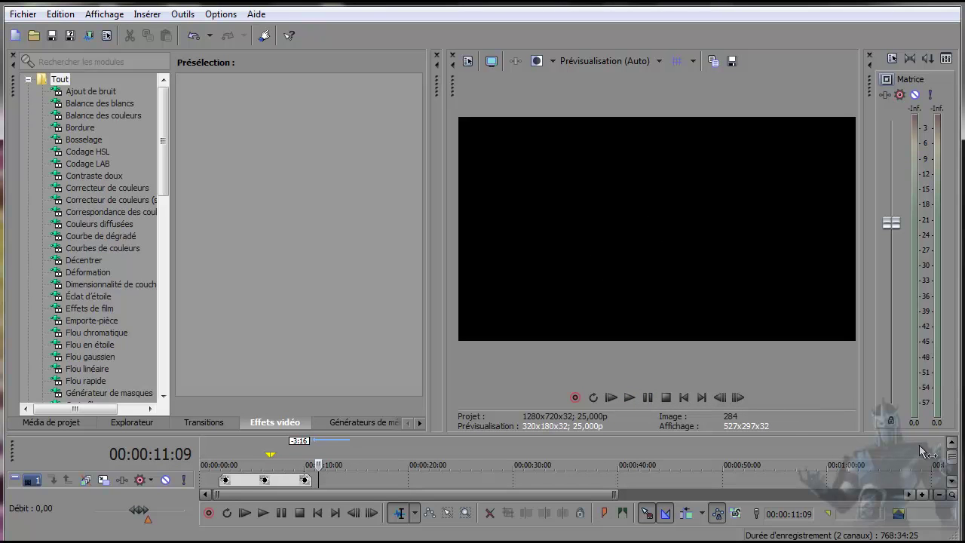
pyautogui.moveTo(783, 433); pyautogui.dragTo(789, 288)
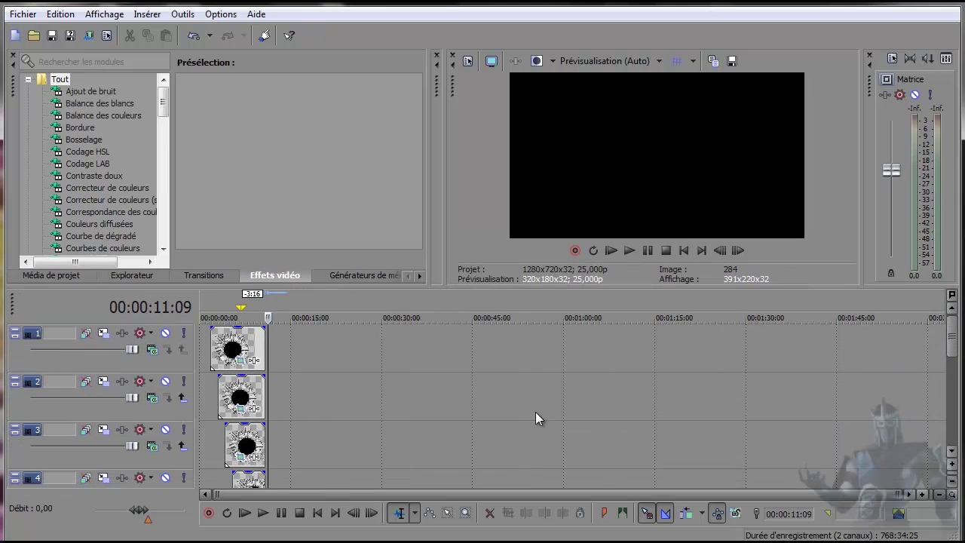
pyautogui.scroll(4, 535, 411)
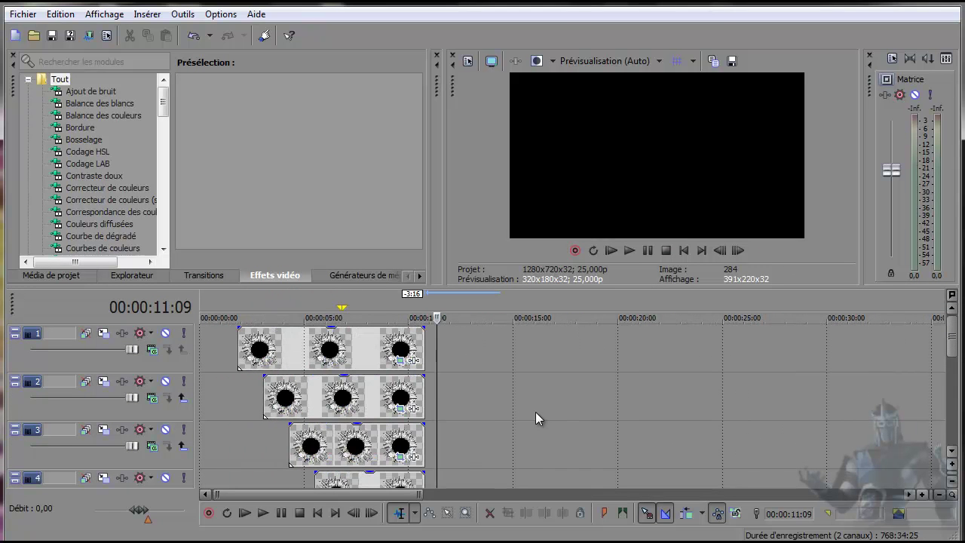
pyautogui.scroll(-2, 535, 411)
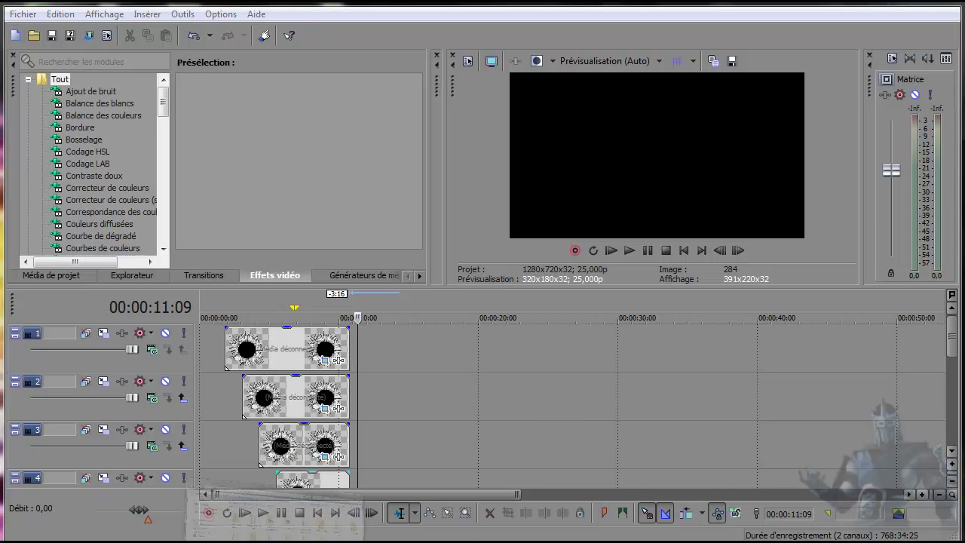
# Step: Switch to Windows Explorer and look through the Documents, Videos, Music and Images libraries for the gunshot sound files
pyautogui.hotkey('alt', 'Tab')
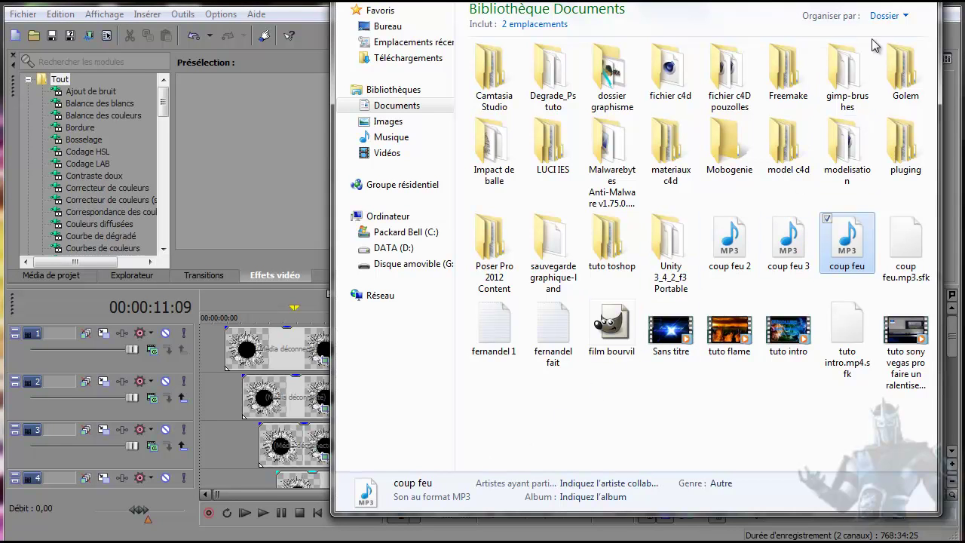
pyautogui.click(395, 107)
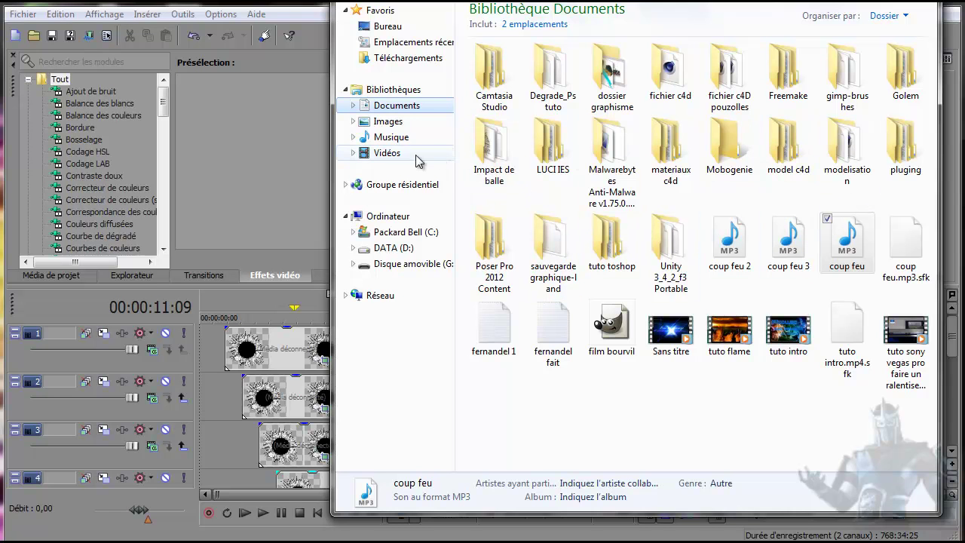
pyautogui.click(392, 154)
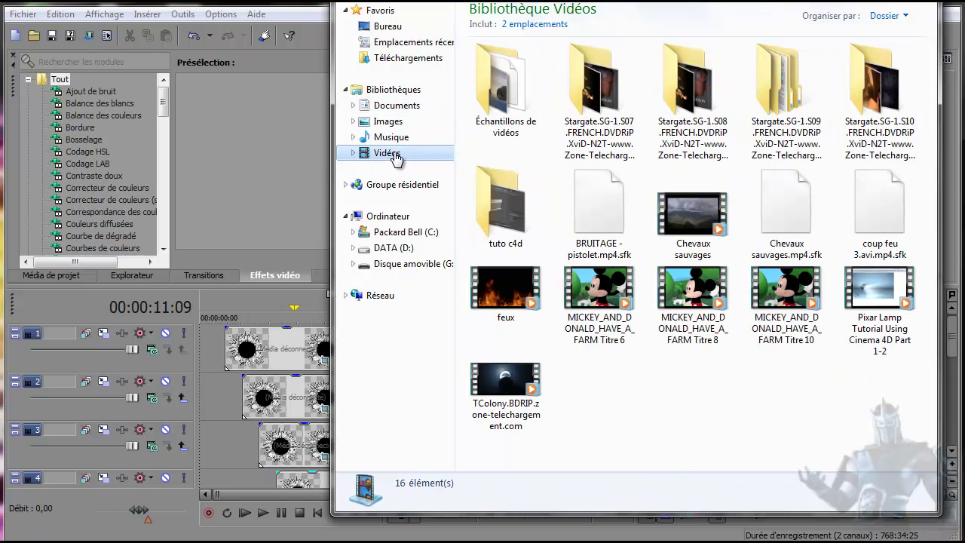
pyautogui.click(393, 139)
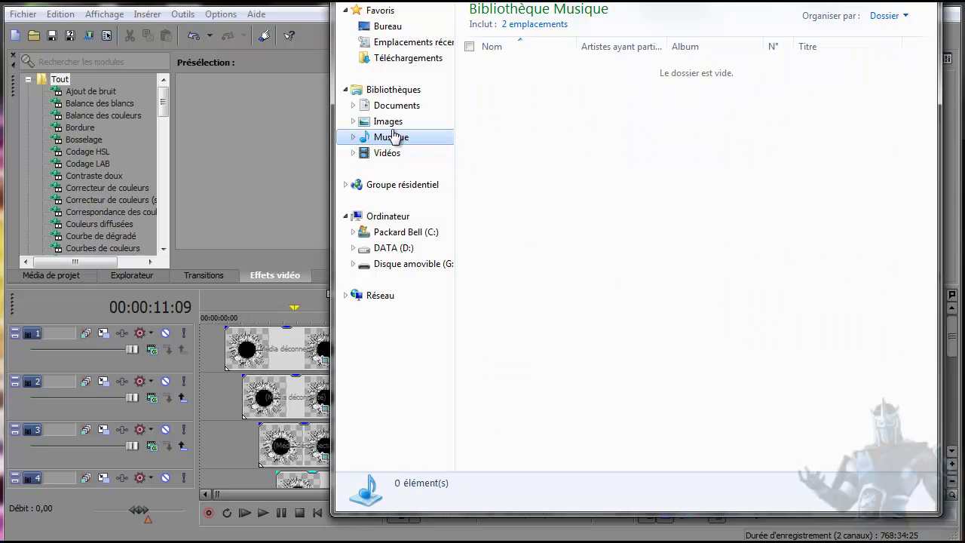
pyautogui.click(390, 123)
pyautogui.click(390, 107)
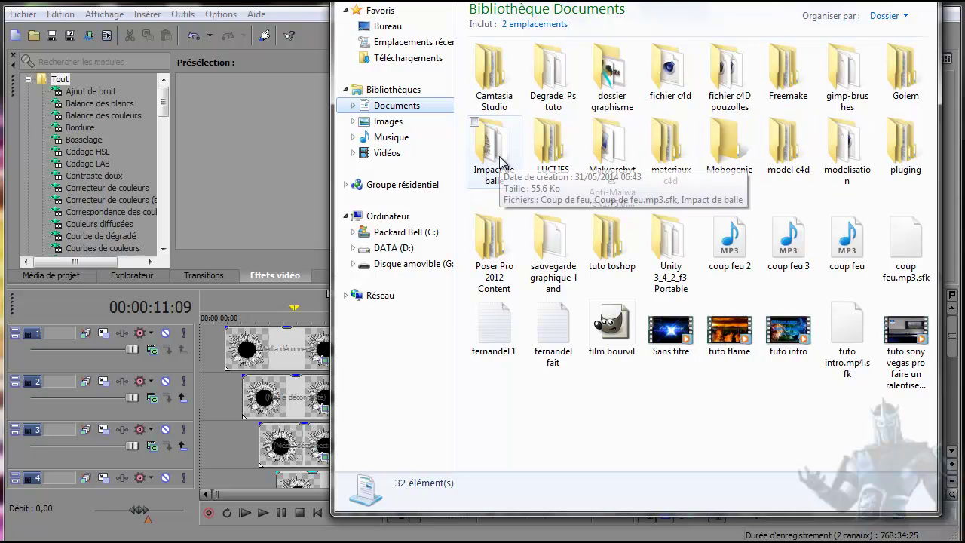
pyautogui.moveTo(724, 291); pyautogui.dragTo(860, 251)
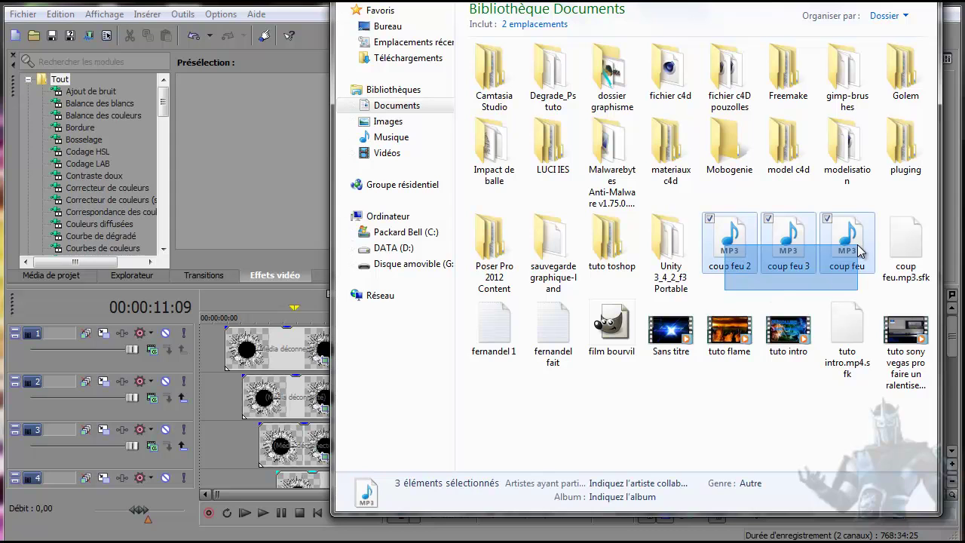
# Step: Rename the MP3 file in the Impact de balle folder as "Coup de feu 4"
pyautogui.doubleClick(495, 155)
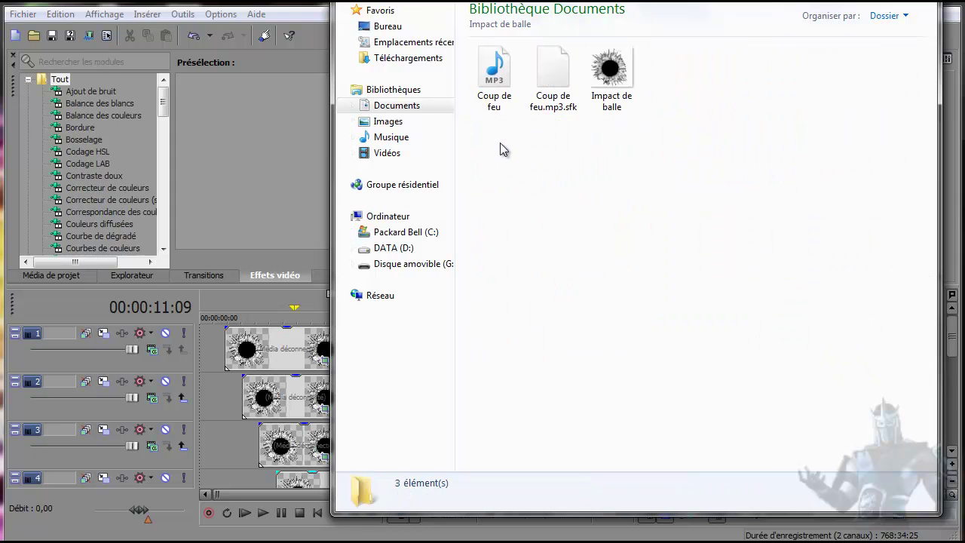
pyautogui.click(495, 108)
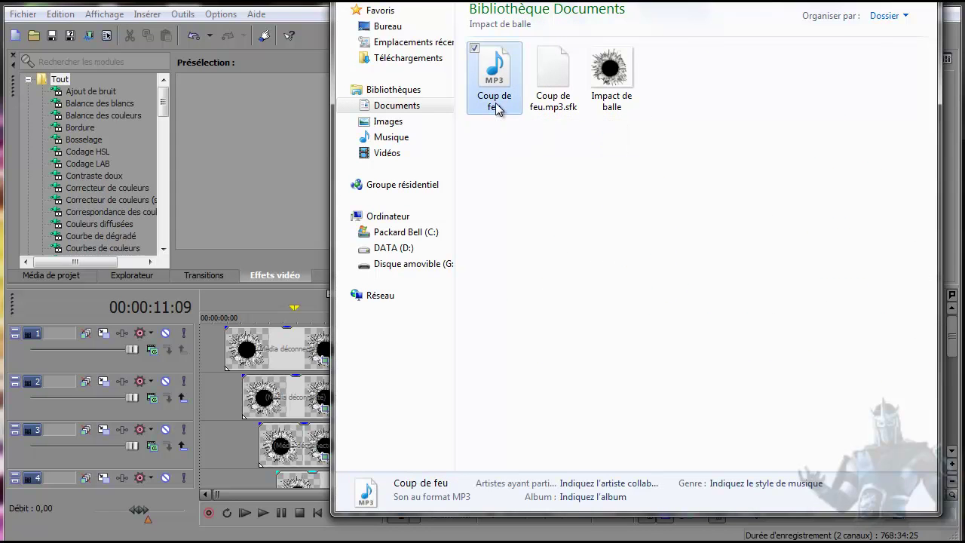
pyautogui.click(506, 110)
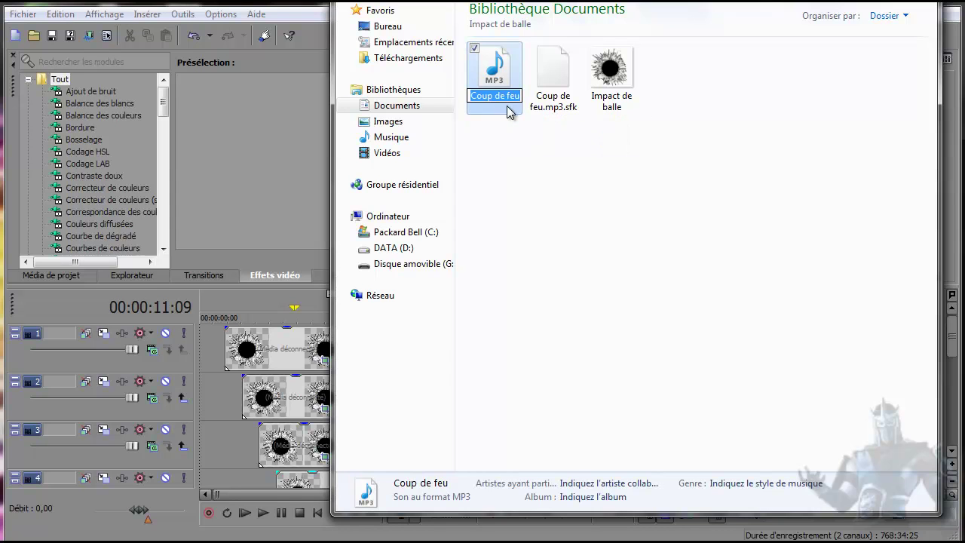
pyautogui.press('End')
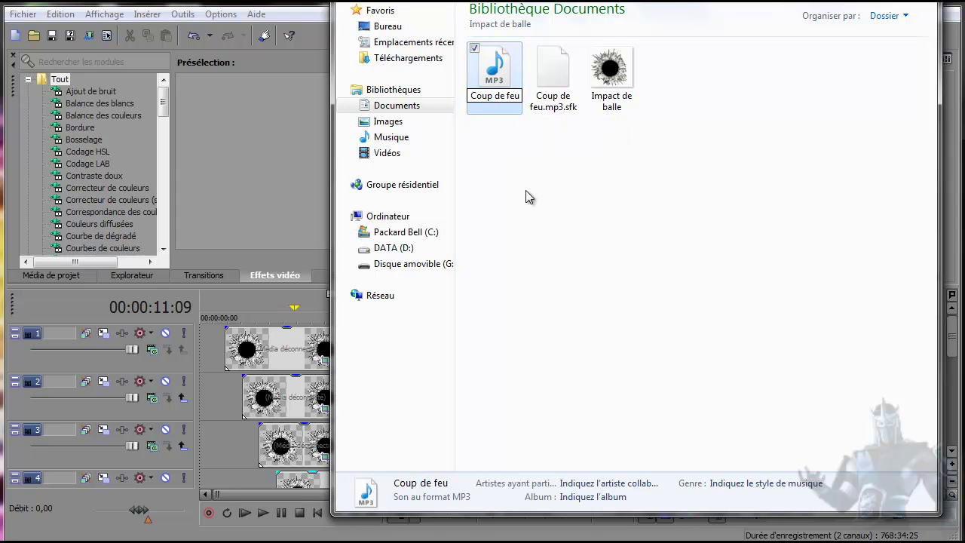
pyautogui.write('4')
pyautogui.press('Return')
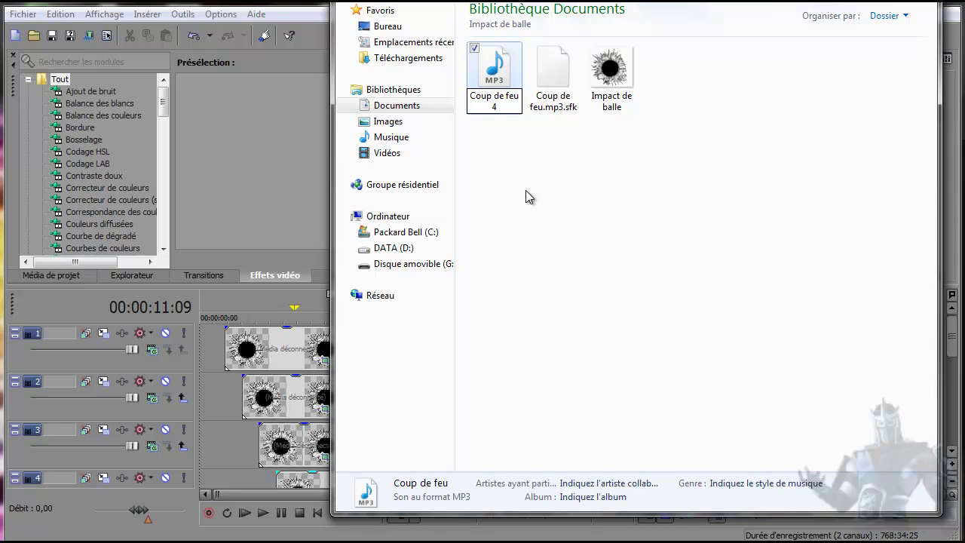
# Step: Delete the Coup de feu.mp3.sfk file from the Impact de balle folder
pyautogui.click(557, 82)
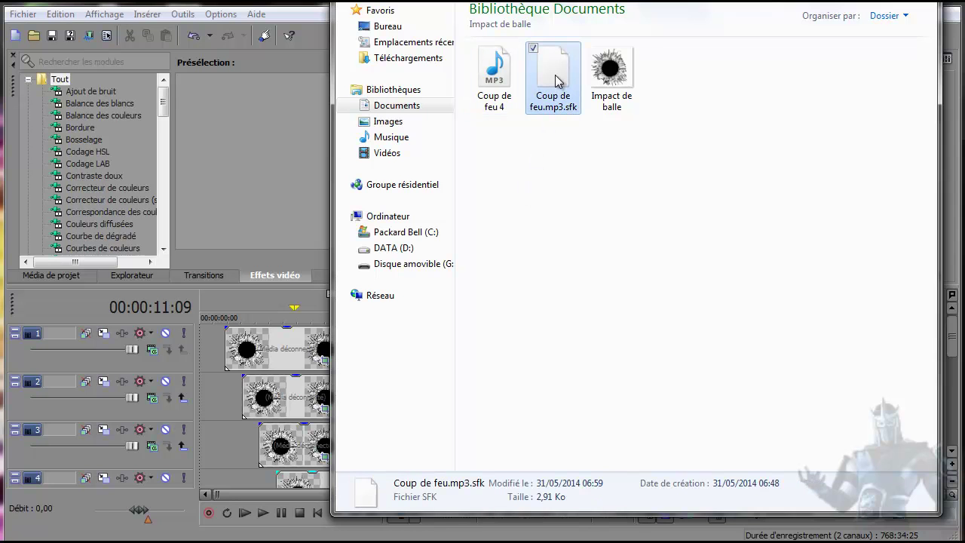
pyautogui.press('Delete')
pyautogui.click(547, 364)
# Step: Move the coup feu, coup feu 2 and coup feu 3 MP3 files from Documents into the Impact de balle folder
pyautogui.click(440, 104)
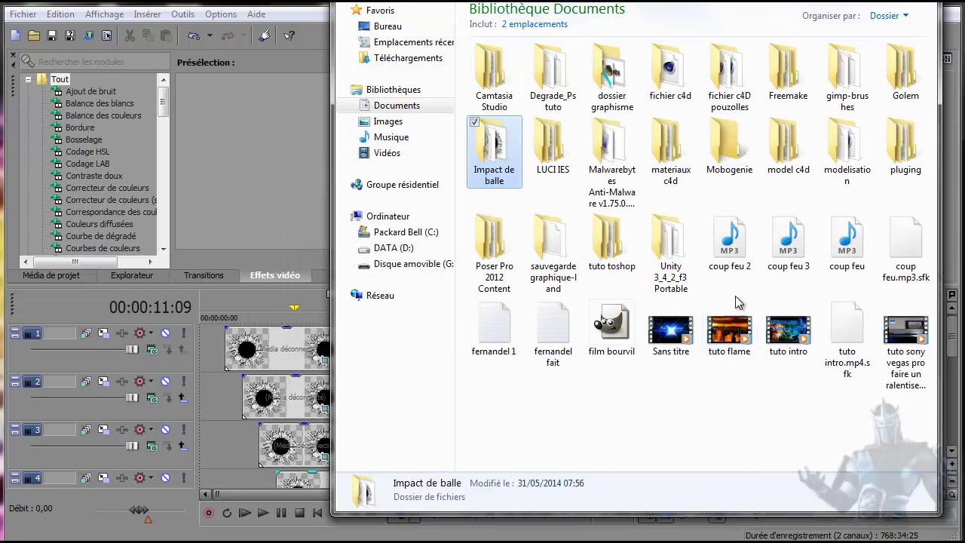
pyautogui.moveTo(732, 292); pyautogui.dragTo(875, 217)
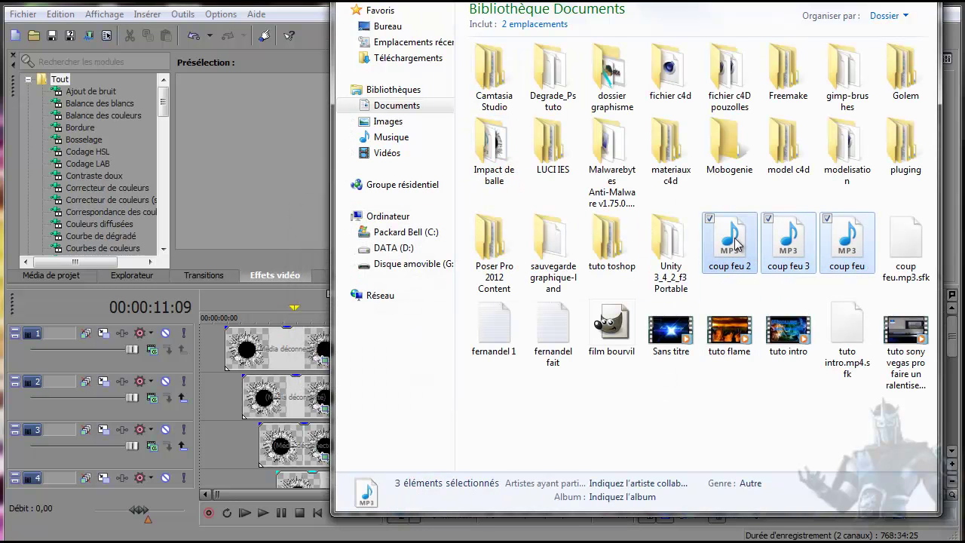
pyautogui.moveTo(735, 241); pyautogui.dragTo(490, 155)
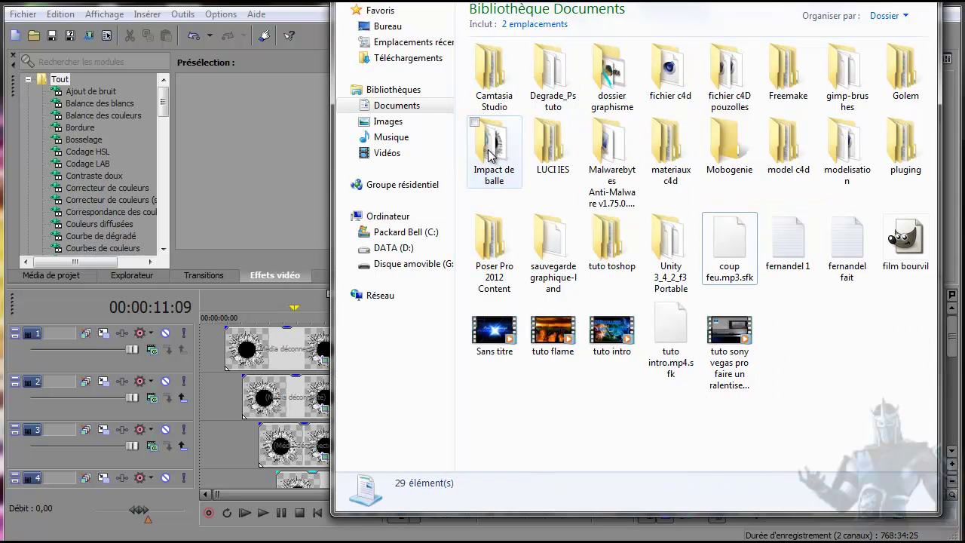
# Step: Listen to Coup de feu 4 from the Impact de balle folder, close the player and select the folder's four gunshot MP3 files
pyautogui.doubleClick(490, 155)
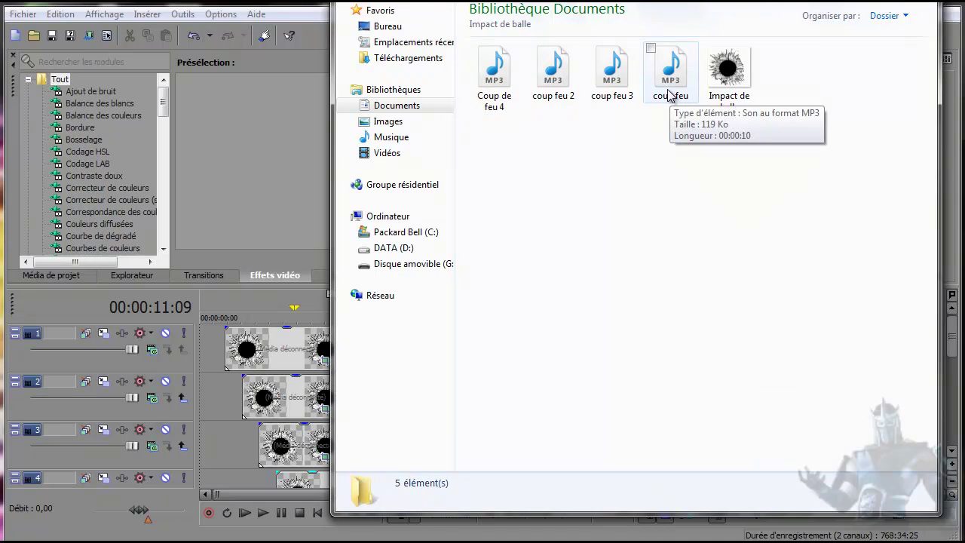
pyautogui.doubleClick(503, 76)
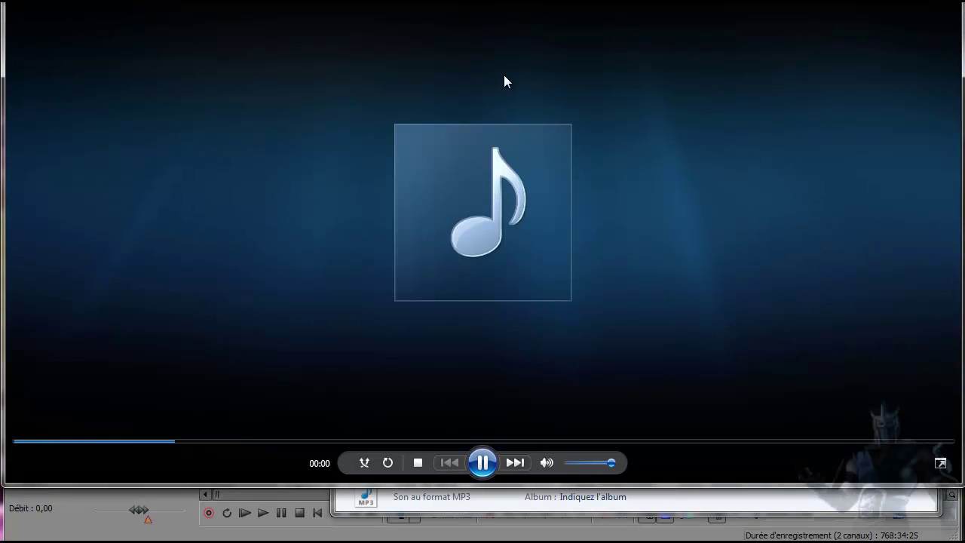
pyautogui.hotkey('alt', 'F4')
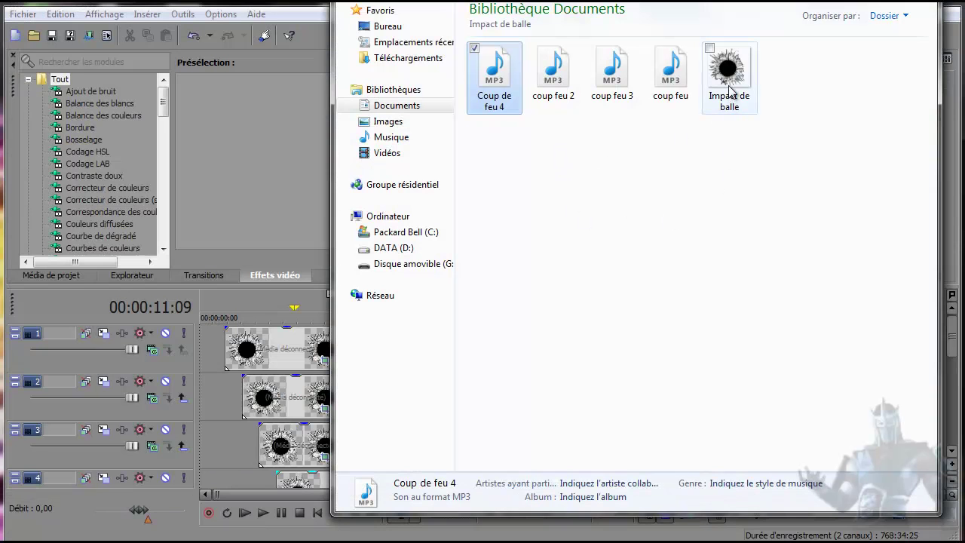
pyautogui.moveTo(482, 135); pyautogui.dragTo(692, 71)
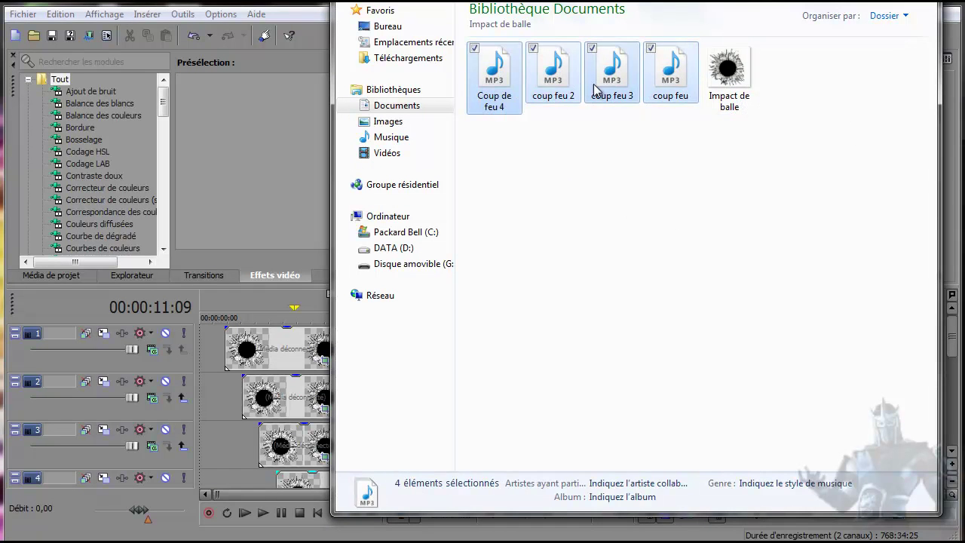
# Step: Play coup feu 3 and compress the Impact de balle folder in Documents into a WinRAR archive named Impact de balle
pyautogui.doubleClick(620, 79)
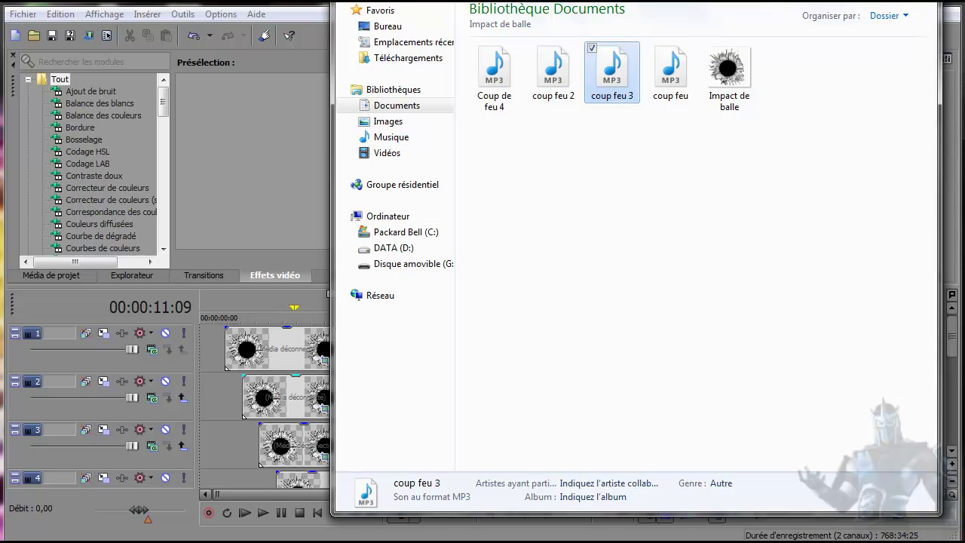
pyautogui.press('BackSpace')
pyautogui.rightClick(490, 160)
pyautogui.click(267, 332)
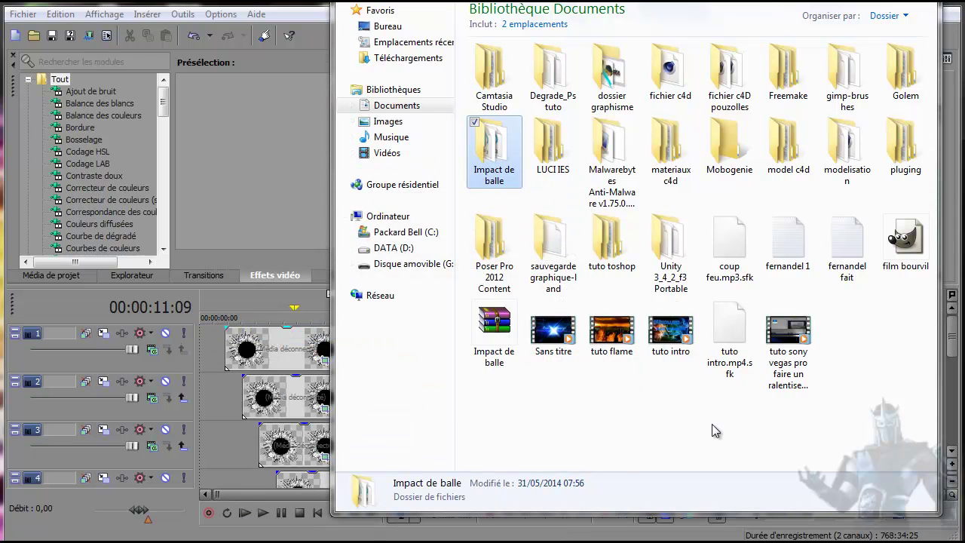
pyautogui.click(495, 324)
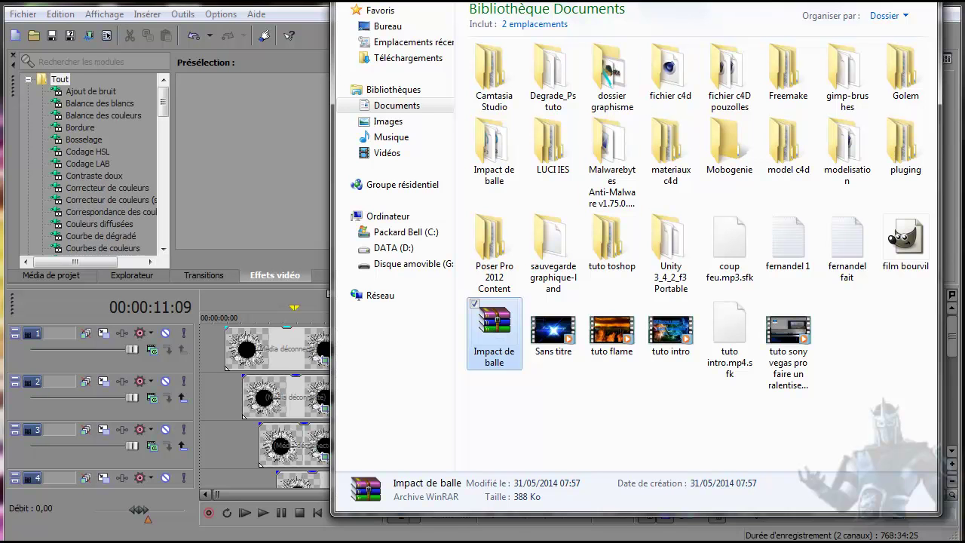
# Step: Return to Vegas Pro and ignore the missing coup feu.mp3 file, leaving it disconnected
pyautogui.click(919, 2)
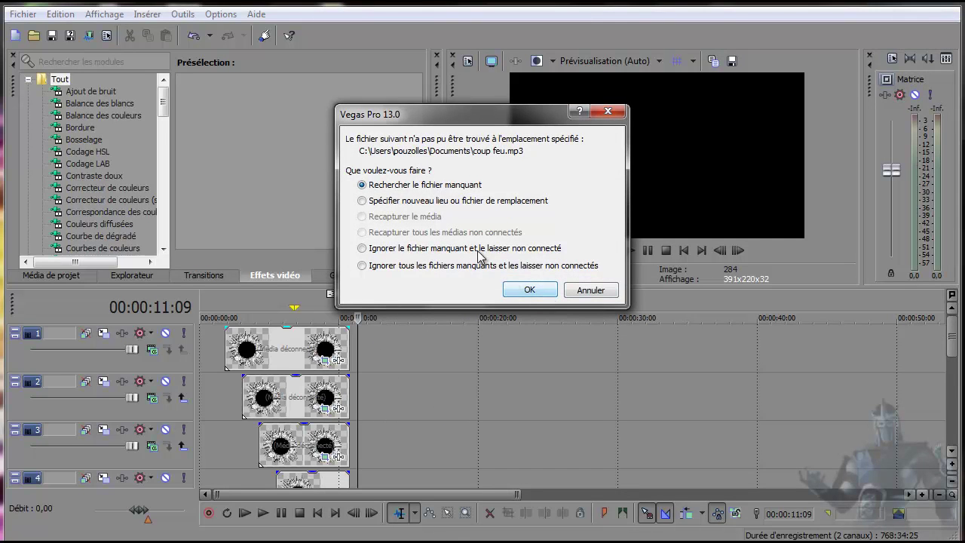
pyautogui.click(363, 249)
pyautogui.click(530, 290)
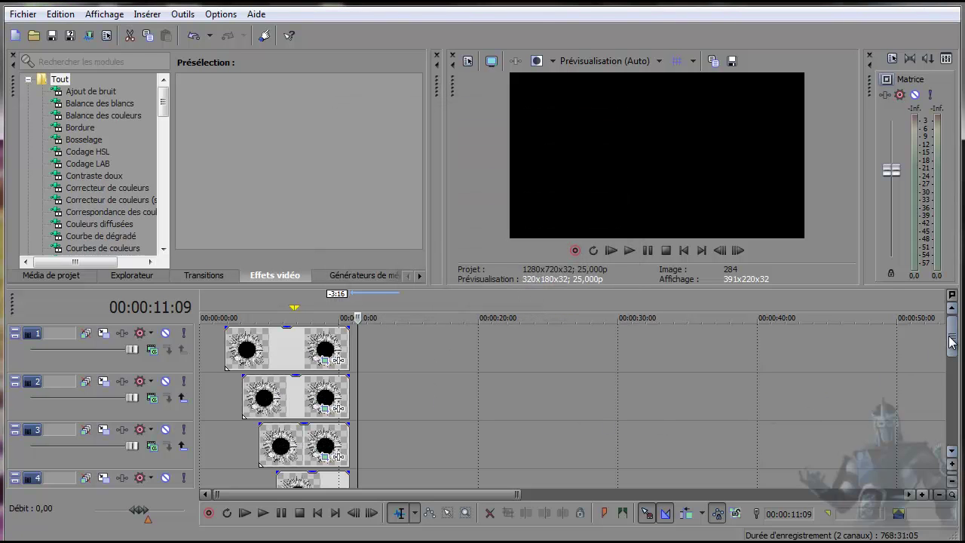
# Step: Select the disconnected gunshot audio event on track 8
pyautogui.moveTo(948, 344); pyautogui.dragTo(941, 411)
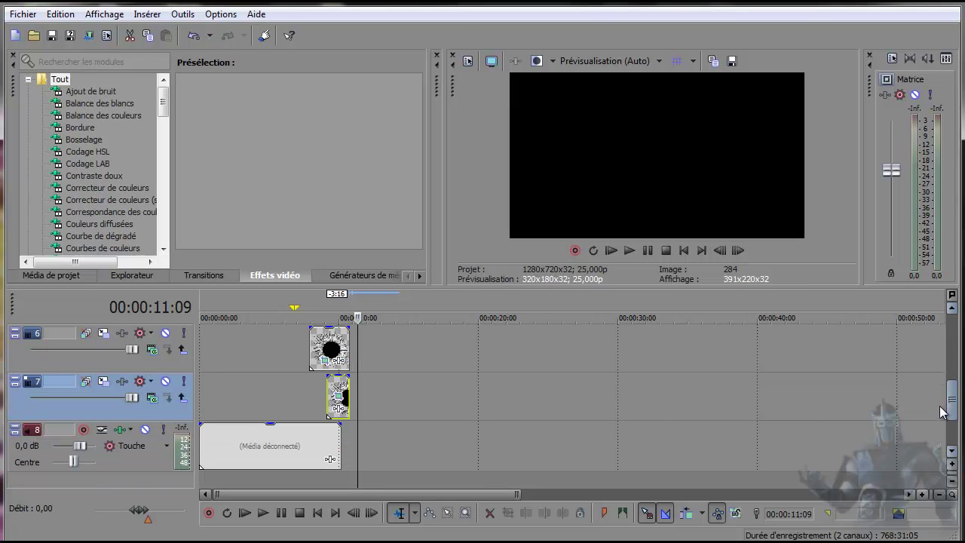
pyautogui.click(282, 438)
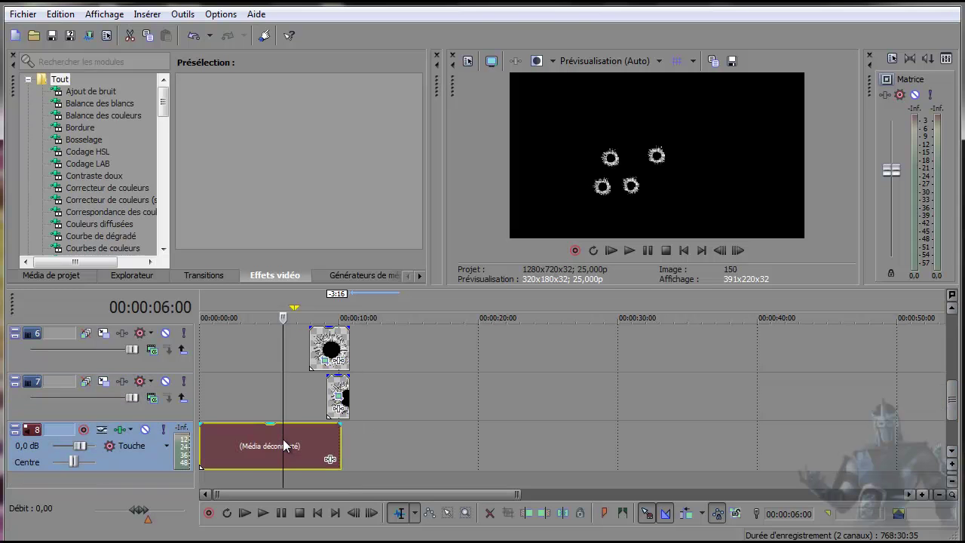